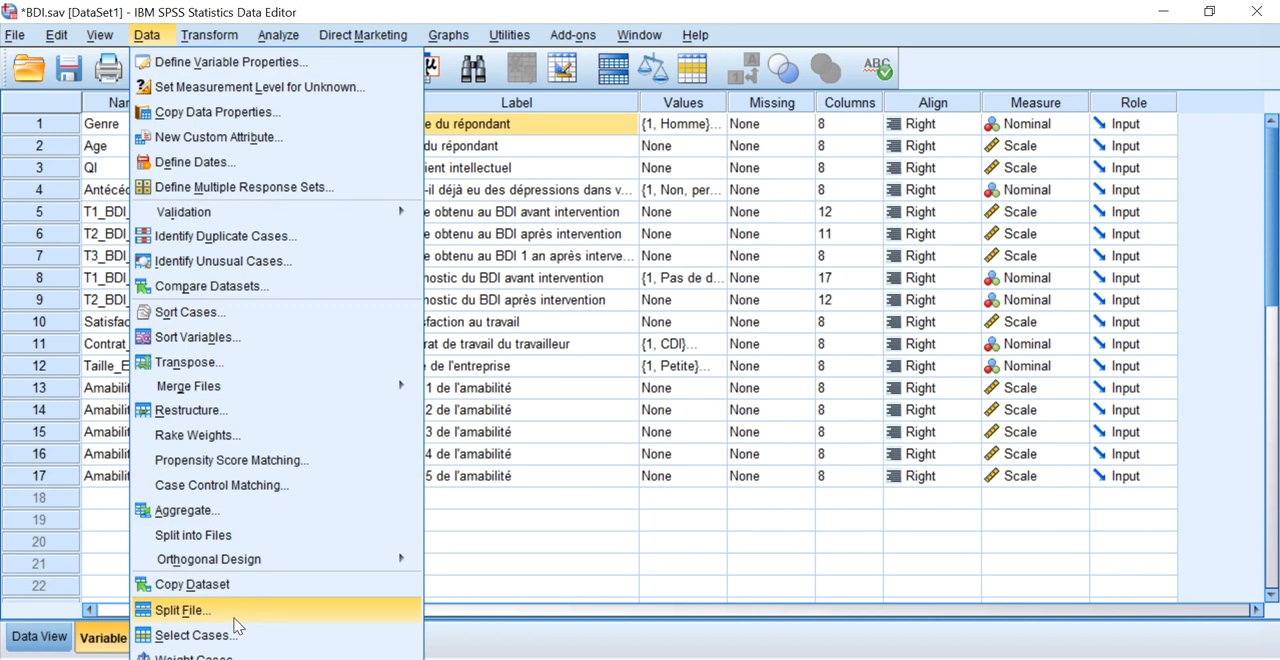
Split the file by Genre du répondant using Compare groups, with the file sorted by the grouping variable.
{"action": "left_click", "coordinate": [183, 610]}
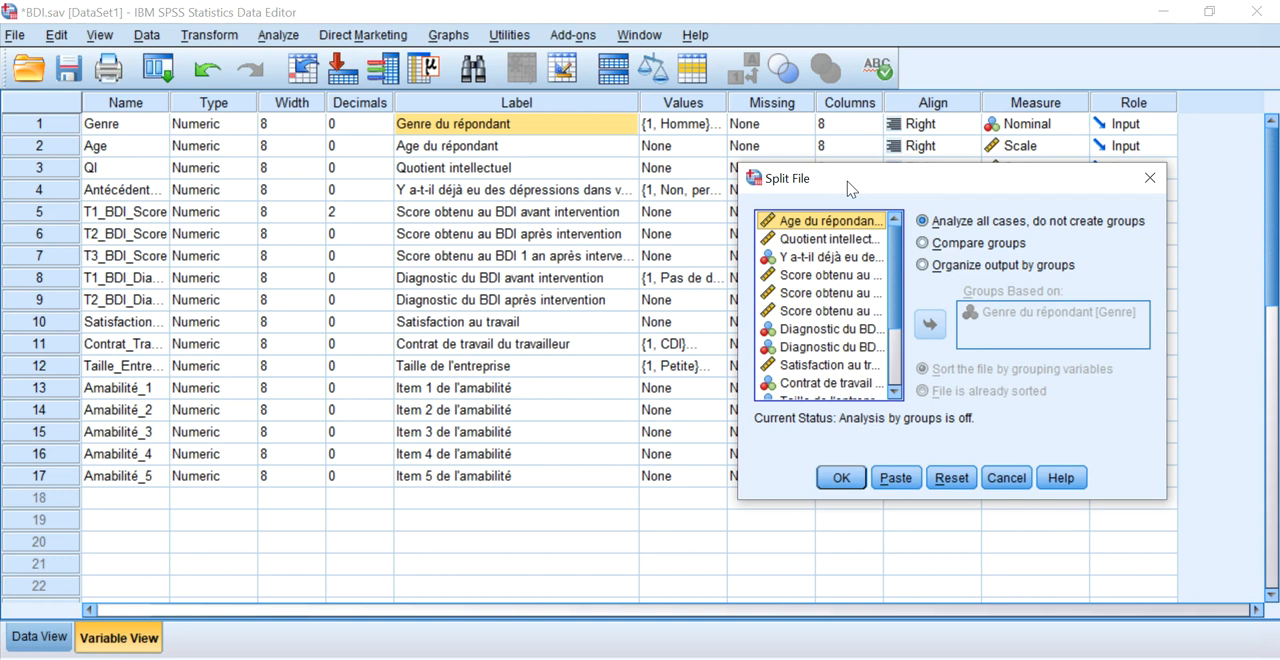
{"action": "left_click", "coordinate": [931, 250]}
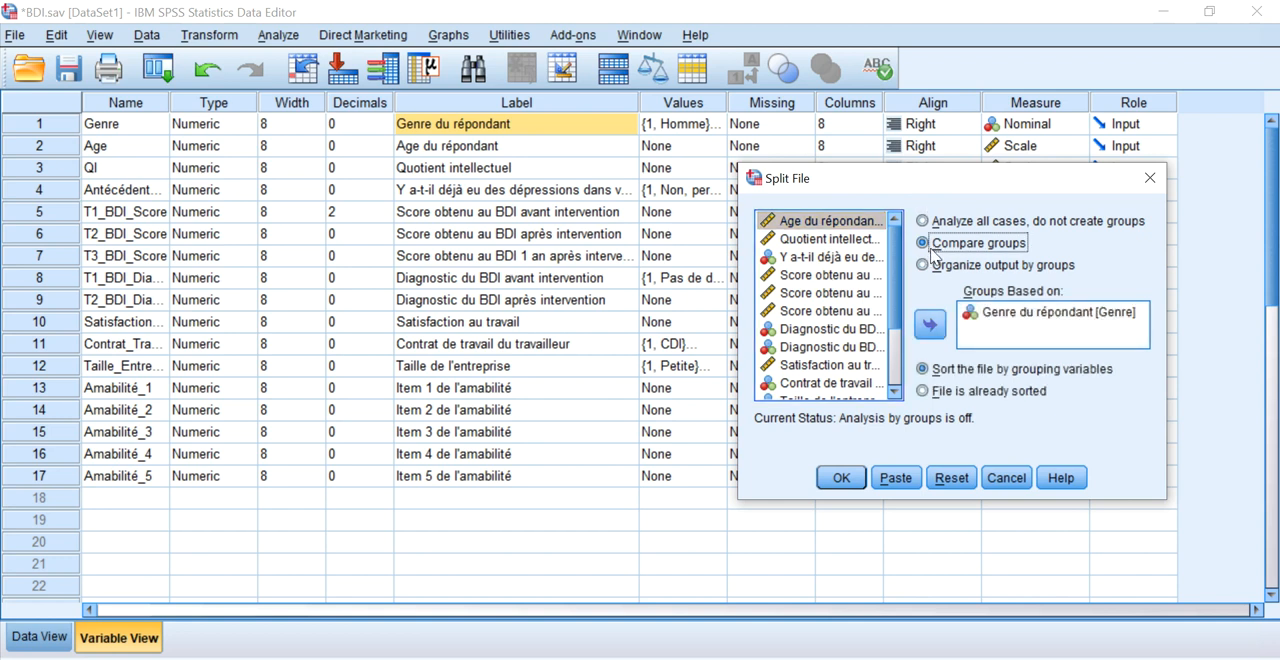
{"action": "left_click", "coordinate": [1030, 314]}
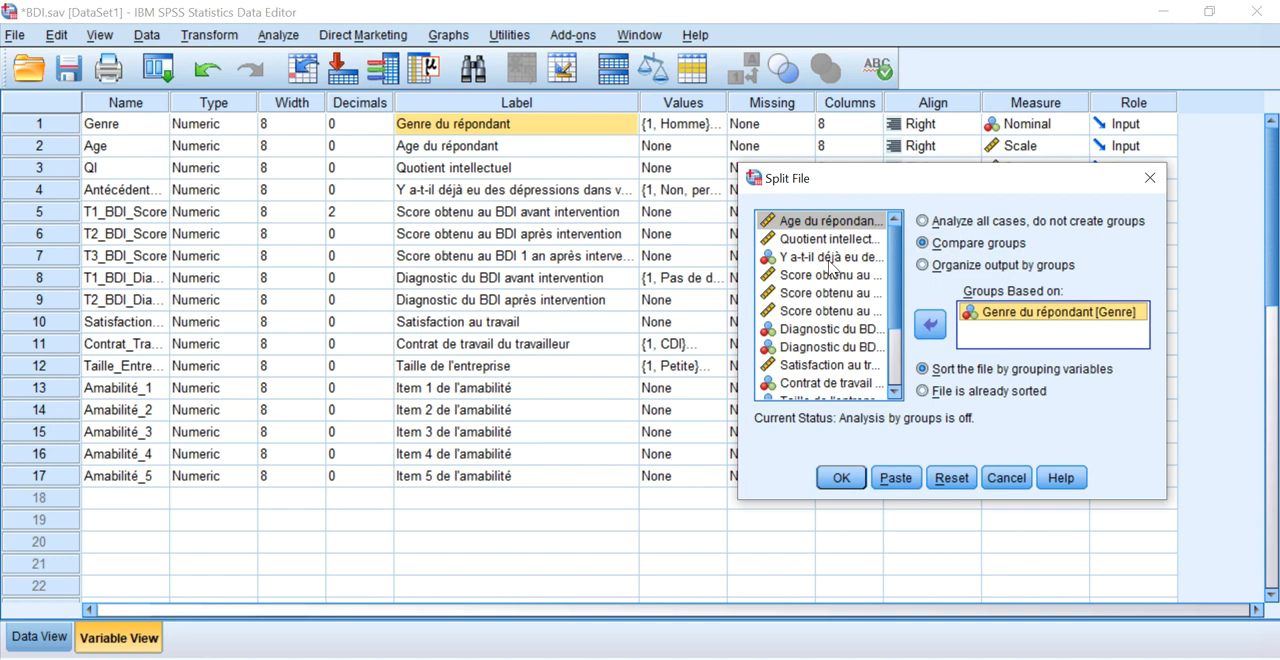
{"action": "scroll", "coordinate": [826, 311], "scroll_direction": "down", "scroll_amount": 2}
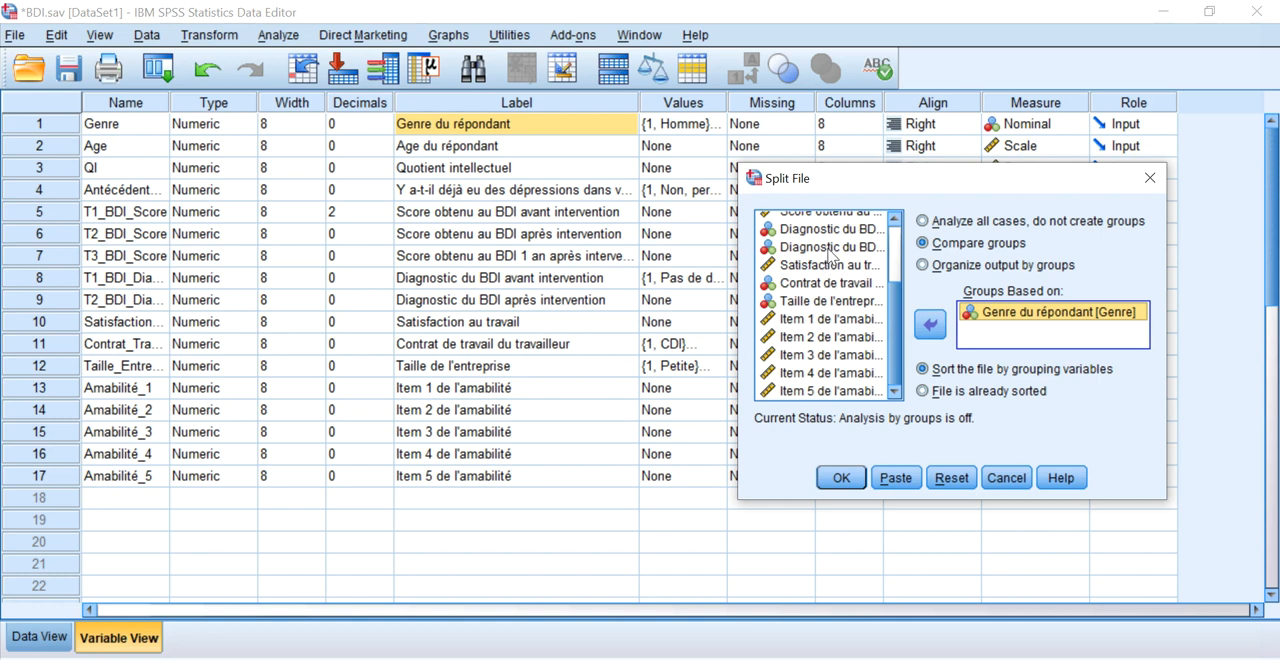
{"action": "scroll", "coordinate": [833, 258], "scroll_direction": "up", "scroll_amount": 3}
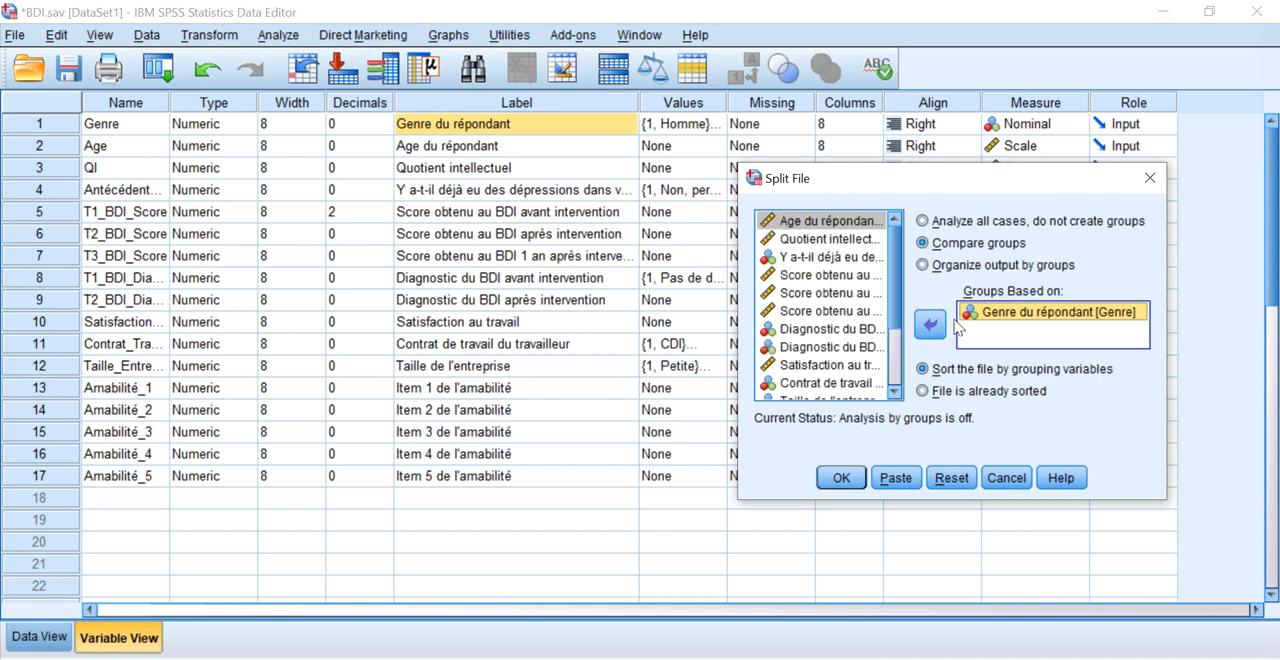
{"action": "left_click", "coordinate": [843, 478]}
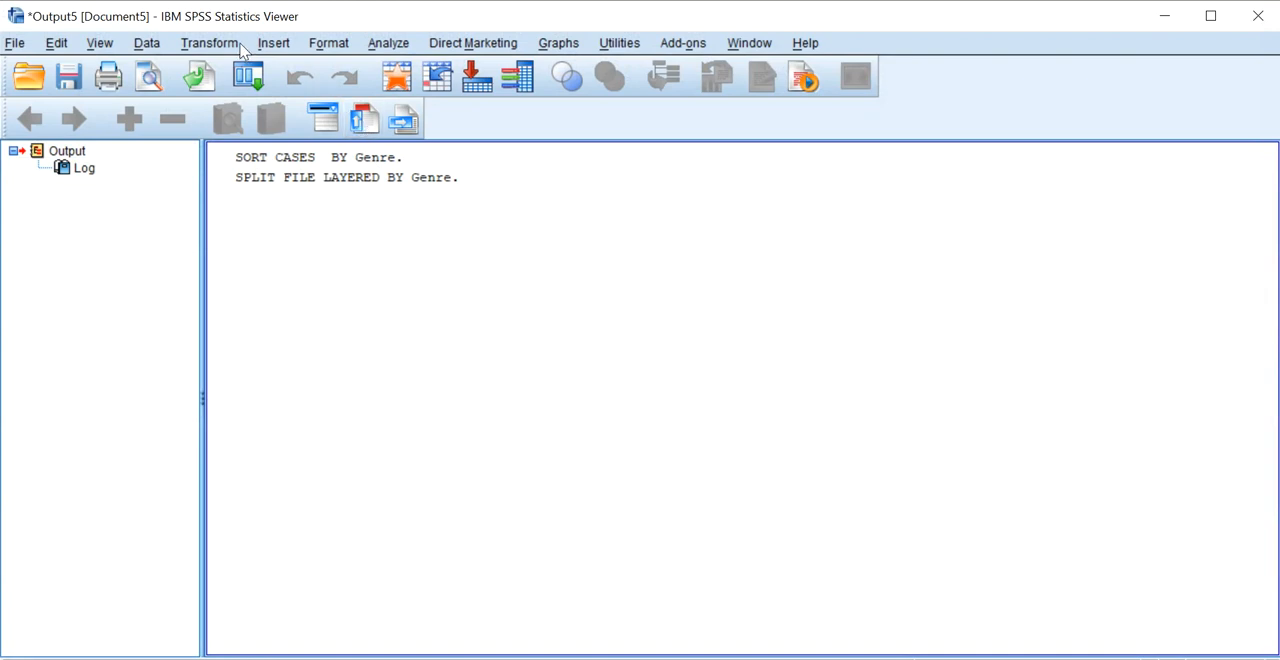
Run Descriptives on Age du répondant and Quotient intellectuel.
{"action": "left_click", "coordinate": [386, 43]}
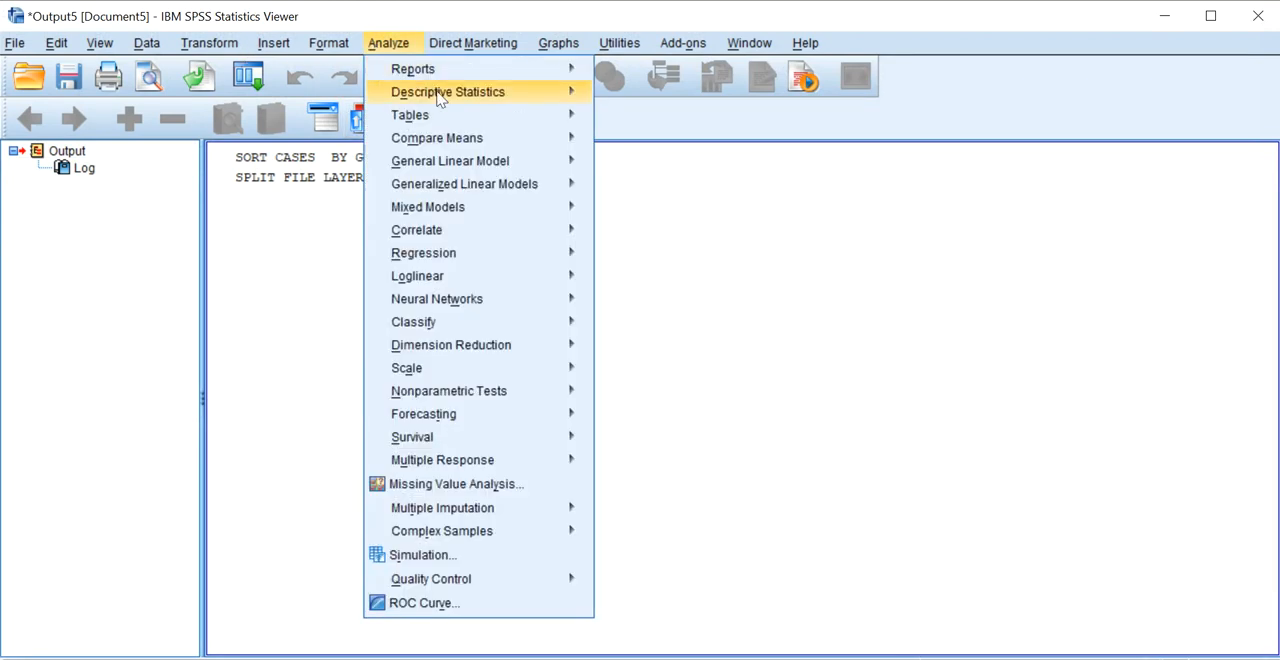
{"action": "mouse_move", "coordinate": [436, 96]}
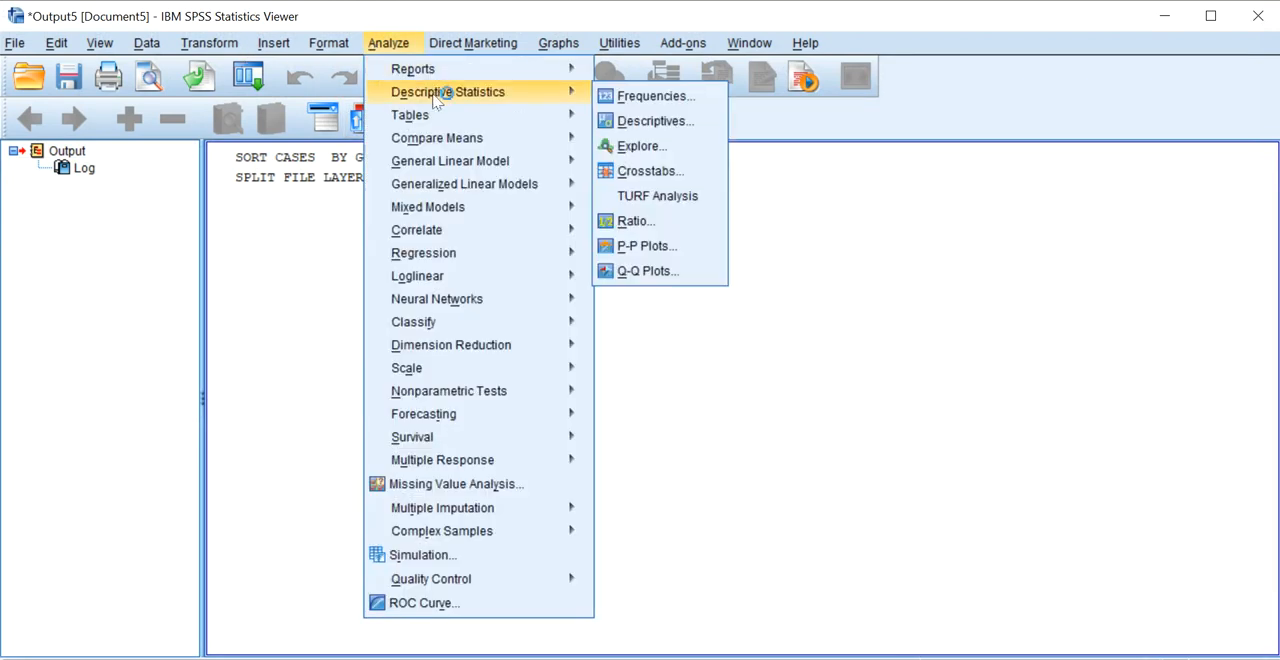
{"action": "left_click", "coordinate": [645, 121]}
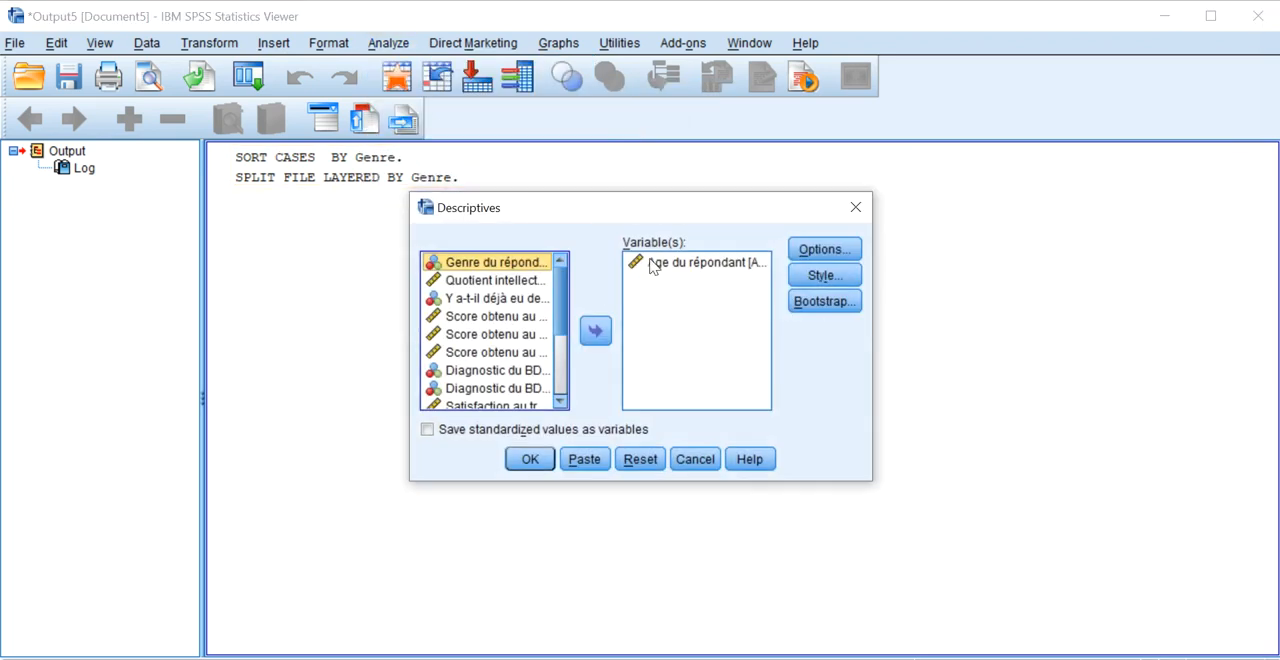
{"action": "left_click", "coordinate": [535, 280]}
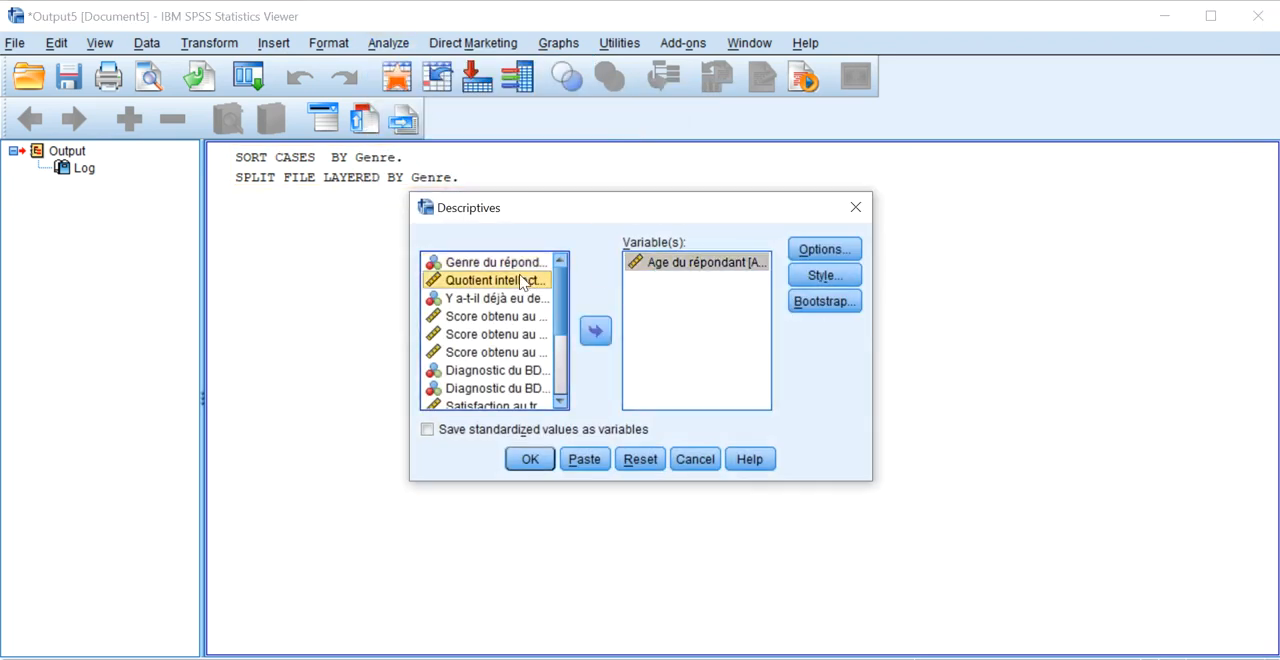
{"action": "left_click", "coordinate": [596, 332]}
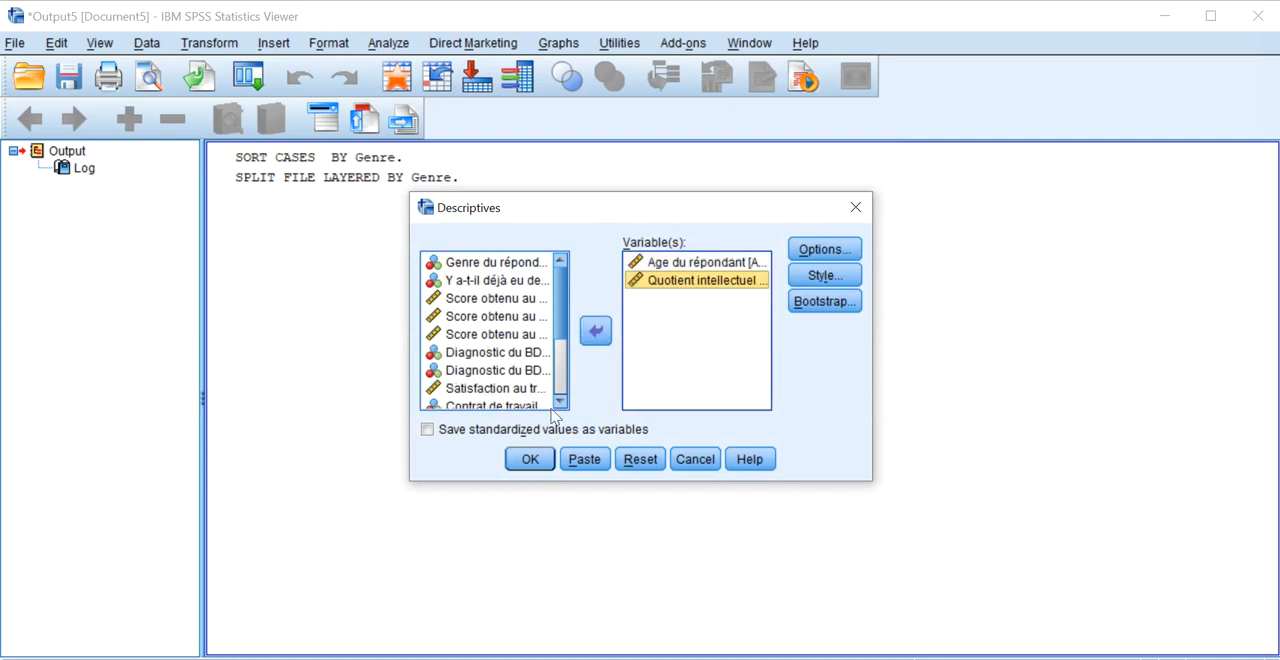
{"action": "left_click", "coordinate": [528, 459]}
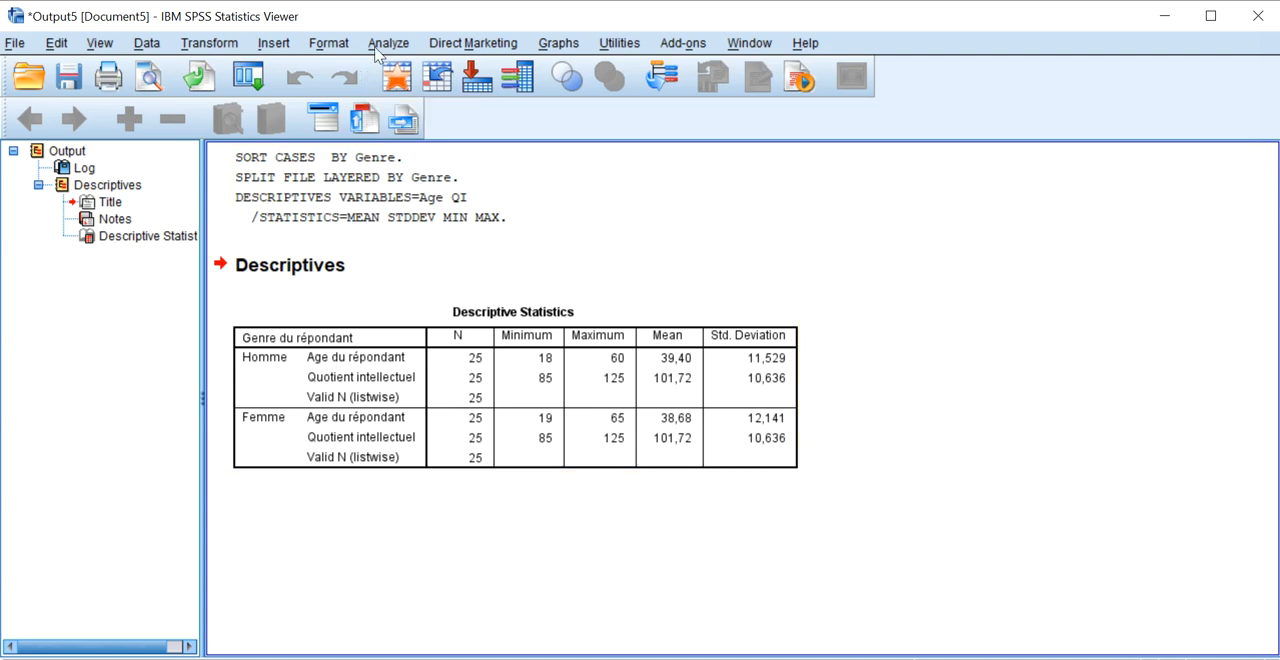
{"action": "left_click", "coordinate": [390, 44]}
{"action": "mouse_move", "coordinate": [413, 73]}
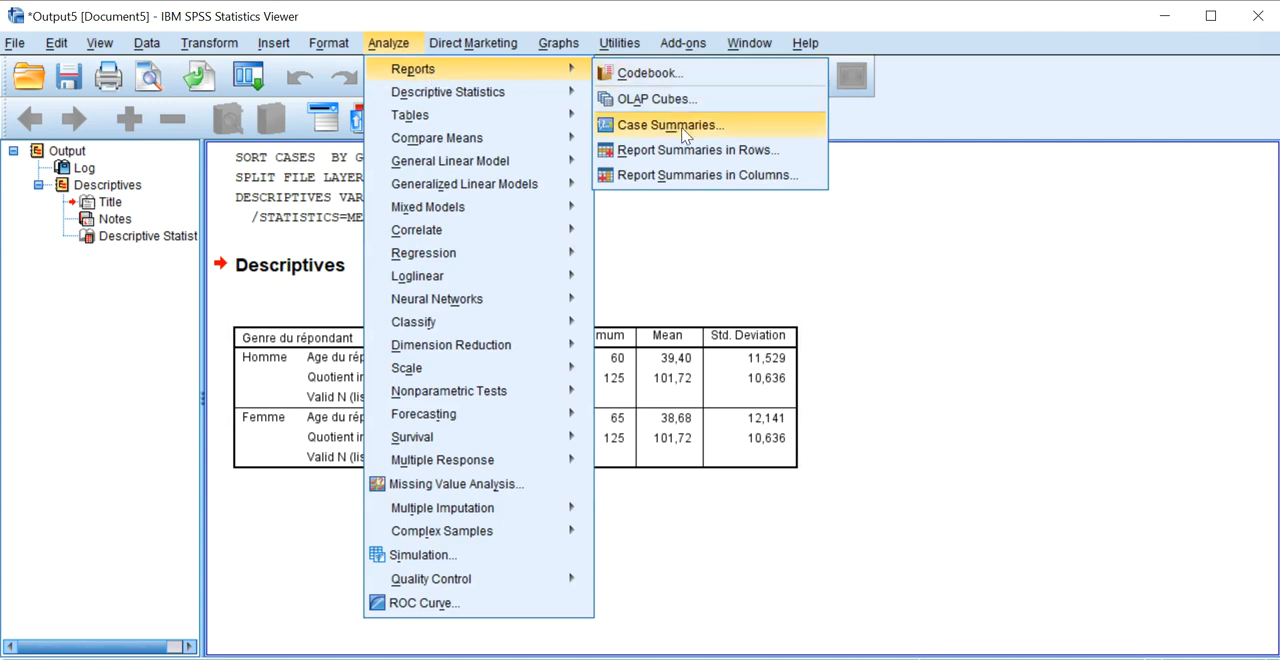
{"action": "left_click", "coordinate": [846, 374]}
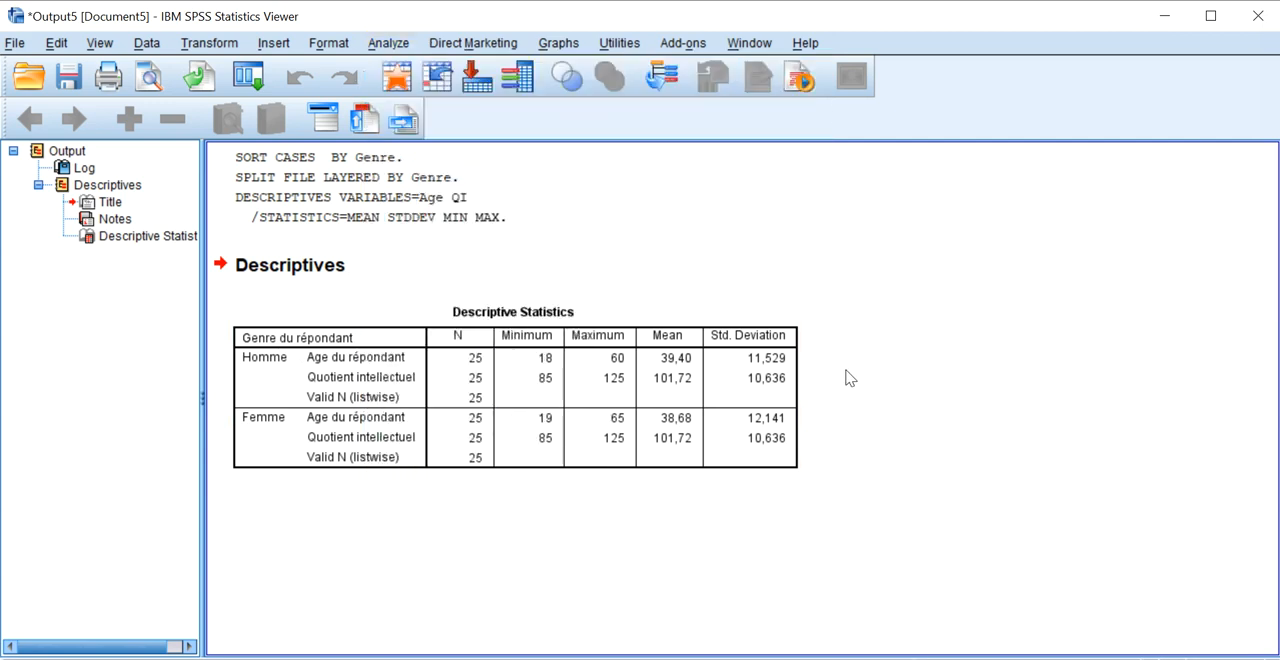
Create a legacy histogram of Score obtenu au BDI avant intervention for each gender group.
{"action": "left_click", "coordinate": [390, 44]}
{"action": "mouse_move", "coordinate": [415, 79]}
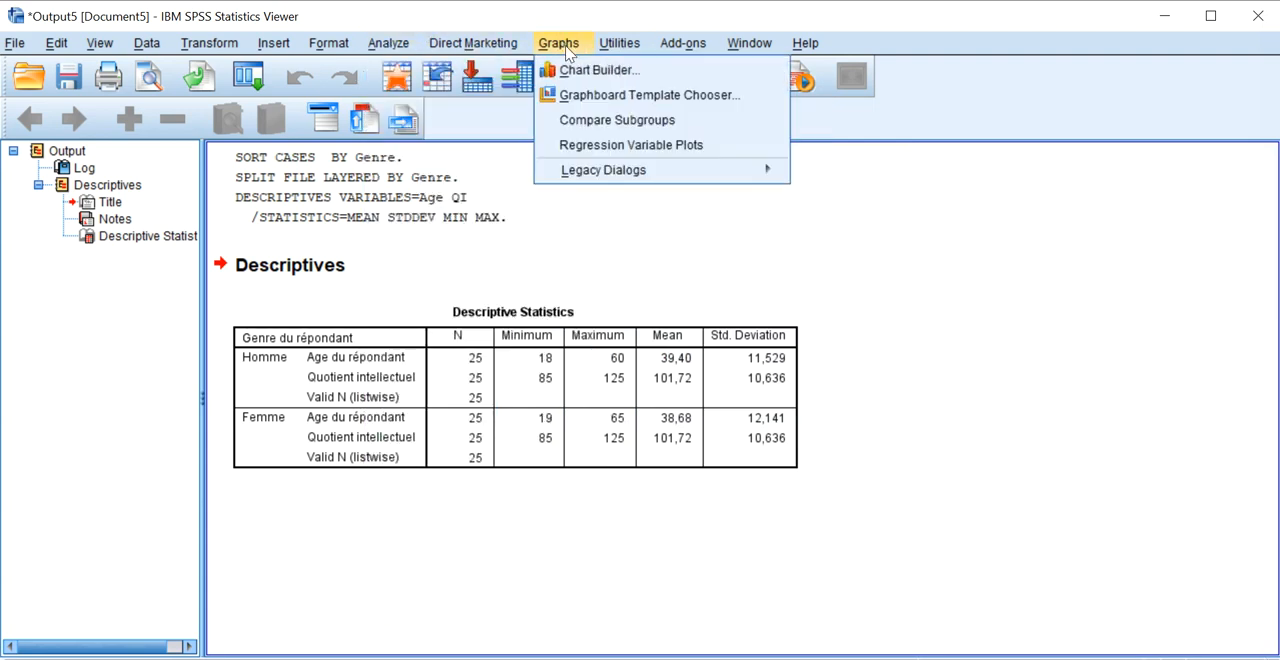
{"action": "mouse_move", "coordinate": [648, 177]}
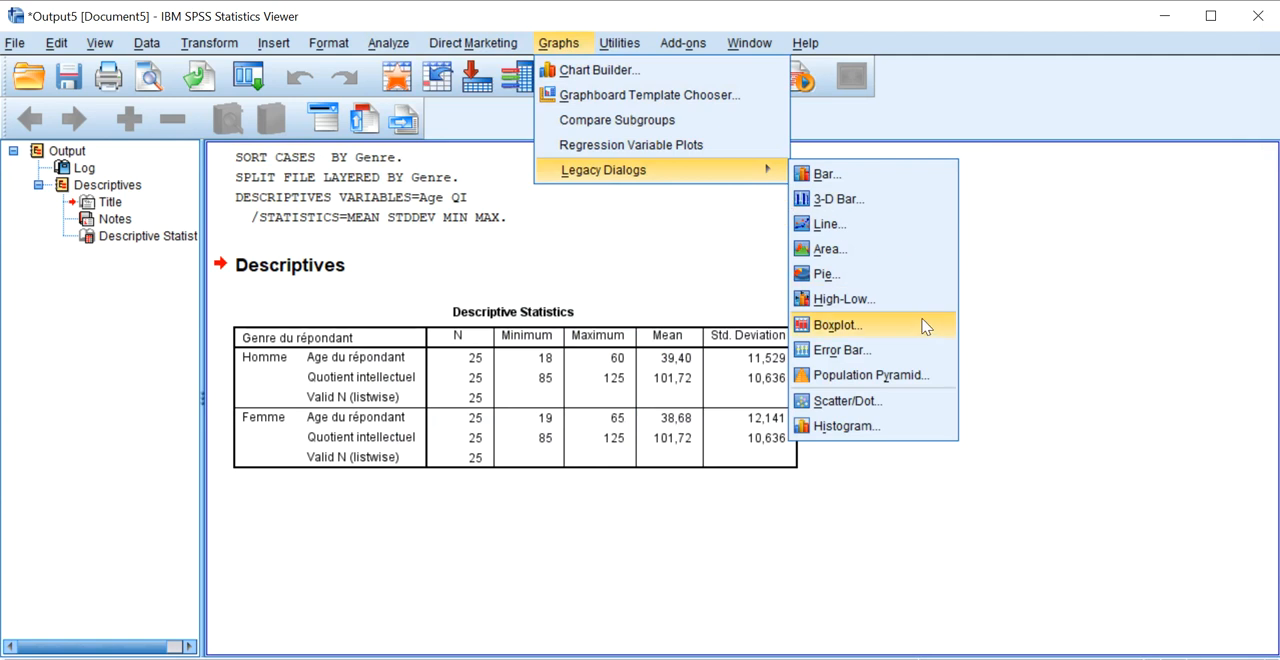
{"action": "left_click", "coordinate": [846, 426]}
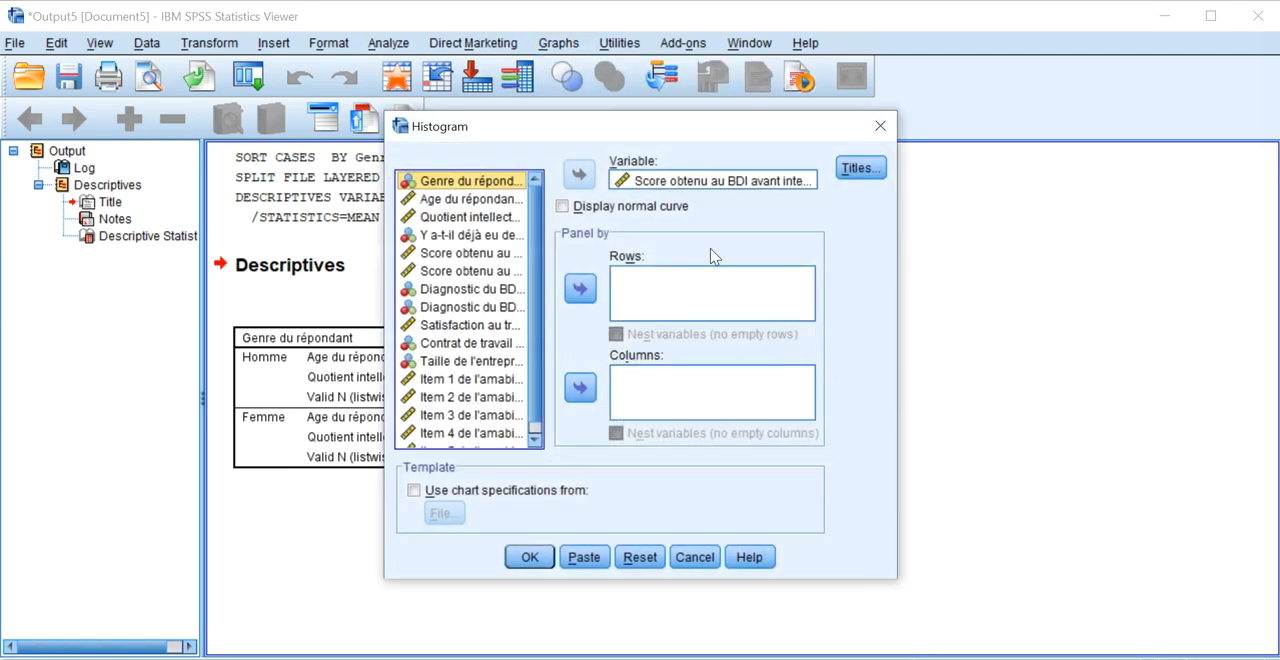
{"action": "left_click", "coordinate": [692, 184]}
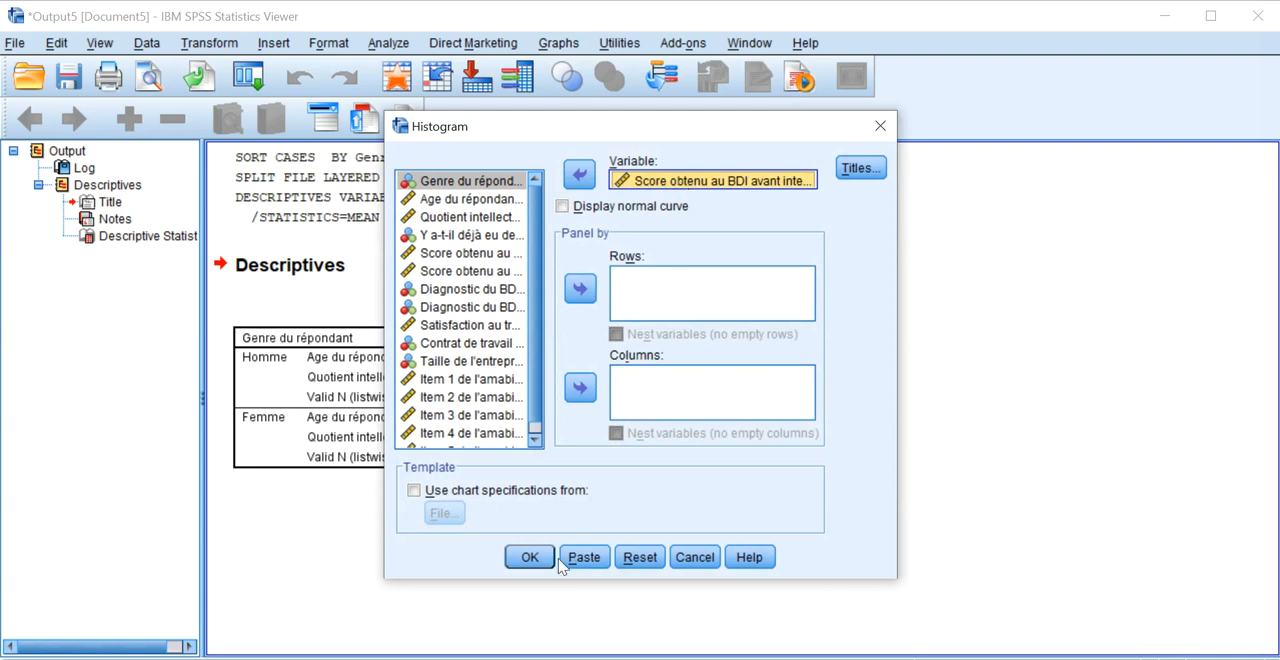
{"action": "left_click", "coordinate": [529, 557]}
Examine the BDI score histograms for Homme and Femme and compare their distributions.
{"action": "scroll", "coordinate": [599, 434], "scroll_direction": "down", "scroll_amount": 2}
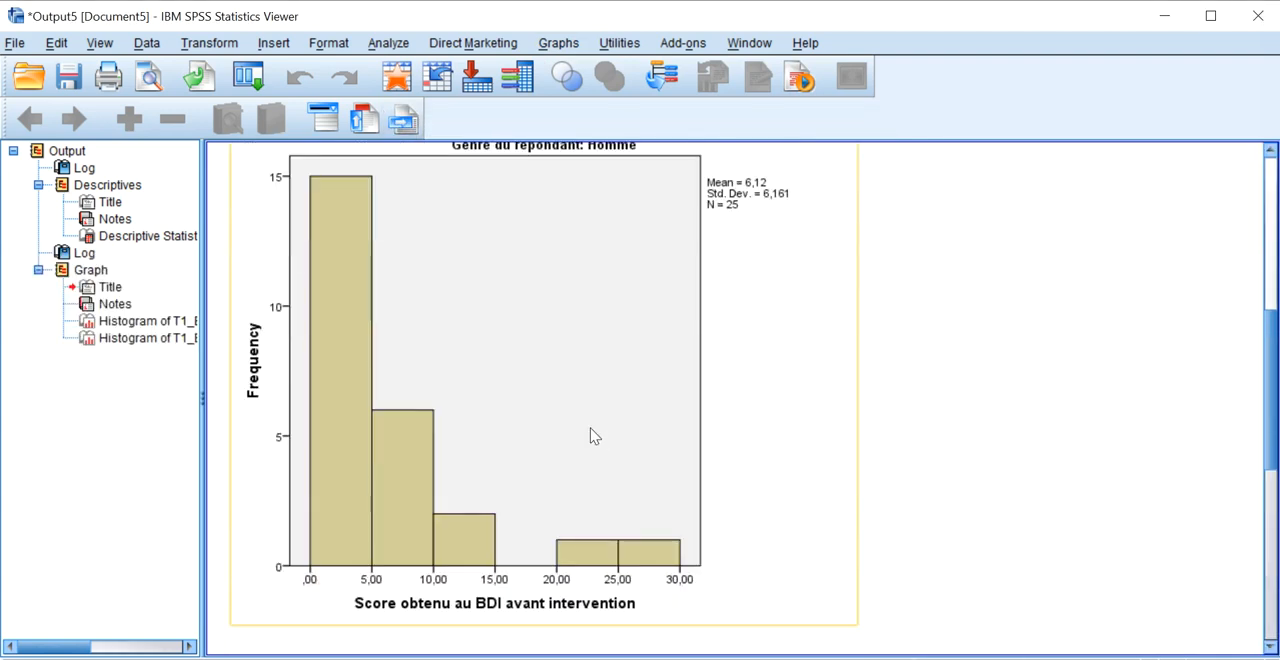
{"action": "scroll", "coordinate": [408, 421], "scroll_direction": "up", "scroll_amount": 2}
{"action": "scroll", "coordinate": [410, 420], "scroll_direction": "down", "scroll_amount": 3}
{"action": "scroll", "coordinate": [414, 427], "scroll_direction": "down", "scroll_amount": 5}
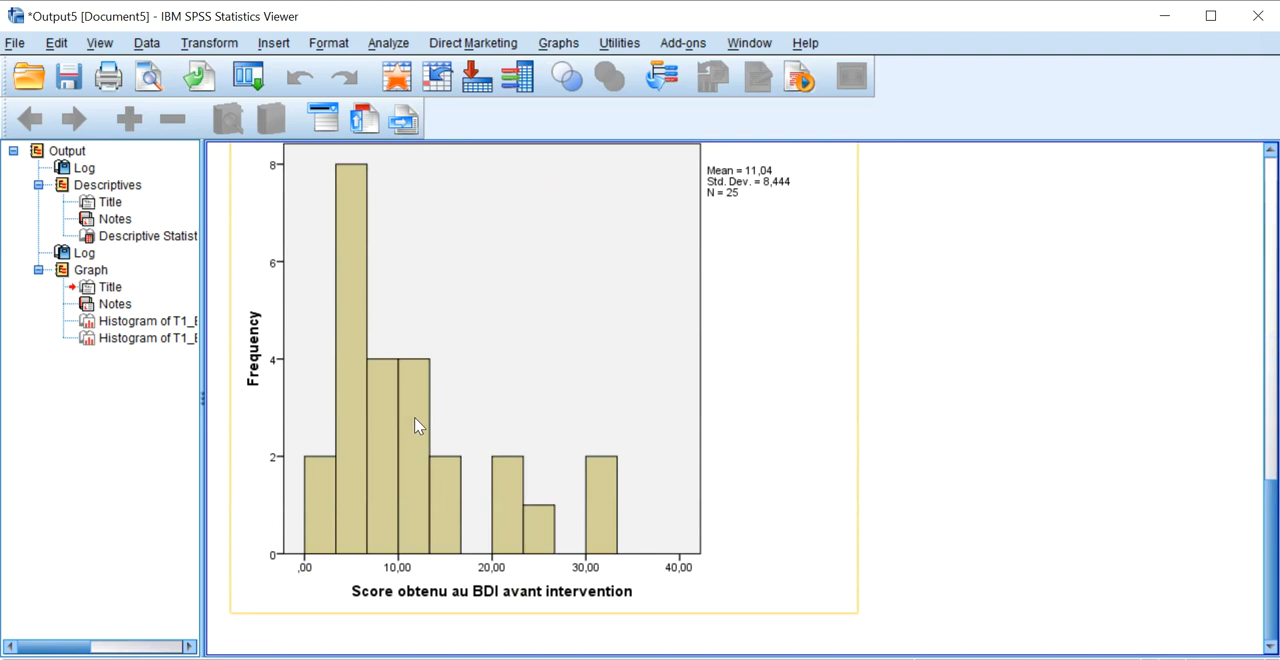
{"action": "scroll", "coordinate": [420, 429], "scroll_direction": "up", "scroll_amount": 1}
{"action": "left_click", "coordinate": [512, 300]}
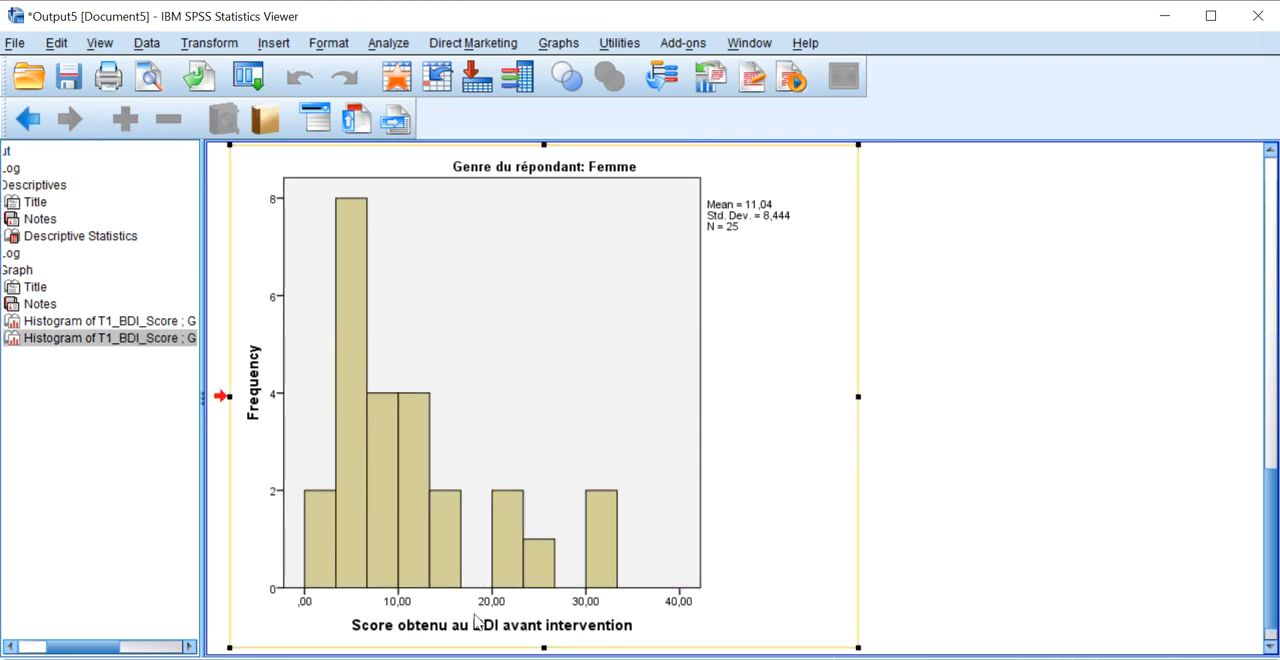
{"action": "scroll", "coordinate": [540, 508], "scroll_direction": "up", "scroll_amount": 5}
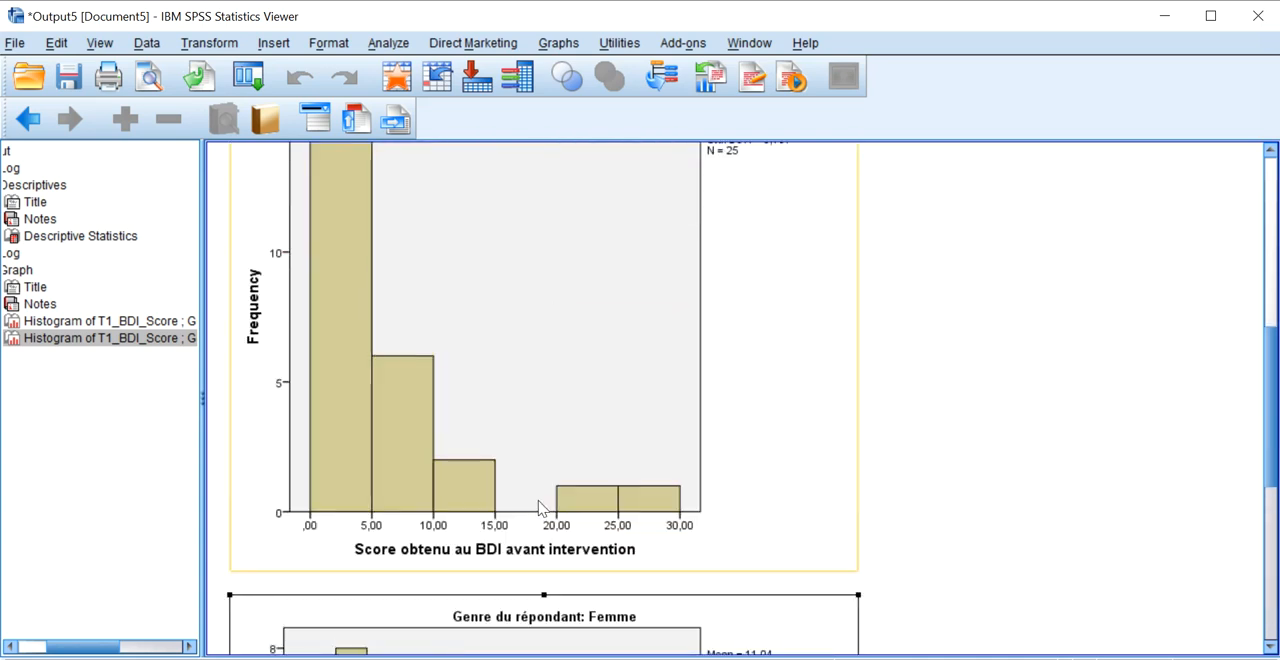
{"action": "left_click", "coordinate": [540, 508]}
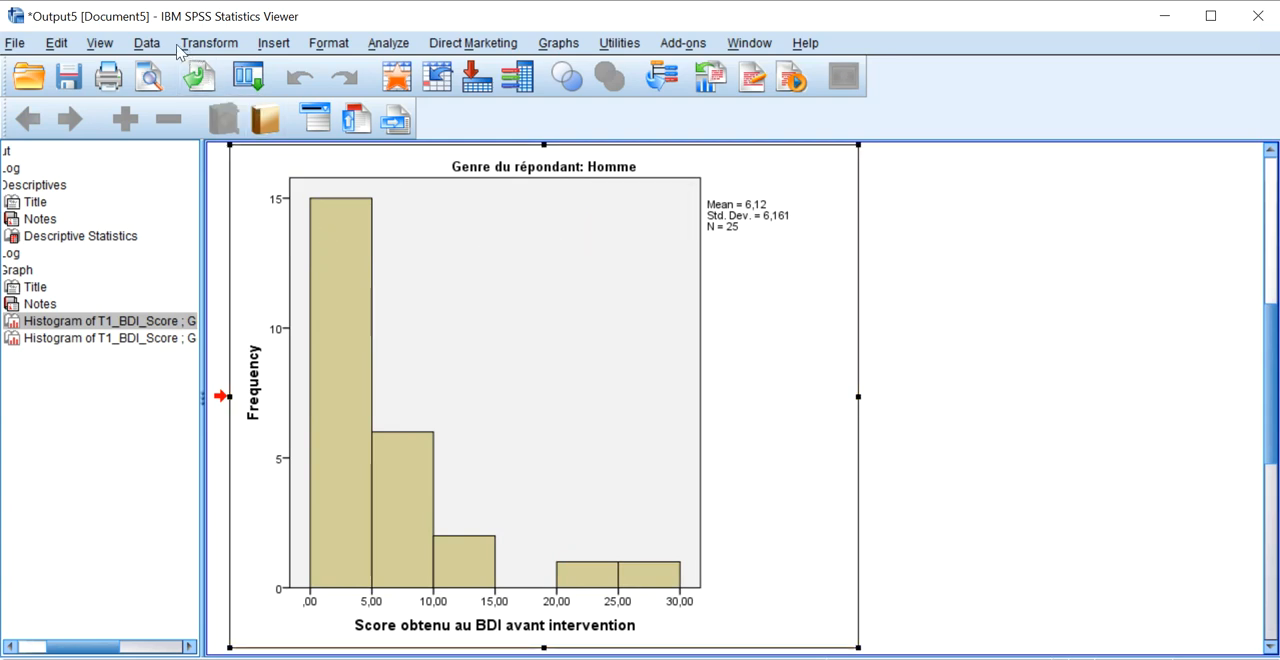
Turn off the file split by setting it to analyze all cases without creating groups.
{"action": "left_click", "coordinate": [157, 45]}
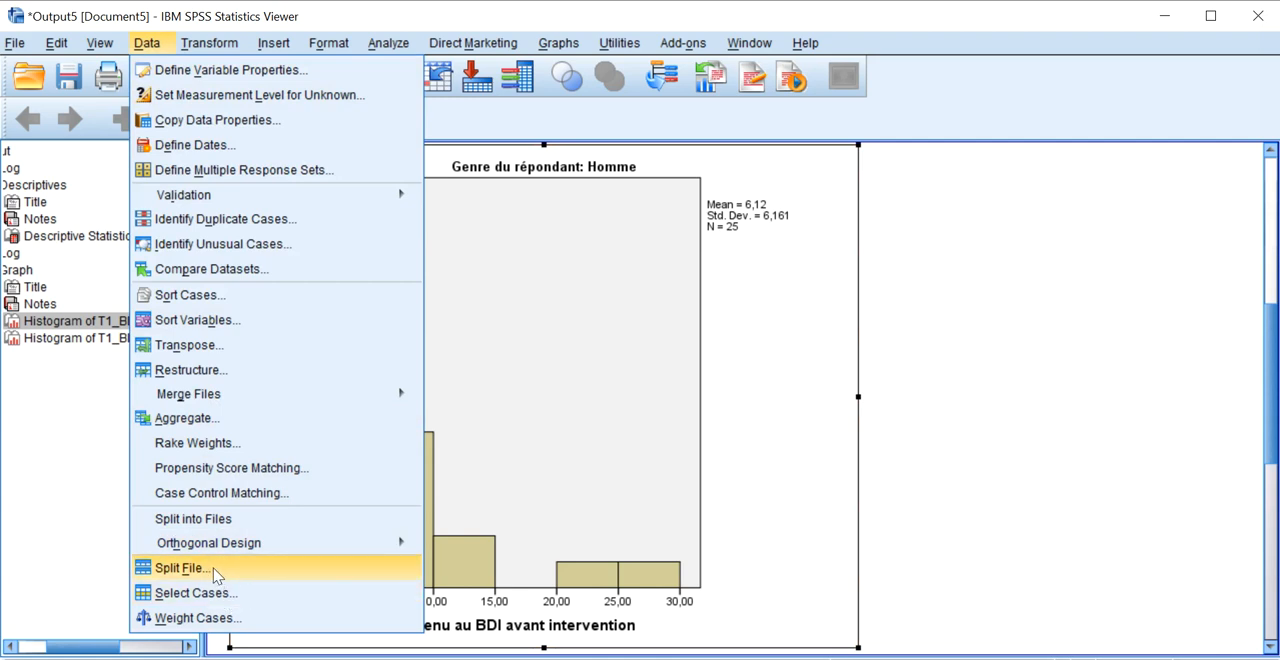
{"action": "left_click", "coordinate": [180, 568]}
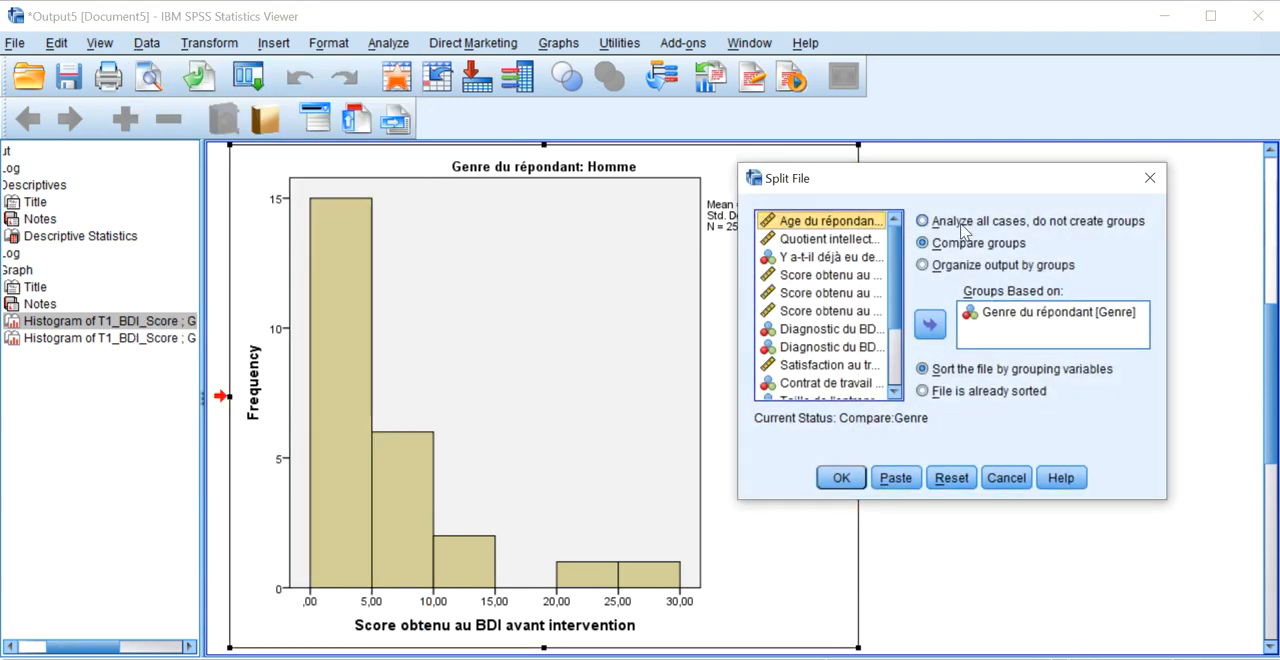
{"action": "left_click", "coordinate": [957, 225]}
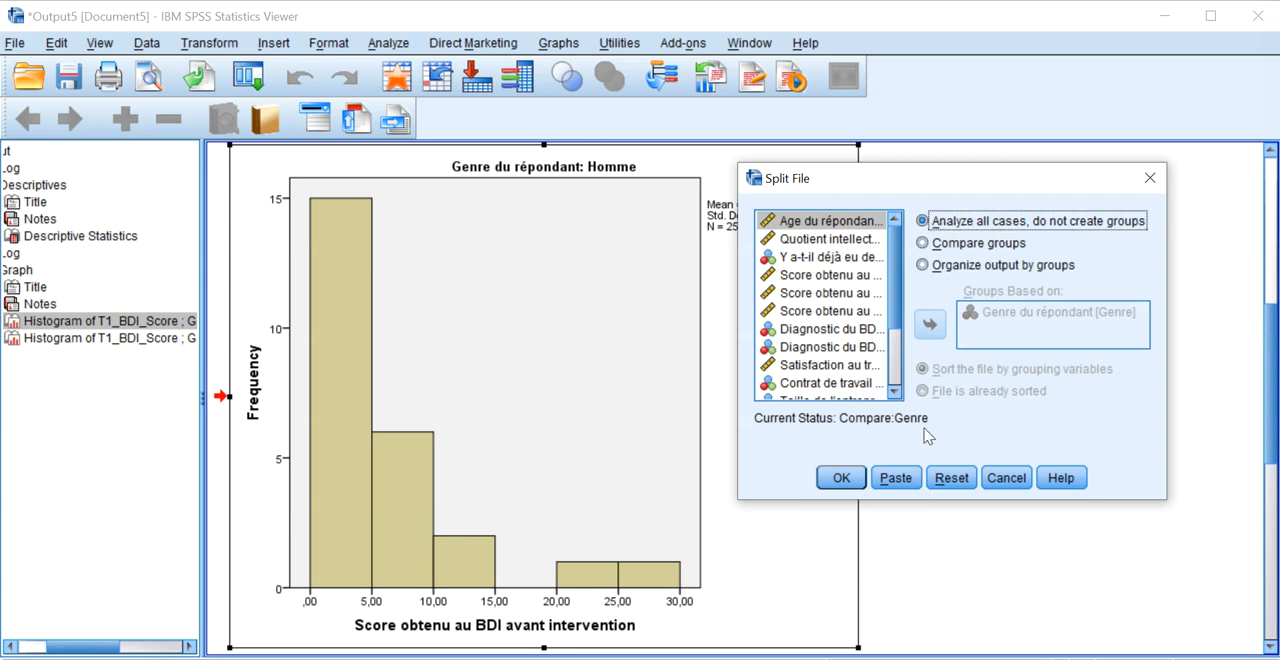
{"action": "left_click", "coordinate": [838, 478]}
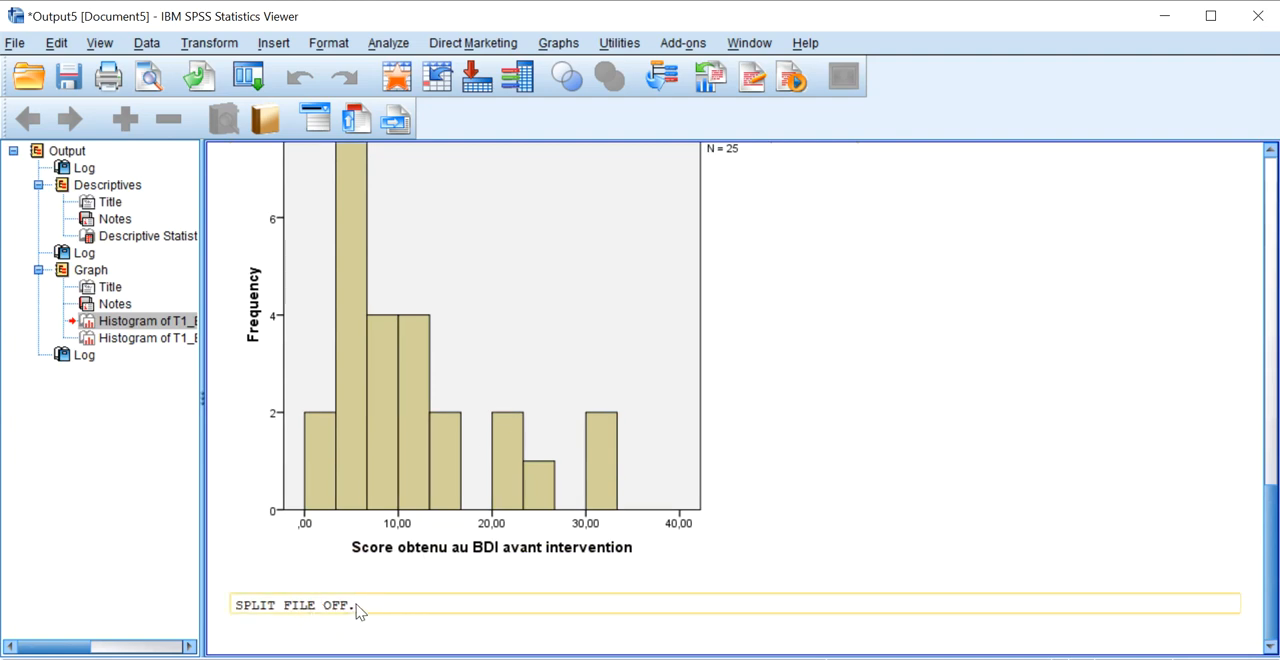
{"action": "left_click", "coordinate": [406, 562]}
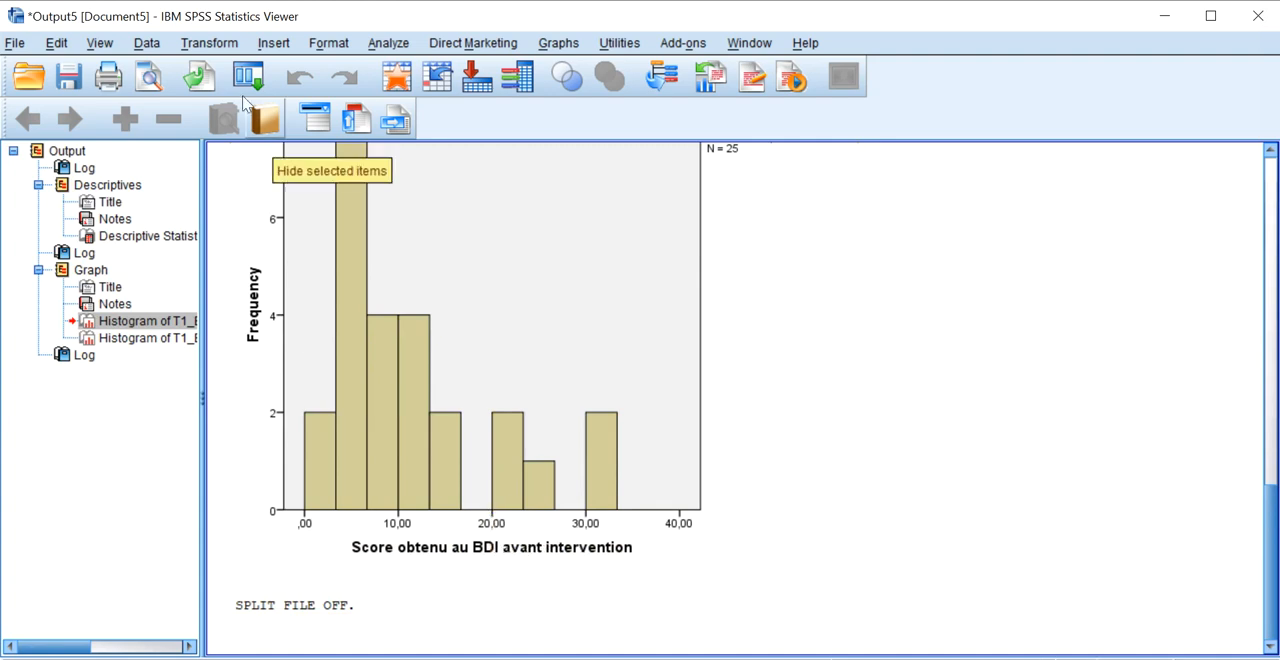
Select only the cases that satisfy the condition Genre = 1, filtering out the unselected cases.
{"action": "left_click", "coordinate": [148, 44]}
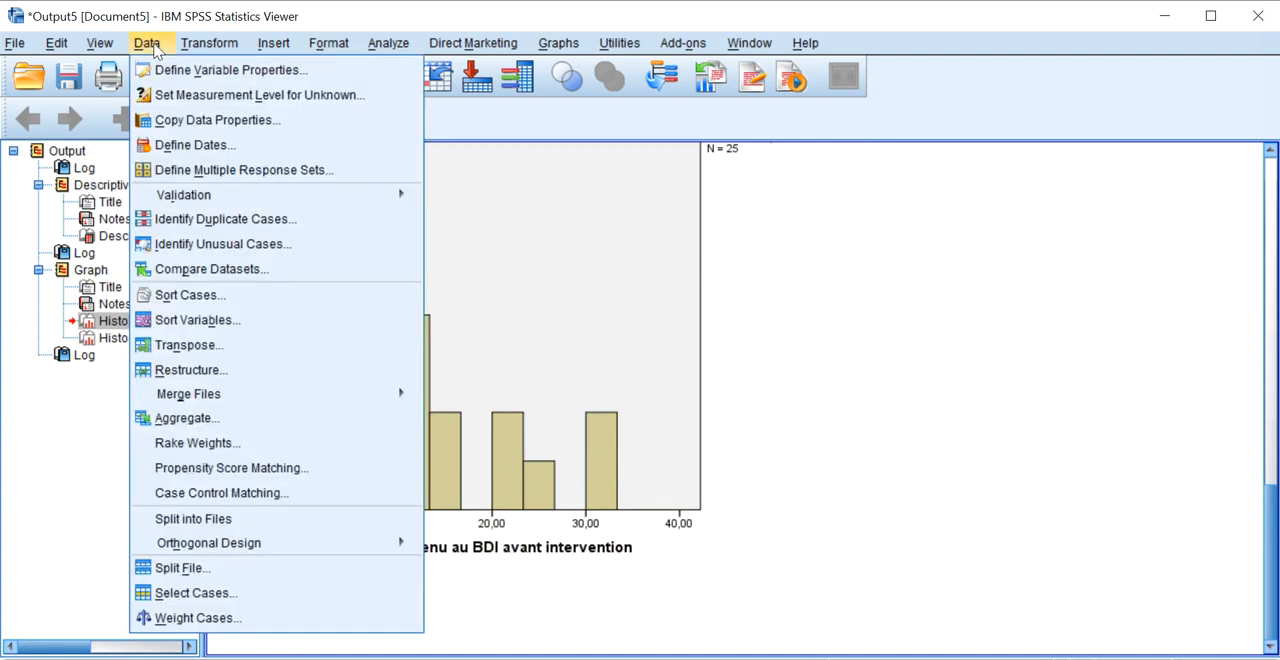
{"action": "left_click", "coordinate": [246, 597]}
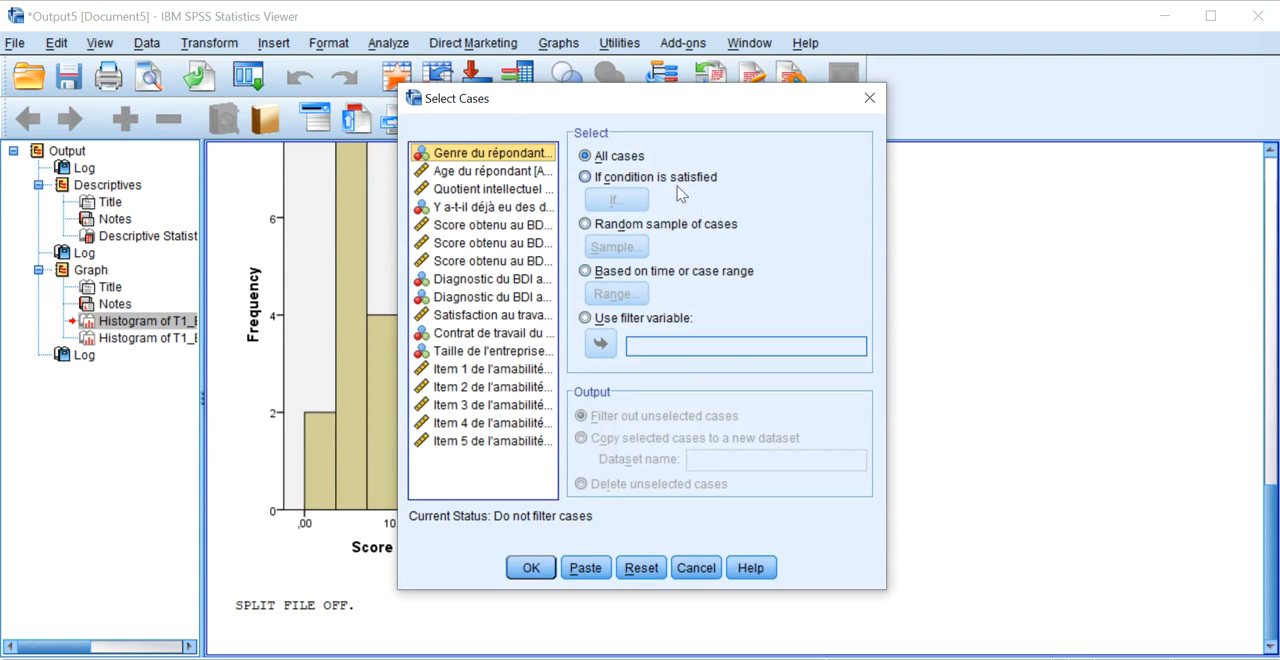
{"action": "left_click", "coordinate": [614, 180]}
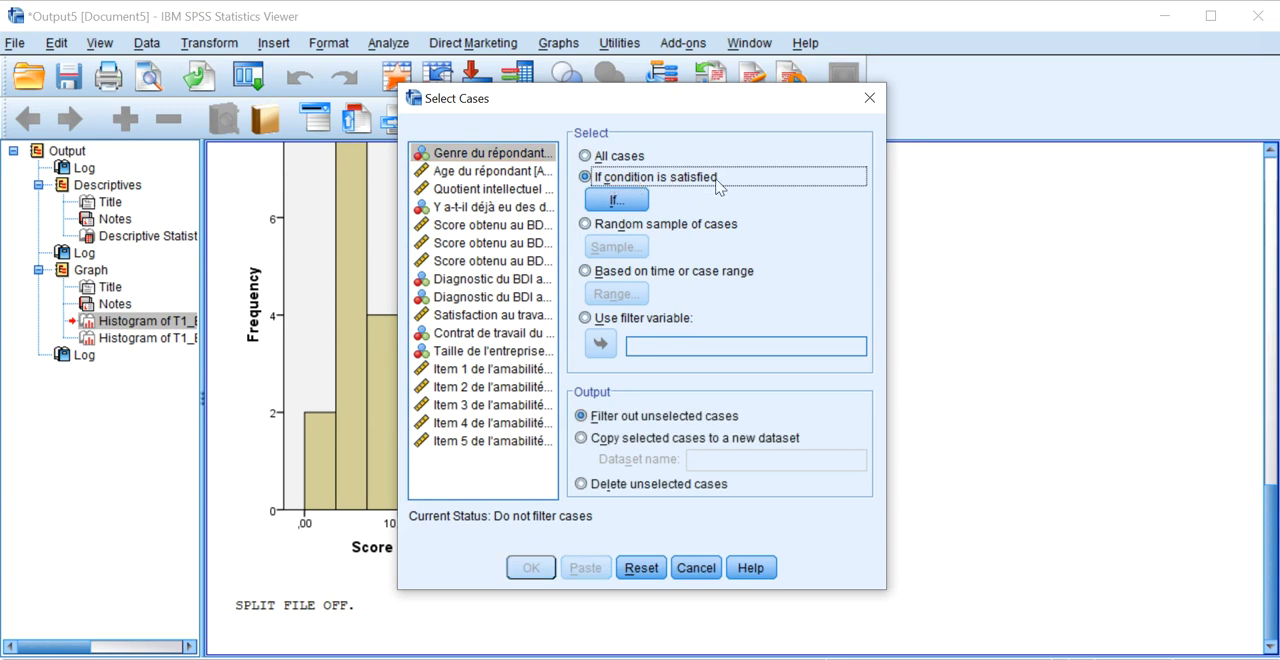
{"action": "left_click", "coordinate": [631, 200]}
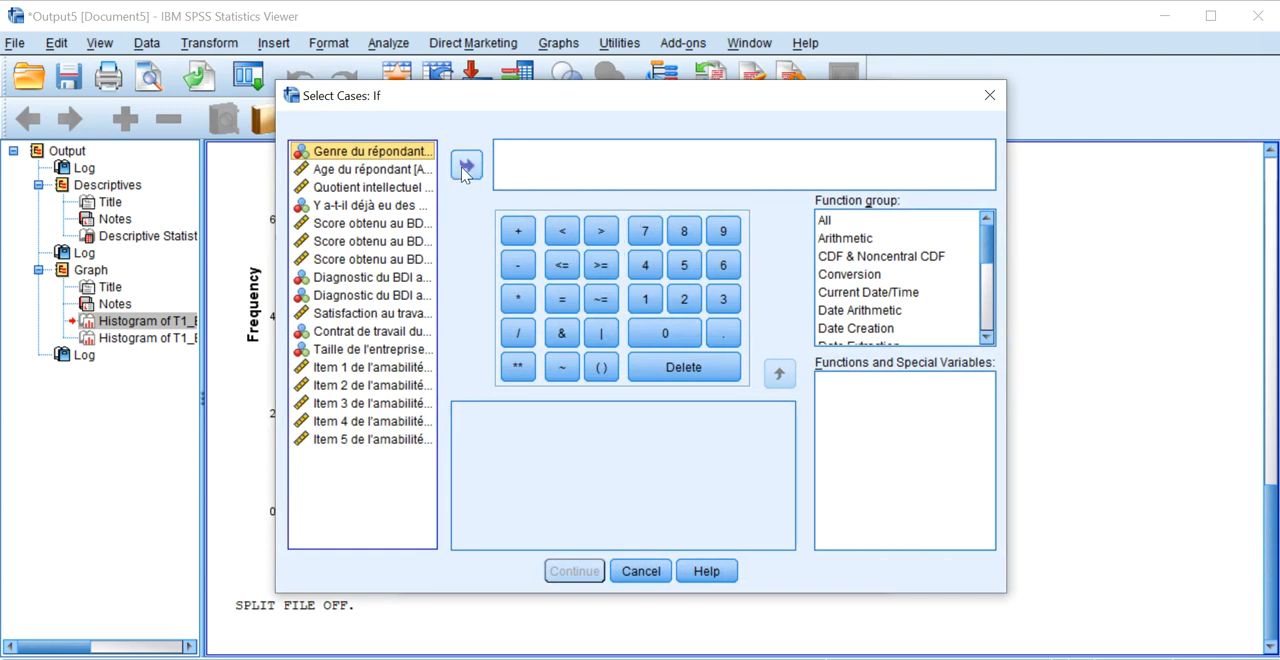
{"action": "left_click", "coordinate": [465, 167]}
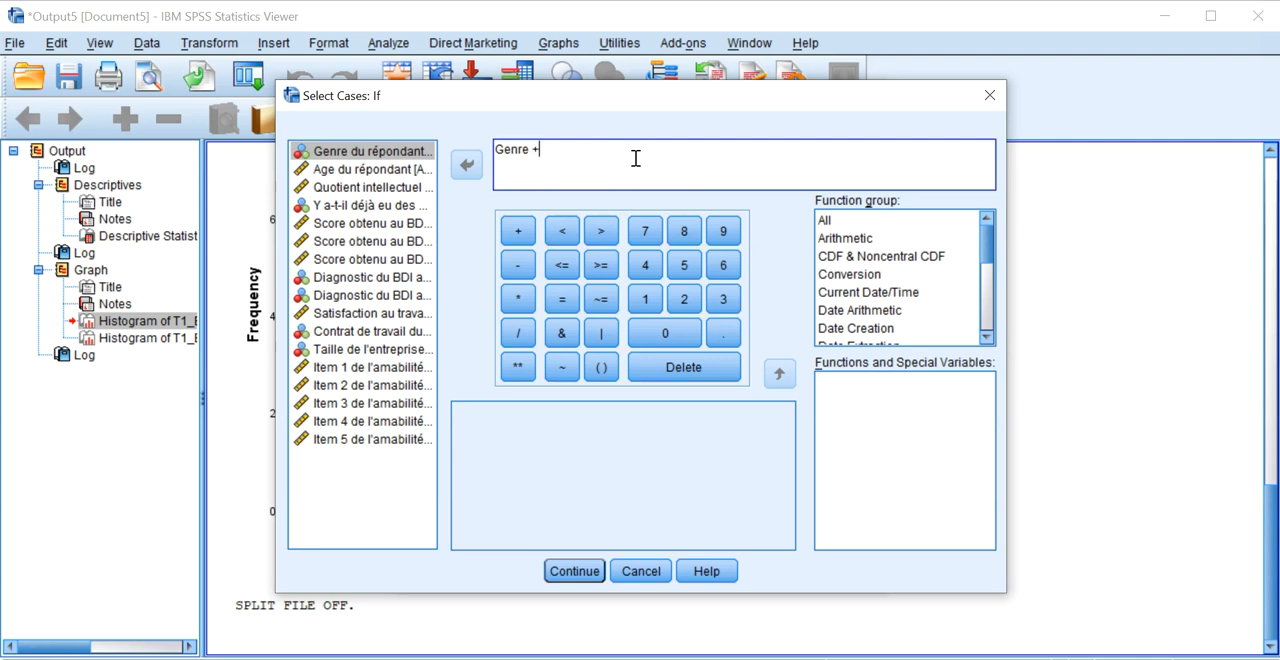
{"action": "key", "text": "Caps_Lock"}
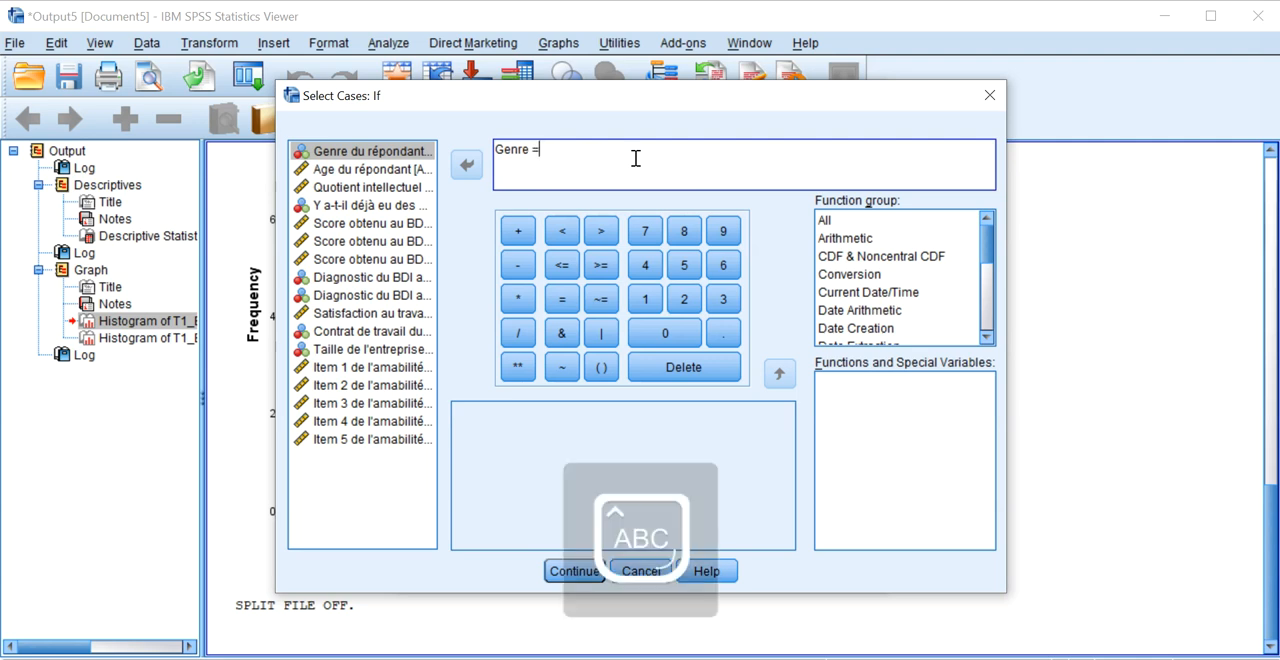
{"action": "key", "text": "Caps_Lock"}
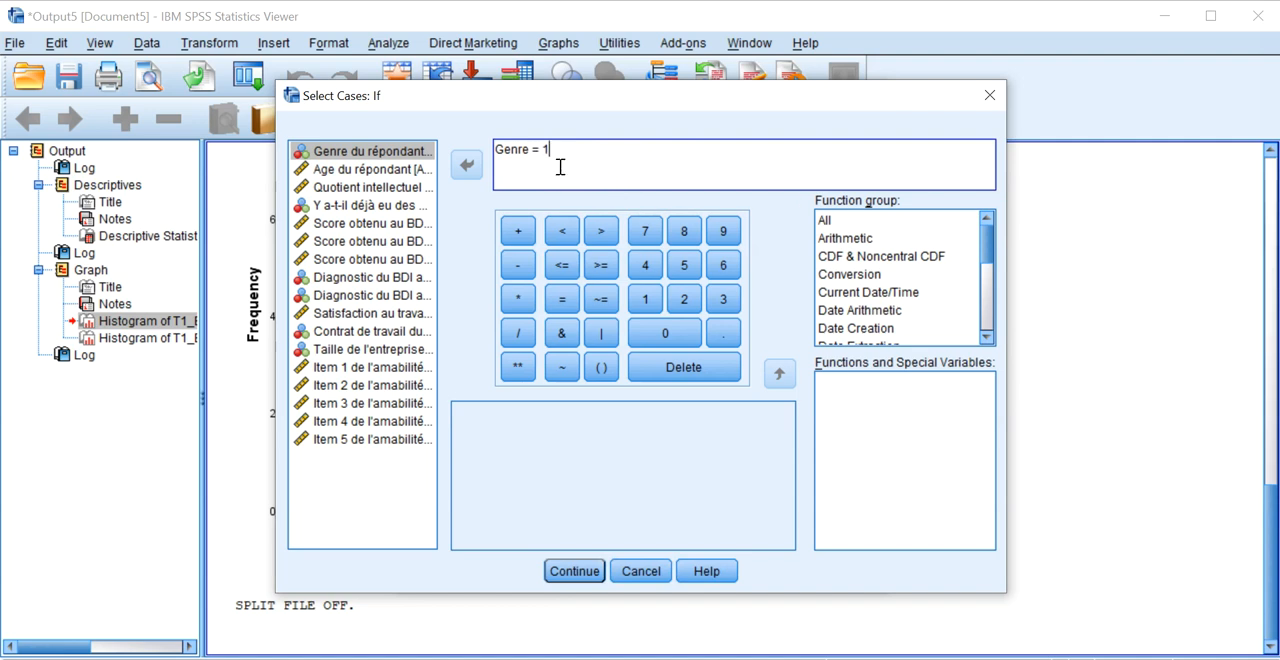
{"action": "left_click", "coordinate": [552, 572]}
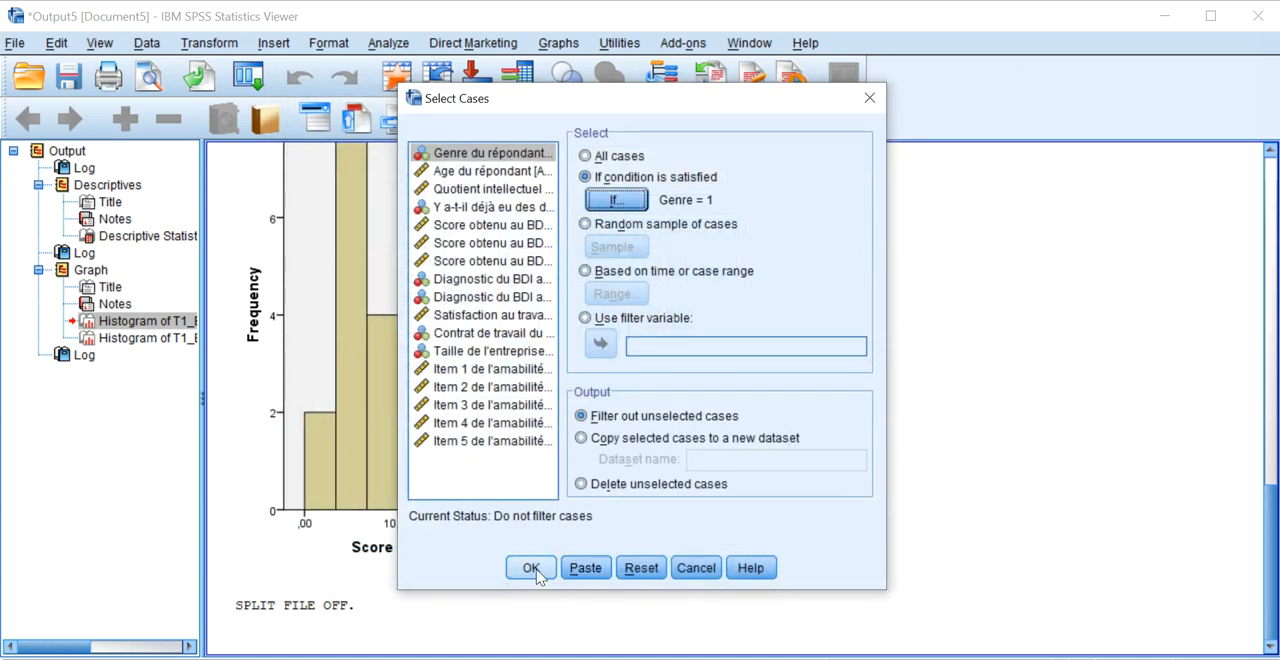
{"action": "left_click", "coordinate": [537, 570]}
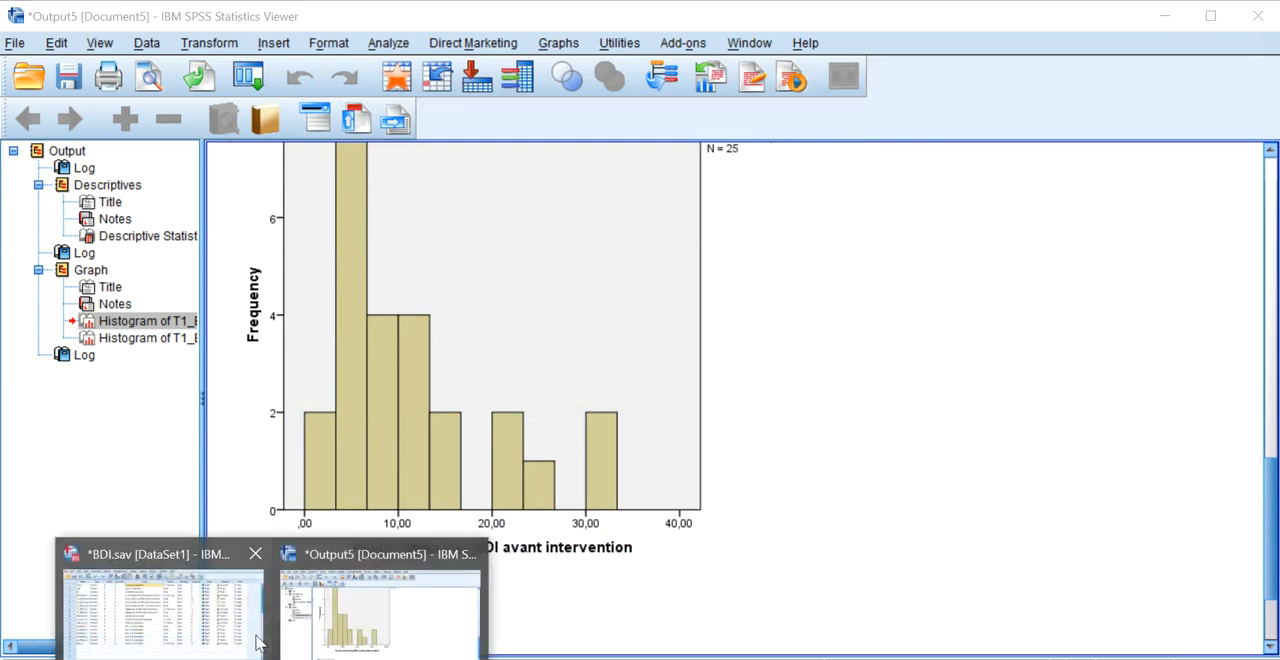
Switch to the BDI.sav data view and examine which cases the filter excludes by comparing their Genre values.
{"action": "left_click", "coordinate": [263, 652]}
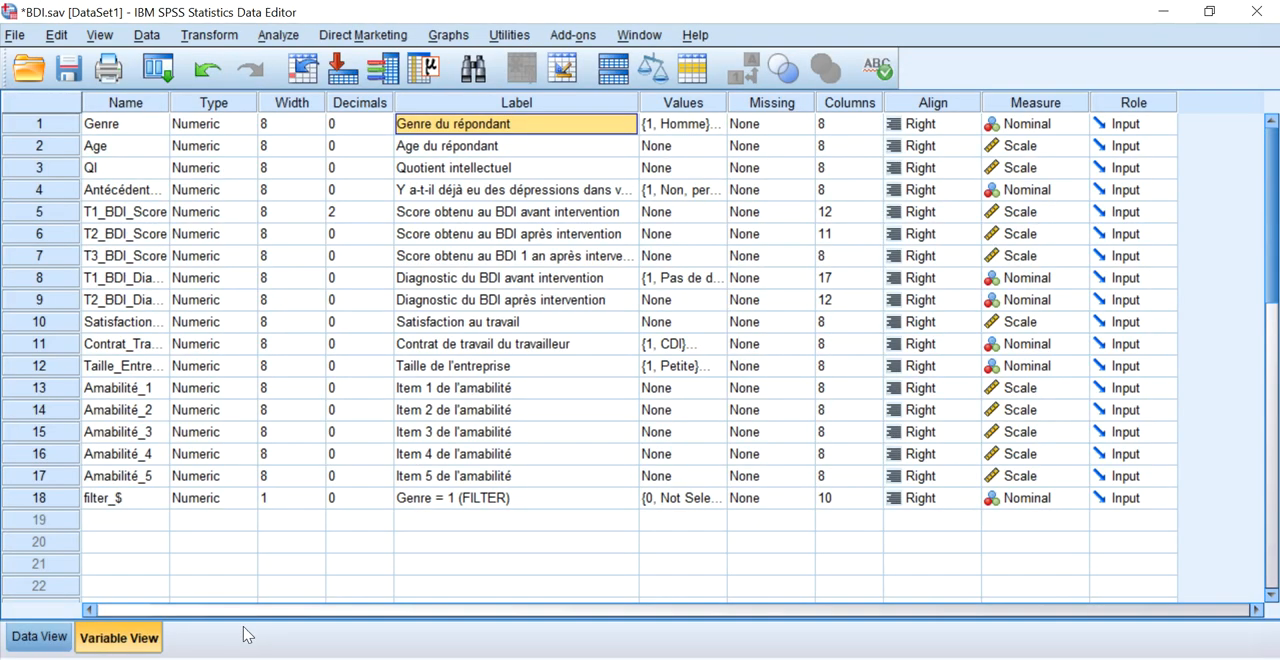
{"action": "left_click", "coordinate": [40, 637]}
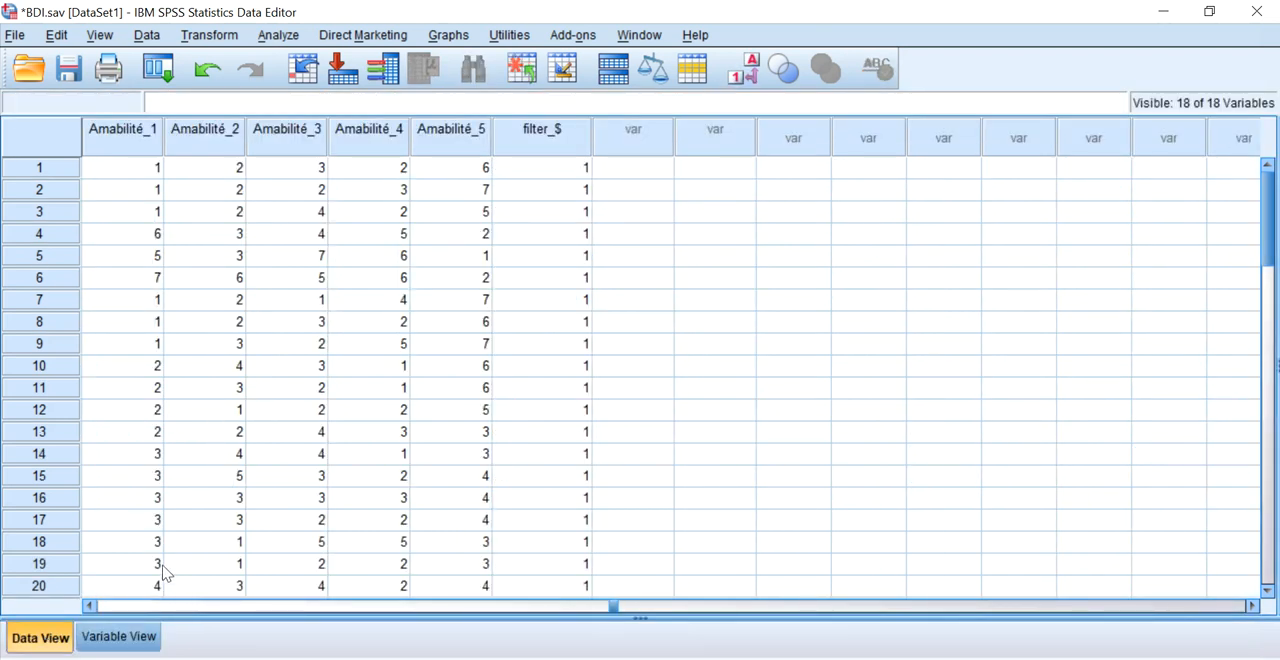
{"action": "scroll", "coordinate": [165, 433], "scroll_direction": "down", "scroll_amount": 10}
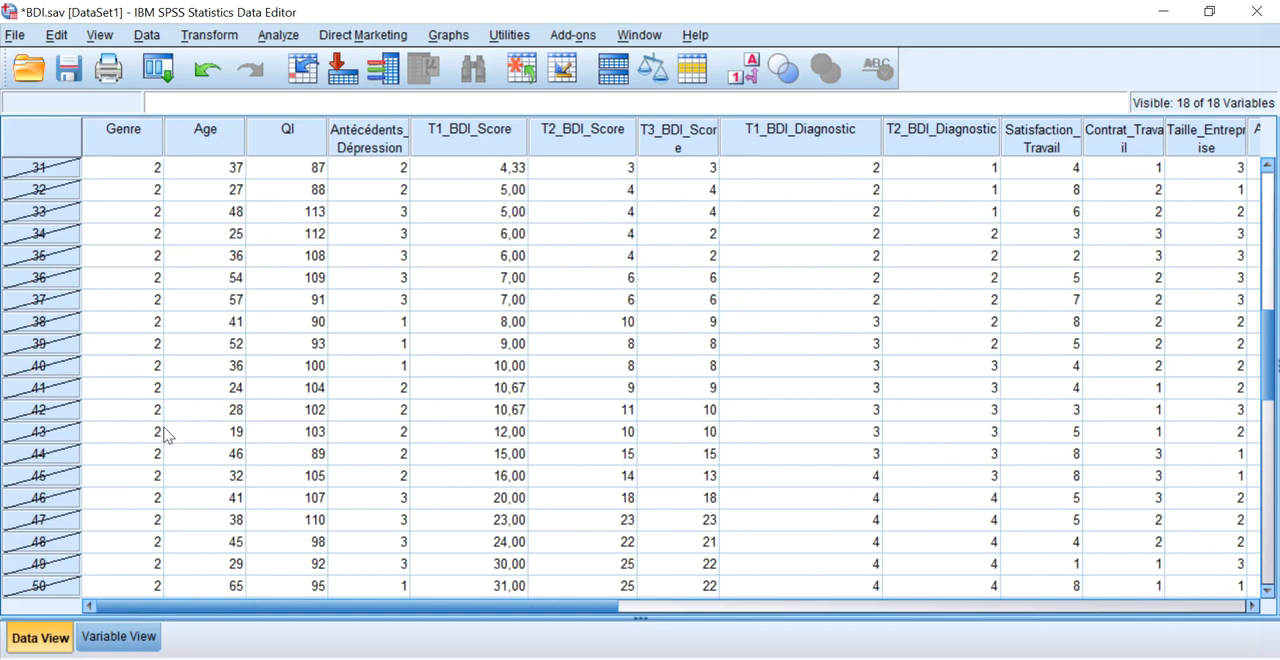
{"action": "scroll", "coordinate": [126, 300], "scroll_direction": "up", "scroll_amount": 4}
{"action": "left_click", "coordinate": [130, 322]}
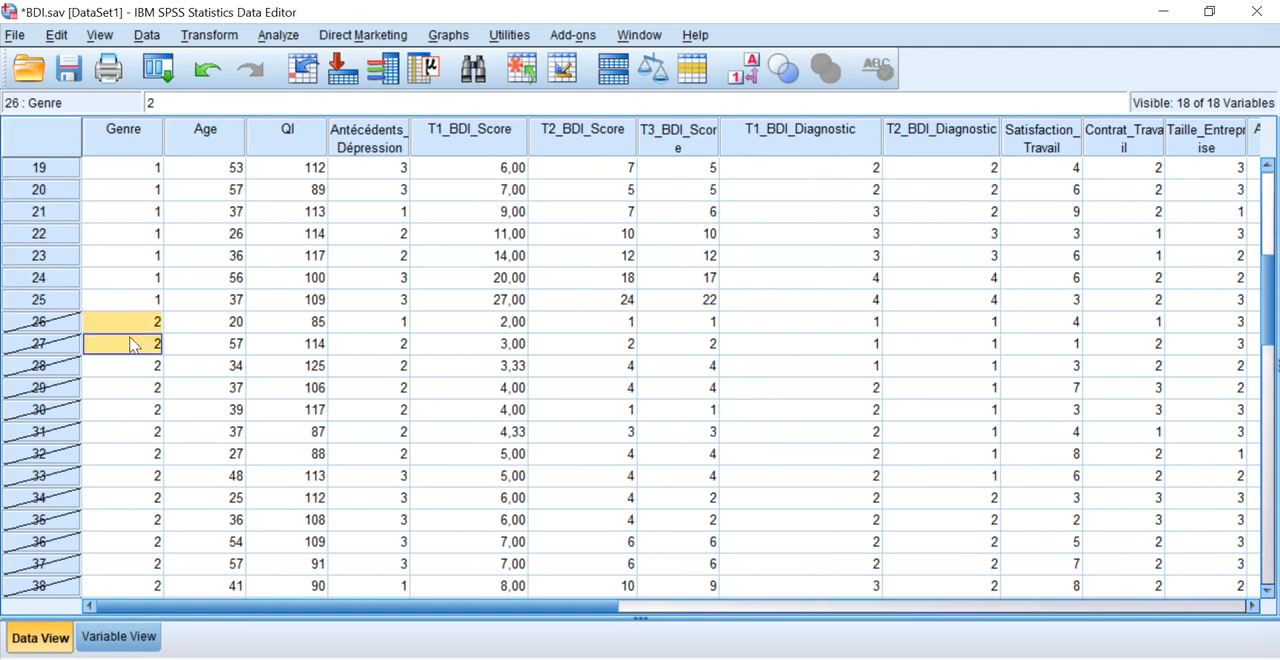
{"action": "scroll", "coordinate": [126, 342], "scroll_direction": "down", "scroll_amount": 2}
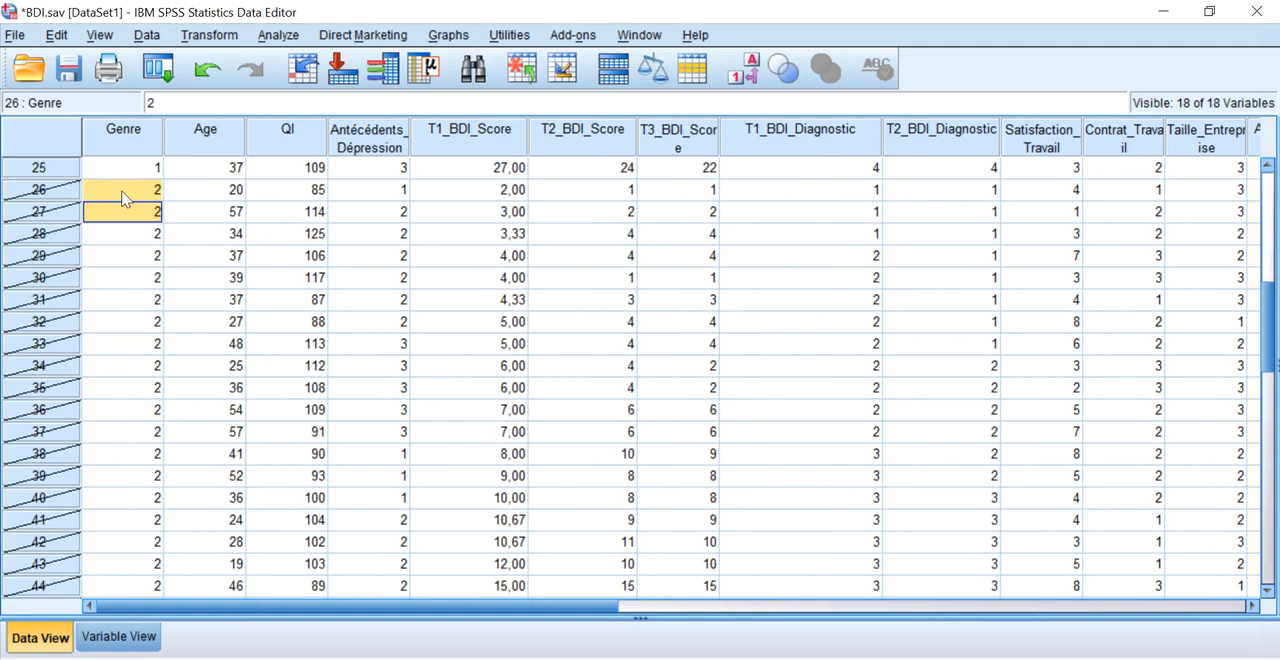
{"action": "scroll", "coordinate": [124, 198], "scroll_direction": "down", "scroll_amount": 6}
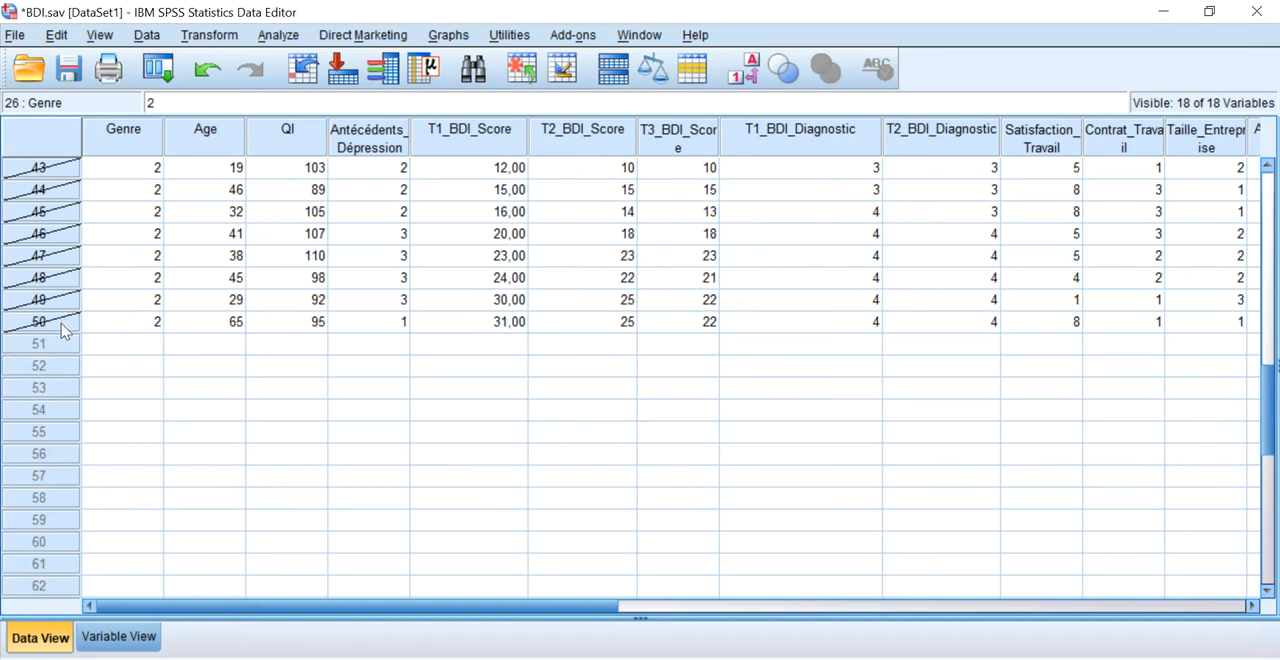
{"action": "scroll", "coordinate": [100, 340], "scroll_direction": "up", "scroll_amount": 11}
{"action": "scroll", "coordinate": [100, 409], "scroll_direction": "up", "scroll_amount": 1}
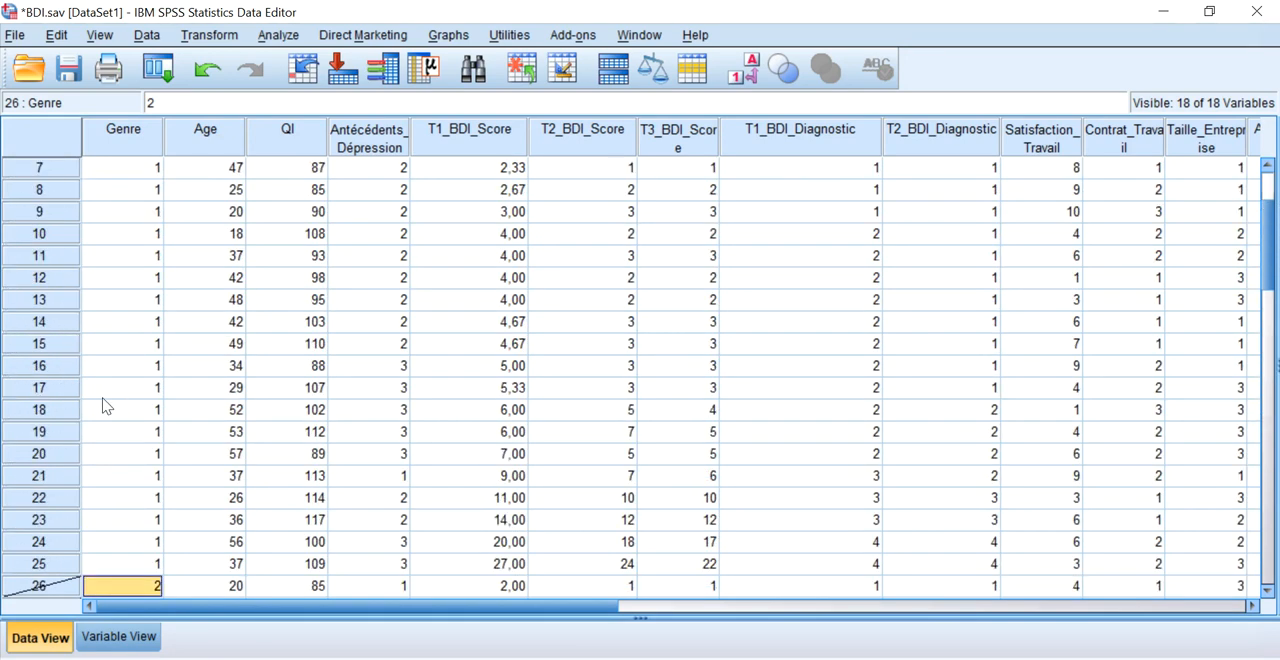
{"action": "left_click_drag", "start_coordinate": [120, 580], "coordinate": [120, 168]}
{"action": "scroll", "coordinate": [165, 230], "scroll_direction": "up", "scroll_amount": 2}
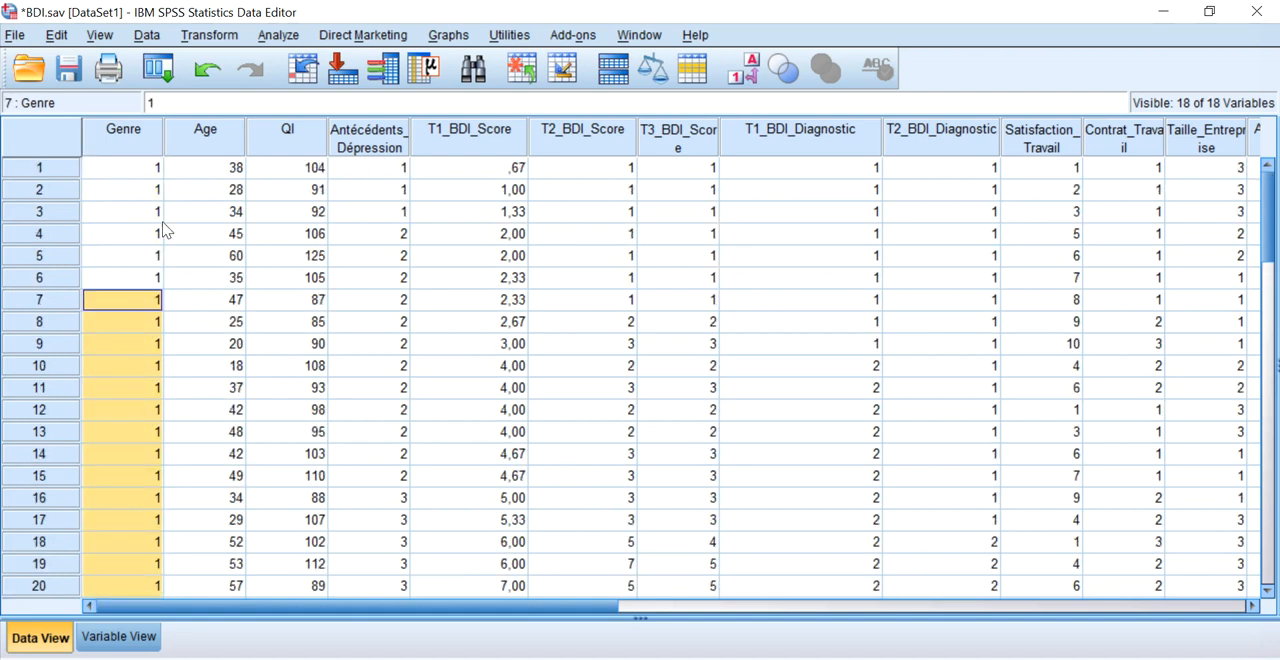
Replace the case selection condition with Age >= 25 and apply the filter.
{"action": "left_click", "coordinate": [160, 35]}
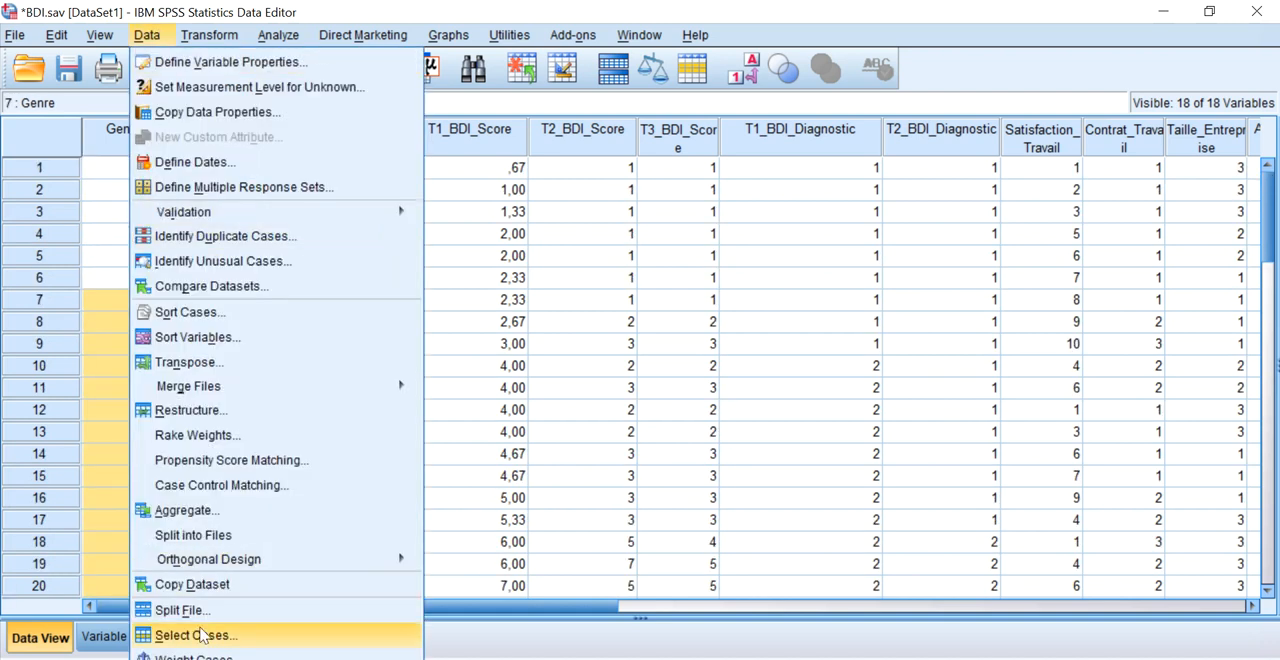
{"action": "left_click", "coordinate": [193, 635]}
{"action": "left_click", "coordinate": [606, 178]}
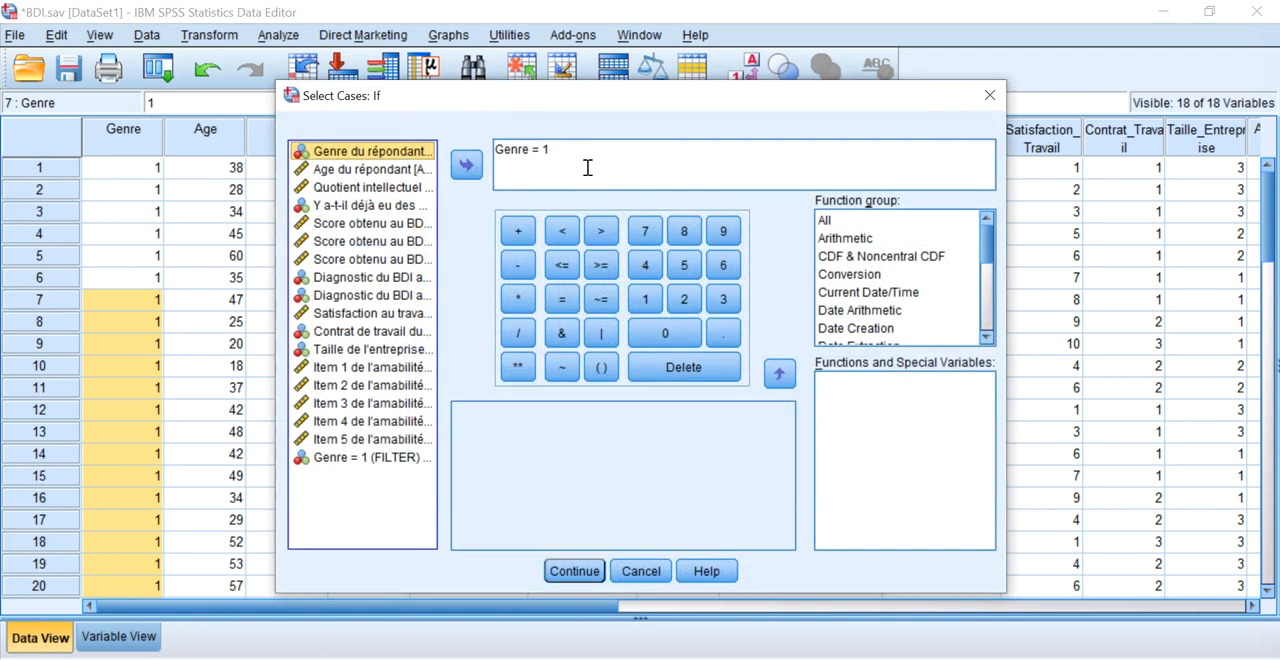
{"action": "left_click_drag", "start_coordinate": [588, 168], "coordinate": [494, 150]}
{"action": "key", "text": "Delete"}
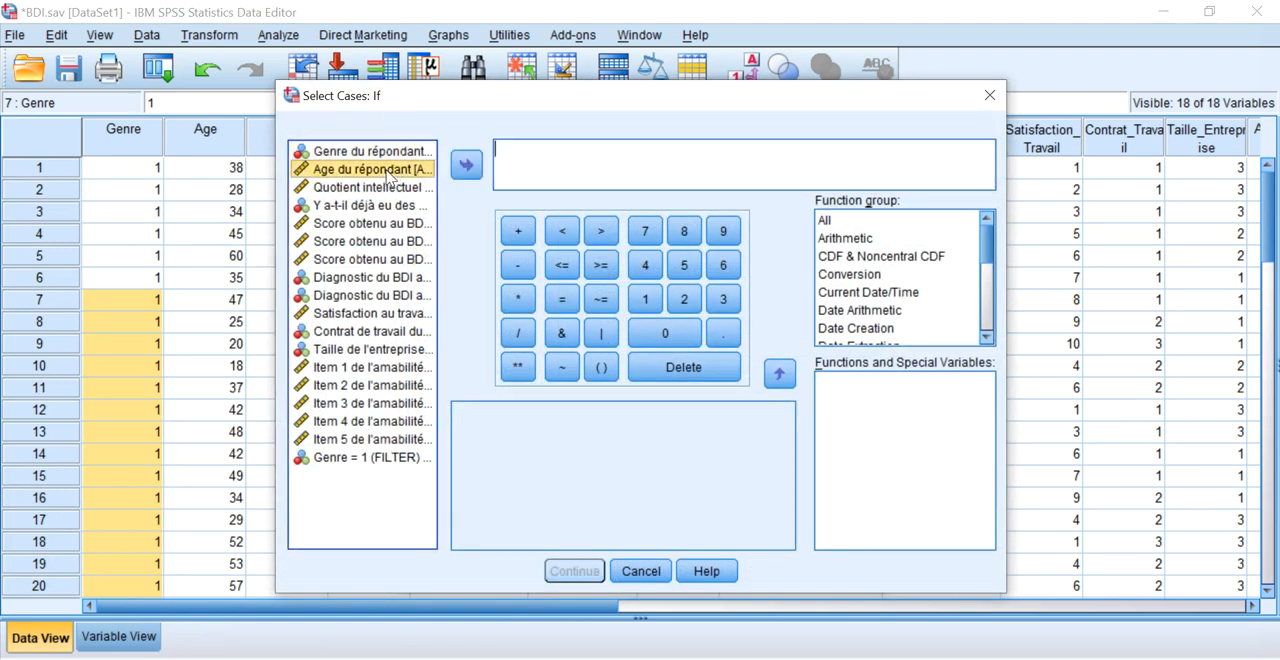
{"action": "double_click", "coordinate": [388, 176]}
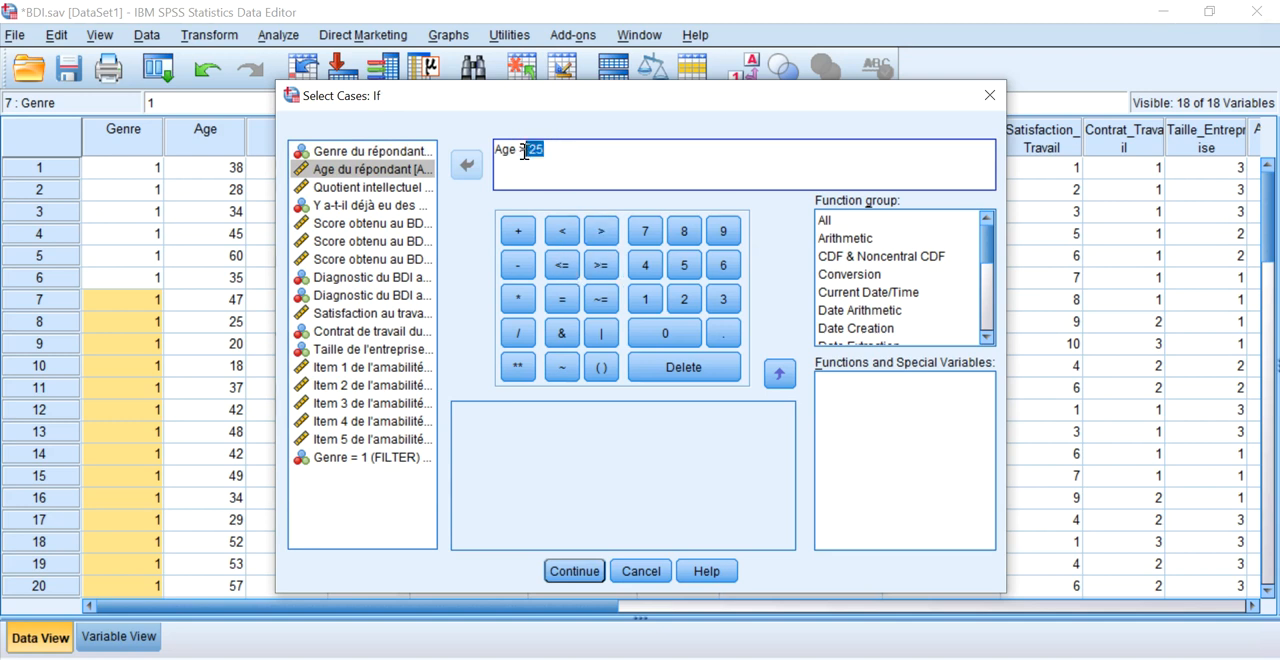
{"action": "key", "text": "BackSpace"}
{"action": "key", "text": "BackSpace"}
{"action": "left_click", "coordinate": [600, 265]}
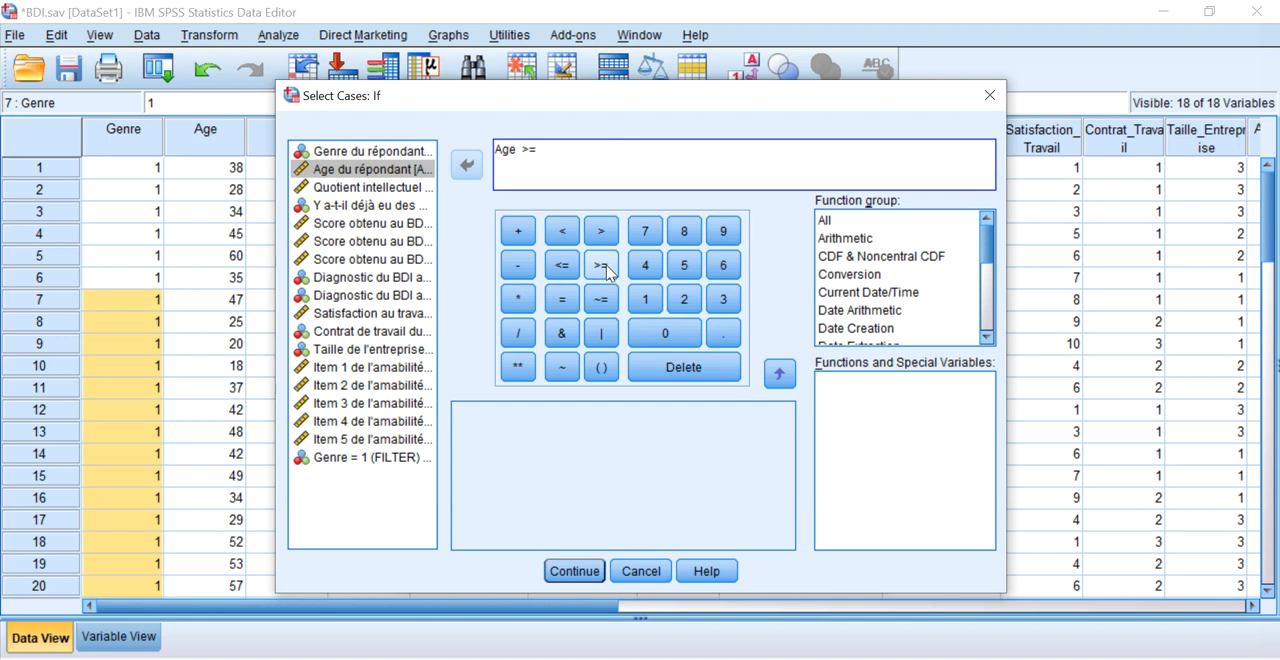
{"action": "left_click", "coordinate": [576, 571]}
{"action": "left_click", "coordinate": [530, 568]}
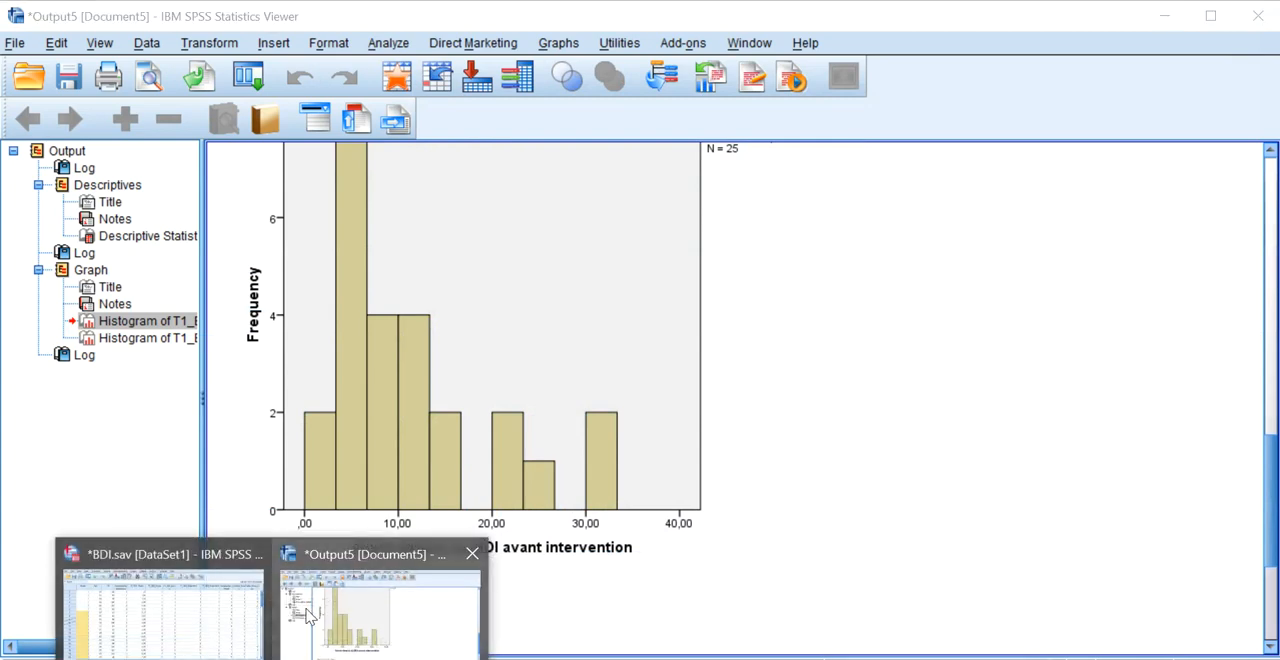
Return to the BDI.sav data and check the Age values of the crossed-out cases.
{"action": "left_click", "coordinate": [260, 612]}
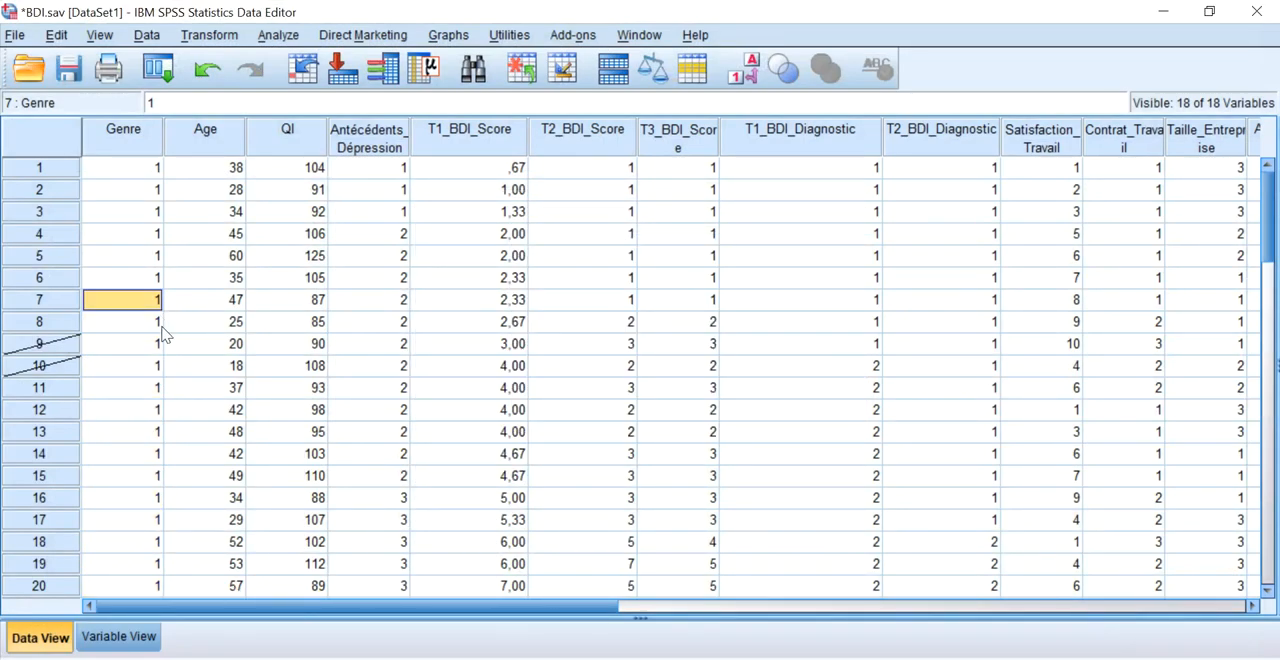
{"action": "left_click", "coordinate": [131, 345]}
{"action": "left_click", "coordinate": [205, 347]}
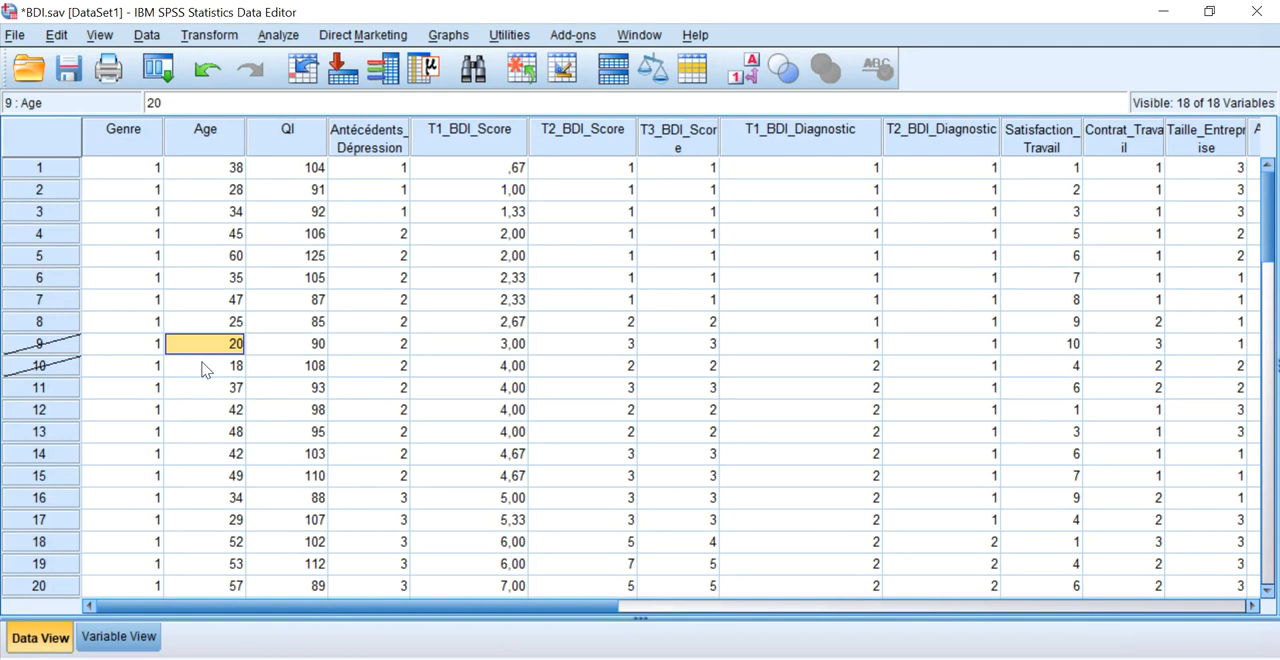
{"action": "left_click", "coordinate": [205, 365]}
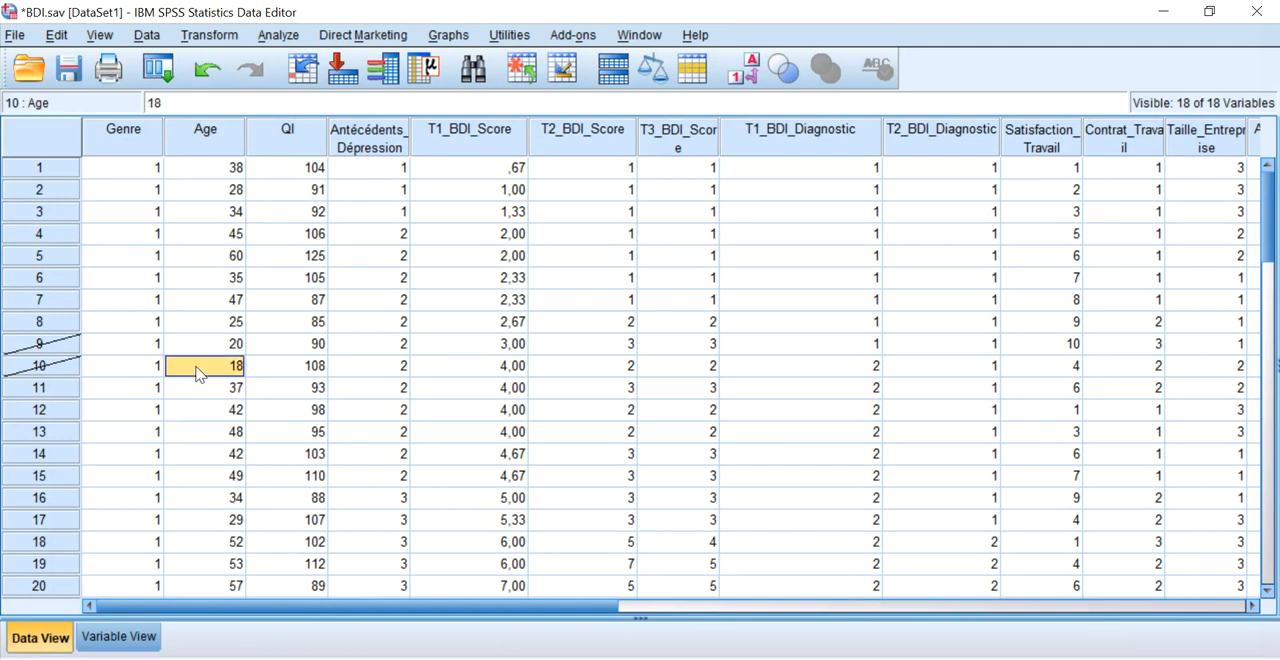
{"action": "scroll", "coordinate": [196, 371], "scroll_direction": "down", "scroll_amount": 8}
{"action": "scroll", "coordinate": [197, 370], "scroll_direction": "down", "scroll_amount": 4}
{"action": "scroll", "coordinate": [205, 340], "scroll_direction": "up", "scroll_amount": 9}
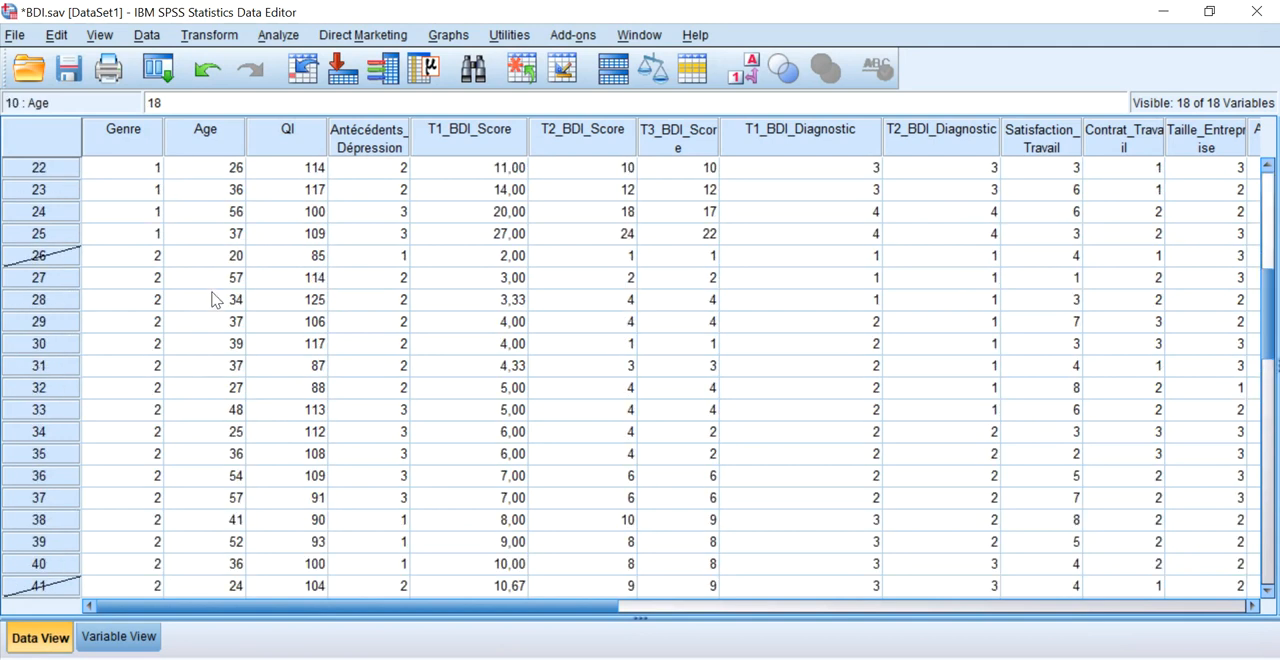
Replace the case selection condition with Contrat_Travail = 1.
{"action": "left_click", "coordinate": [150, 36]}
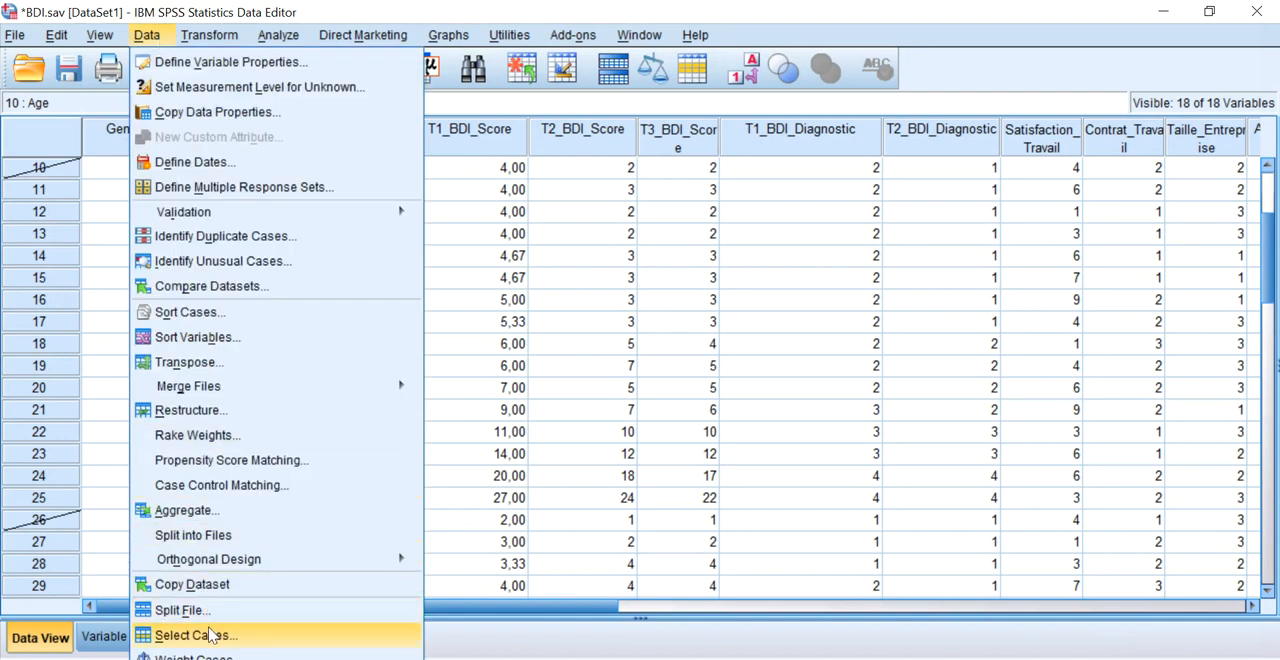
{"action": "left_click", "coordinate": [190, 635]}
{"action": "left_click", "coordinate": [598, 201]}
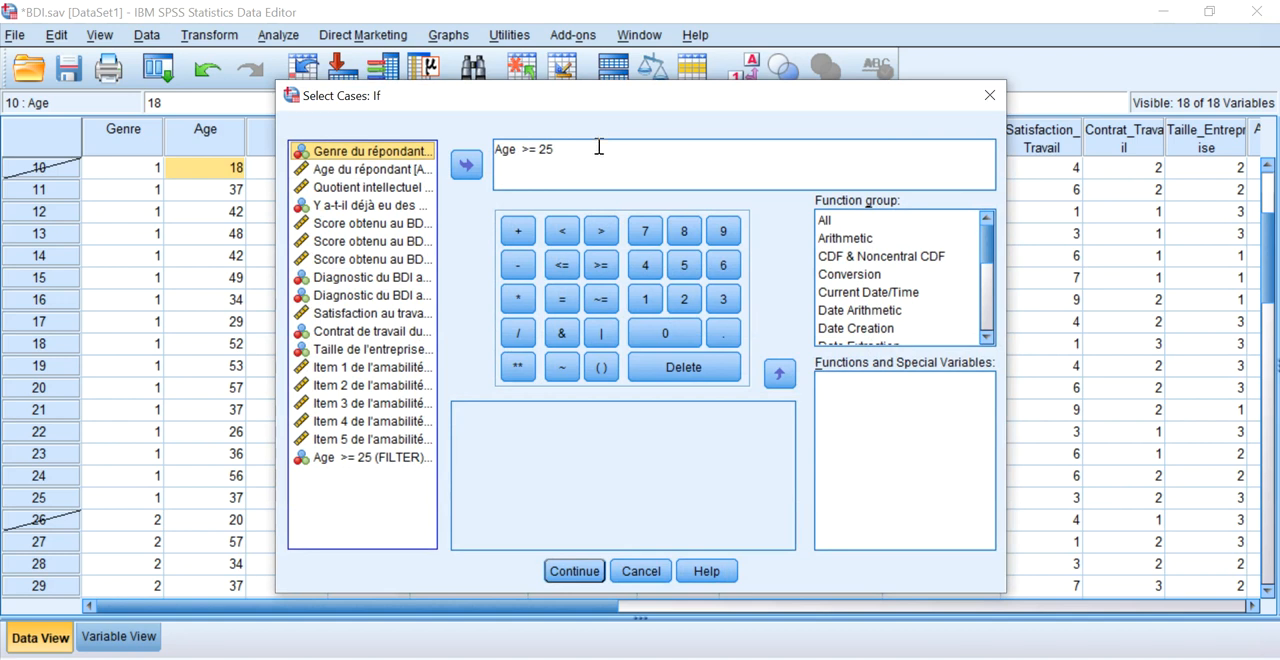
{"action": "left_click", "coordinate": [938, 658]}
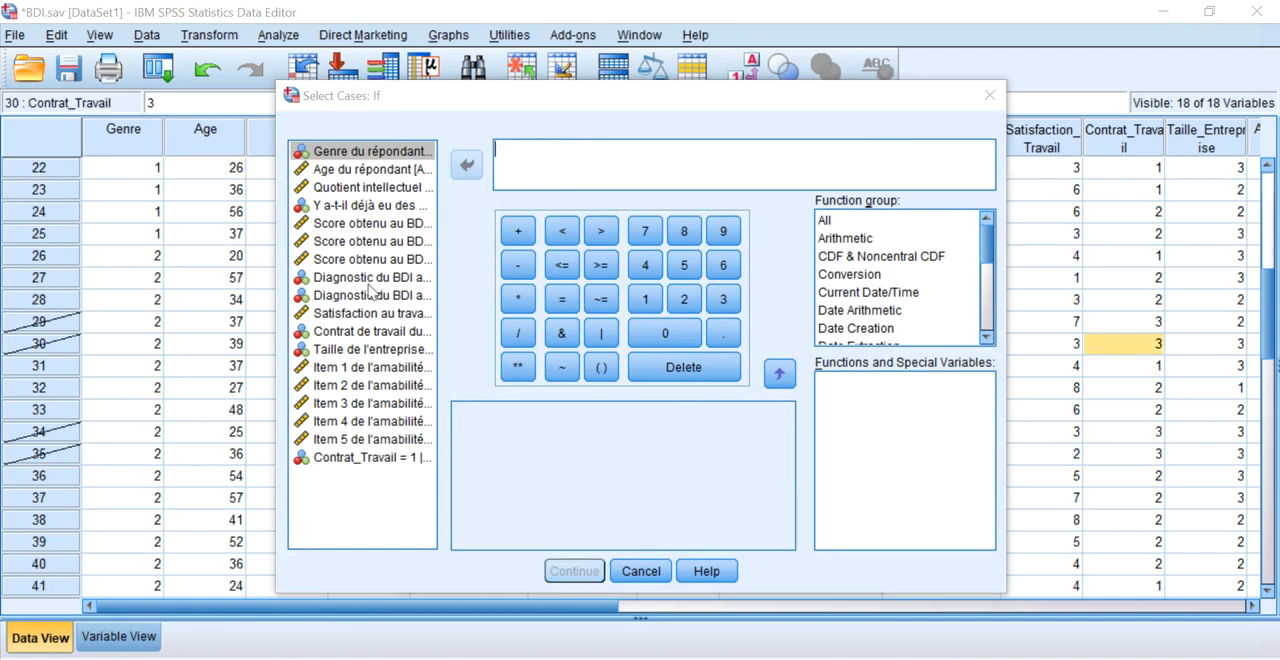
{"action": "left_click", "coordinate": [372, 331]}
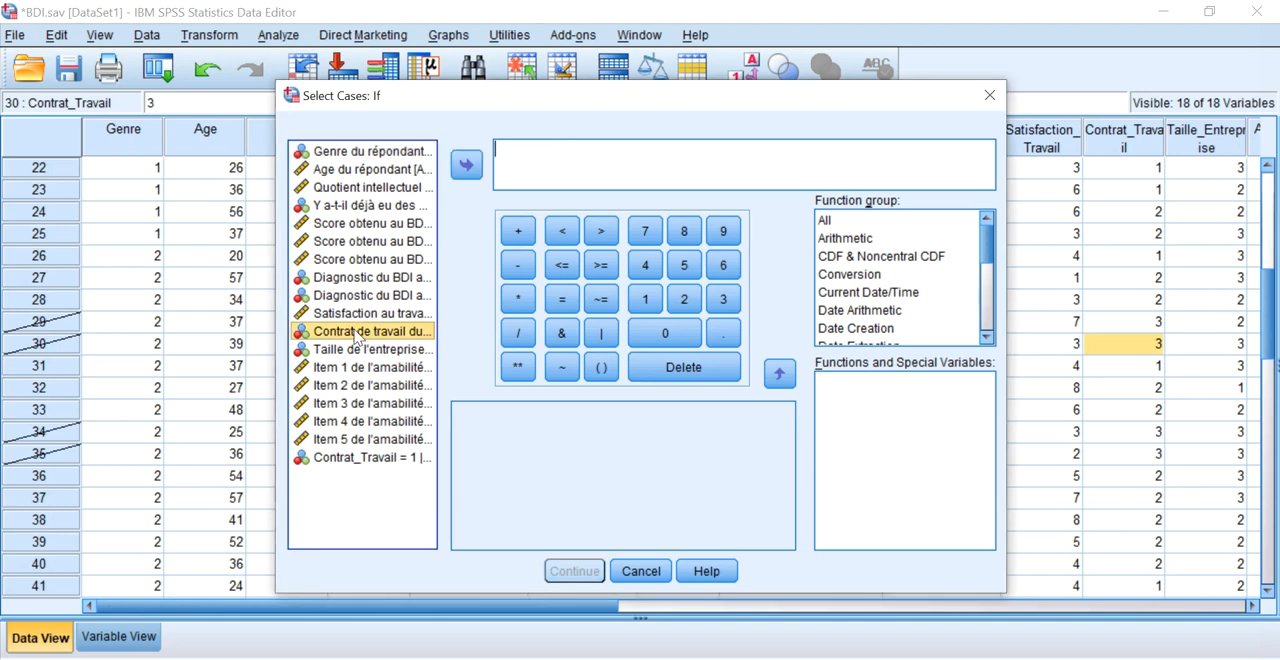
{"action": "double_click", "coordinate": [362, 331]}
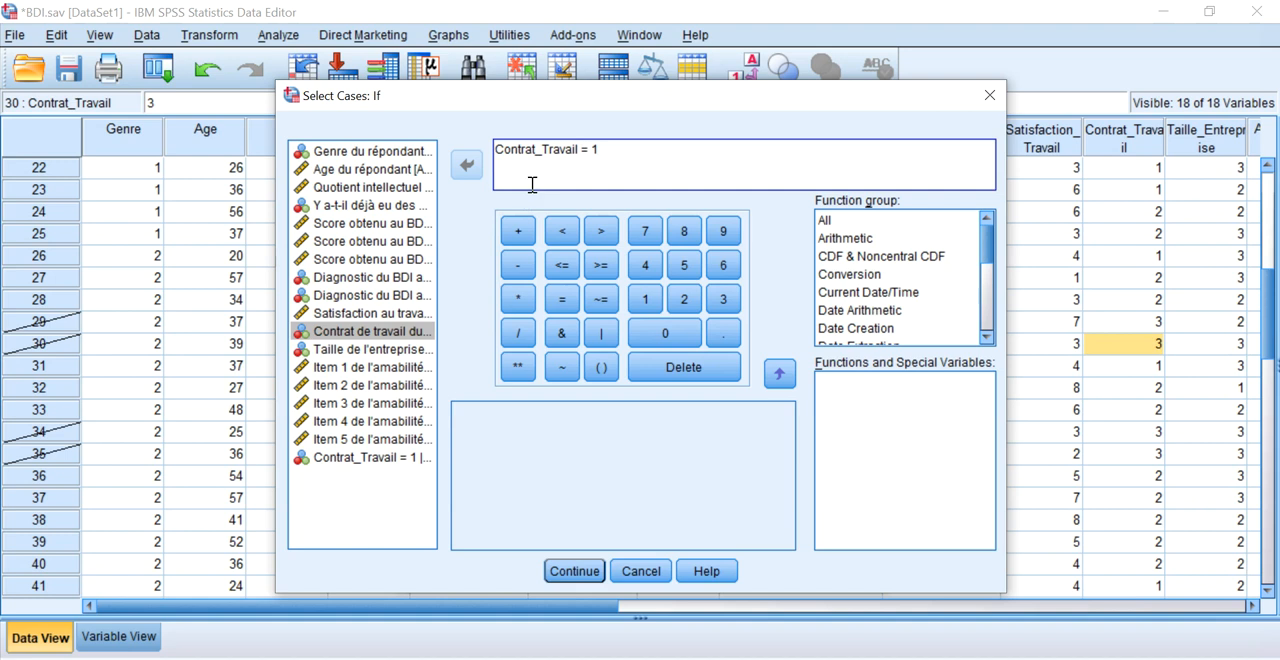
Extend the condition to Contrat_Travail = 1 | Contrat_Travail = 2 and apply the case filter.
{"action": "left_click", "coordinate": [606, 336]}
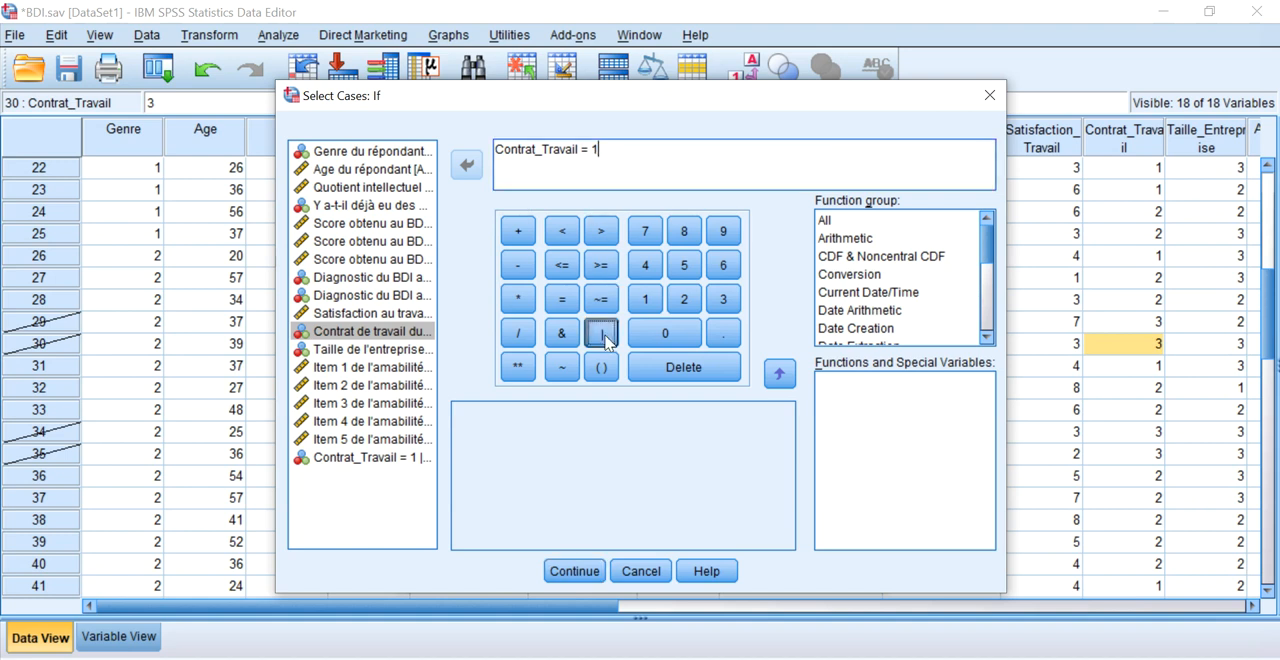
{"action": "double_click", "coordinate": [412, 333]}
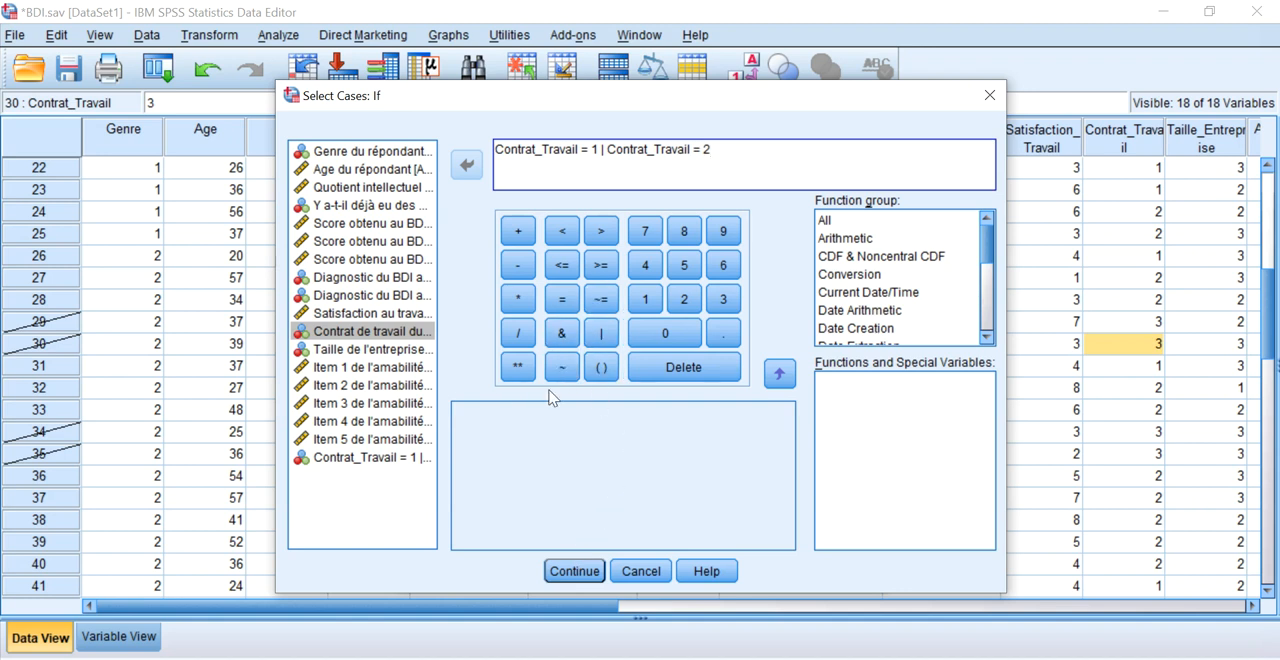
{"action": "left_click", "coordinate": [594, 149]}
{"action": "type", "text": "1"}
{"action": "left_click", "coordinate": [572, 570]}
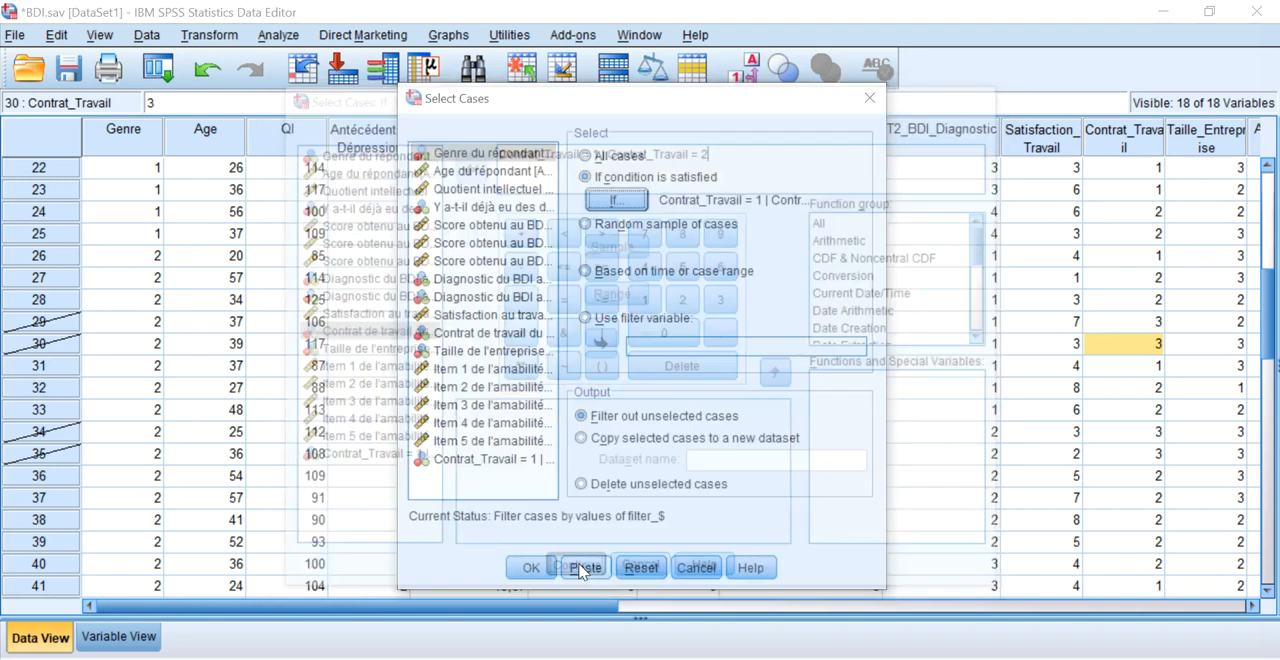
{"action": "left_click", "coordinate": [531, 567]}
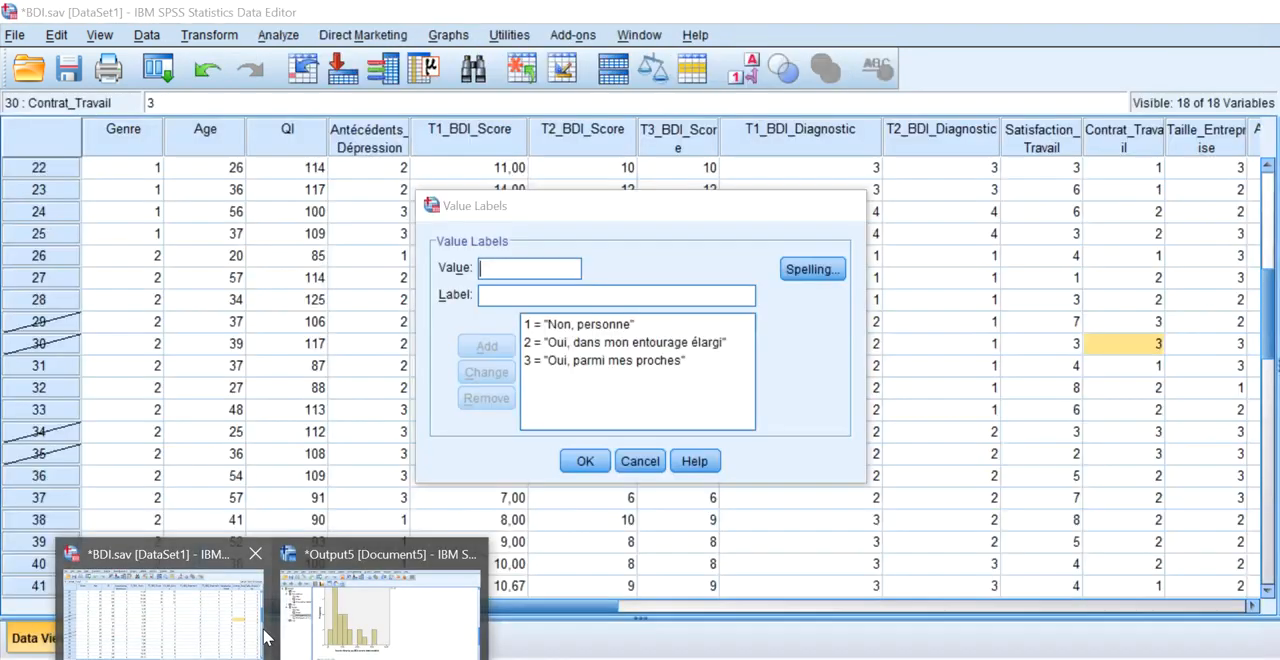
Return to the BDI.sav data and check the Contrat_Travail values of the crossed-out cases.
{"action": "left_click", "coordinate": [263, 630]}
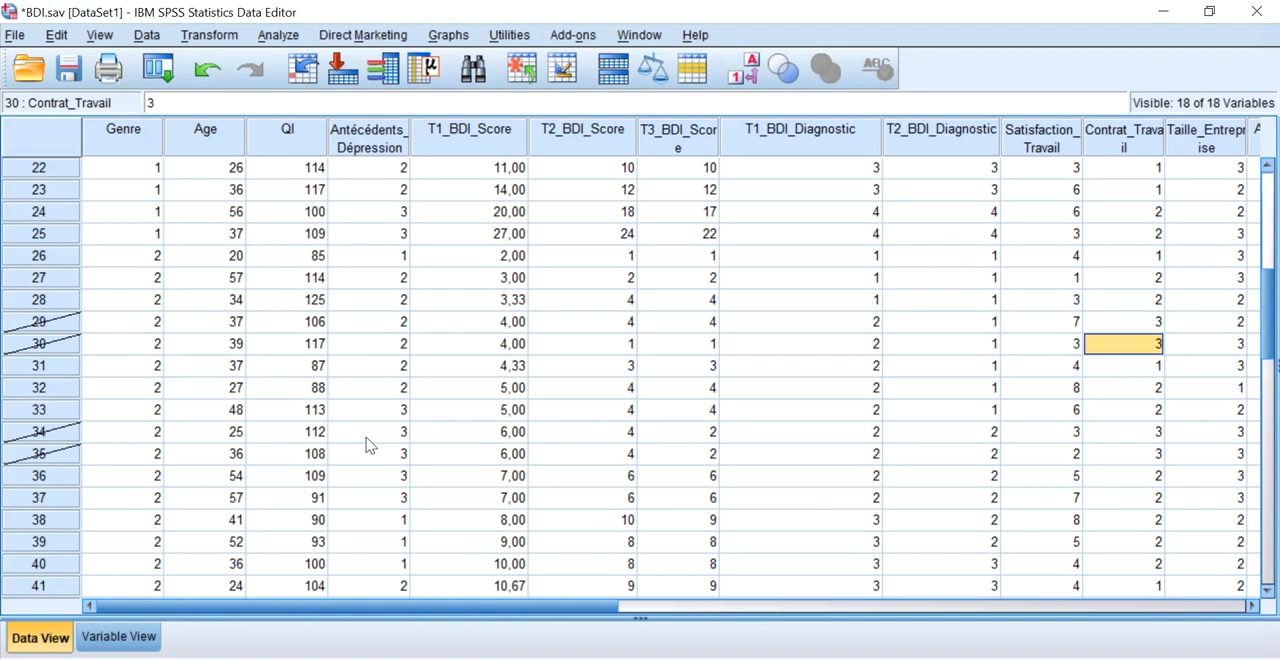
{"action": "left_click", "coordinate": [1121, 328]}
{"action": "left_click", "coordinate": [1121, 343]}
{"action": "left_click", "coordinate": [1117, 449]}
{"action": "scroll", "coordinate": [1098, 459], "scroll_direction": "down", "scroll_amount": 5}
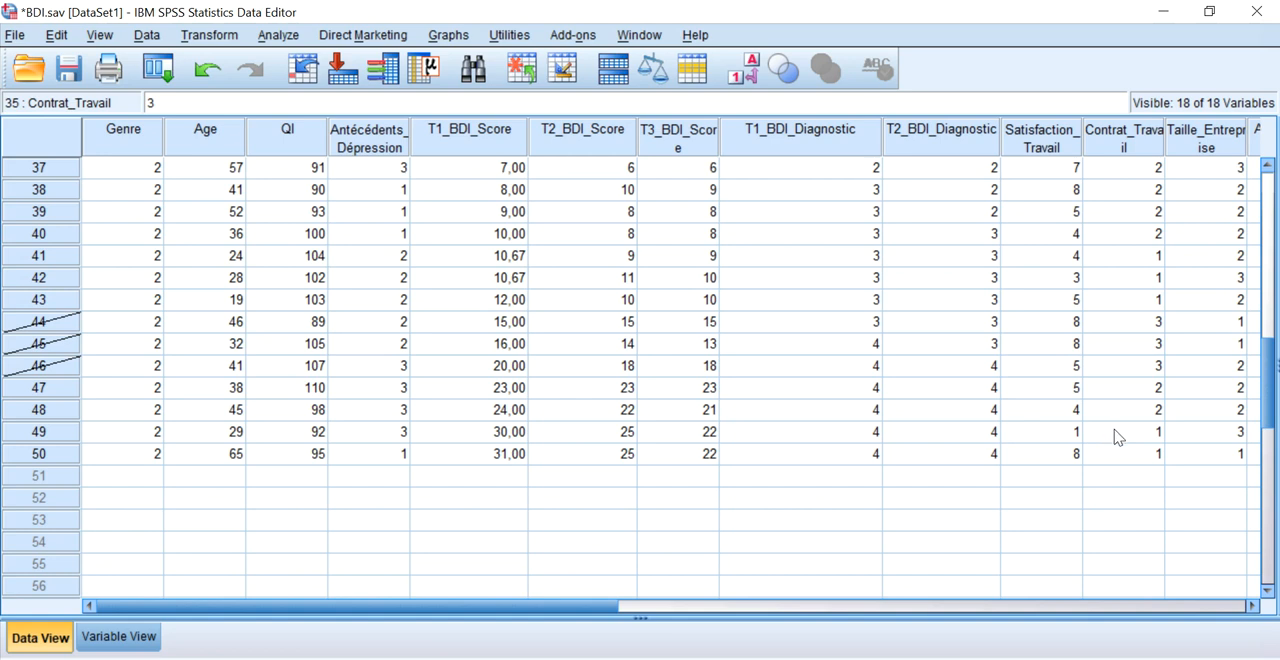
{"action": "scroll", "coordinate": [1117, 437], "scroll_direction": "up", "scroll_amount": 12}
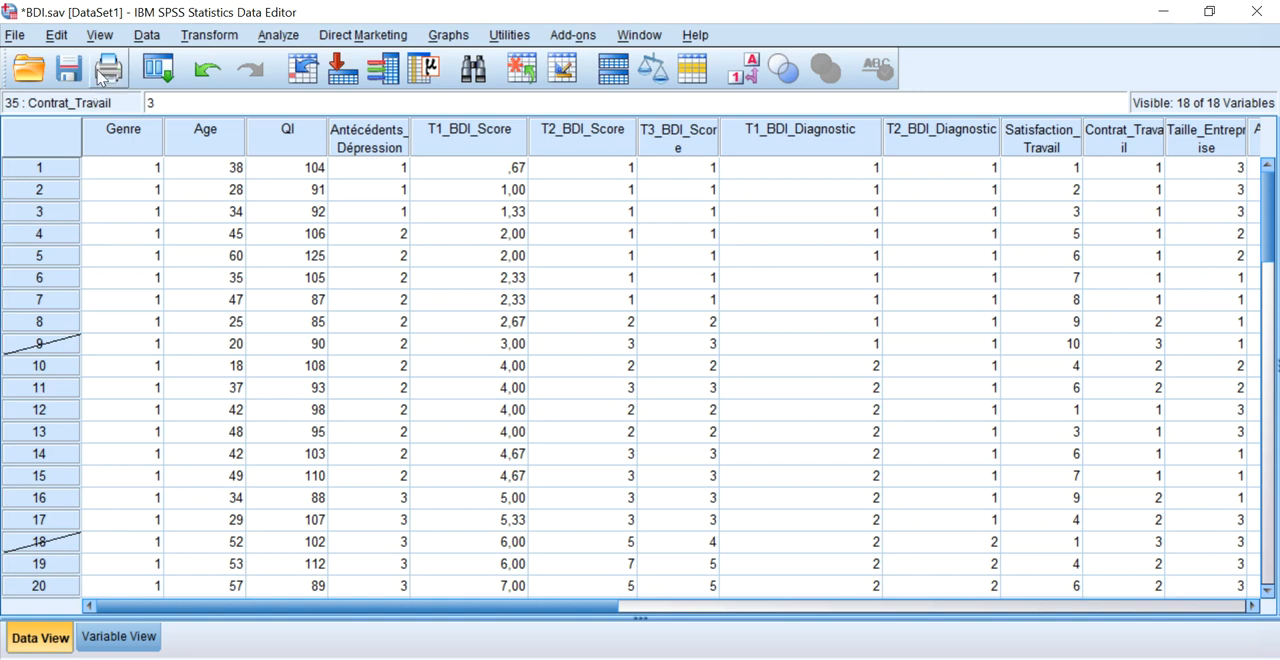
Turn off the case filter by selecting all cases, and return to the BDI.sav data.
{"action": "left_click", "coordinate": [146, 35]}
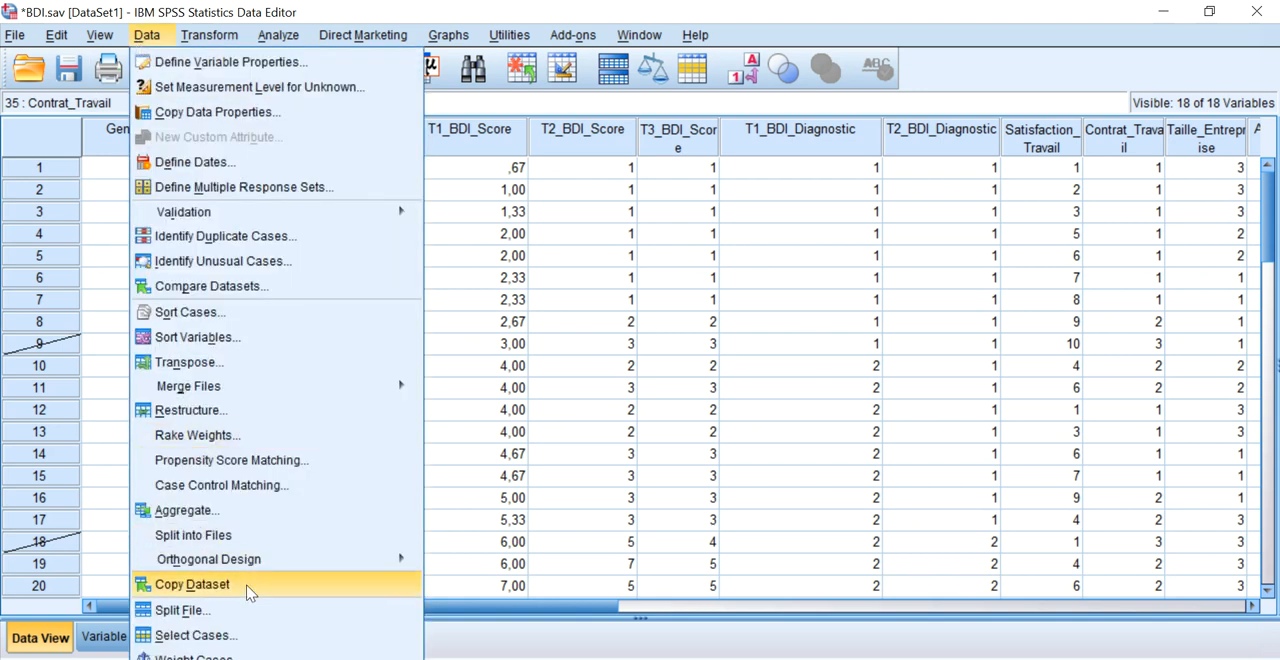
{"action": "left_click", "coordinate": [246, 634]}
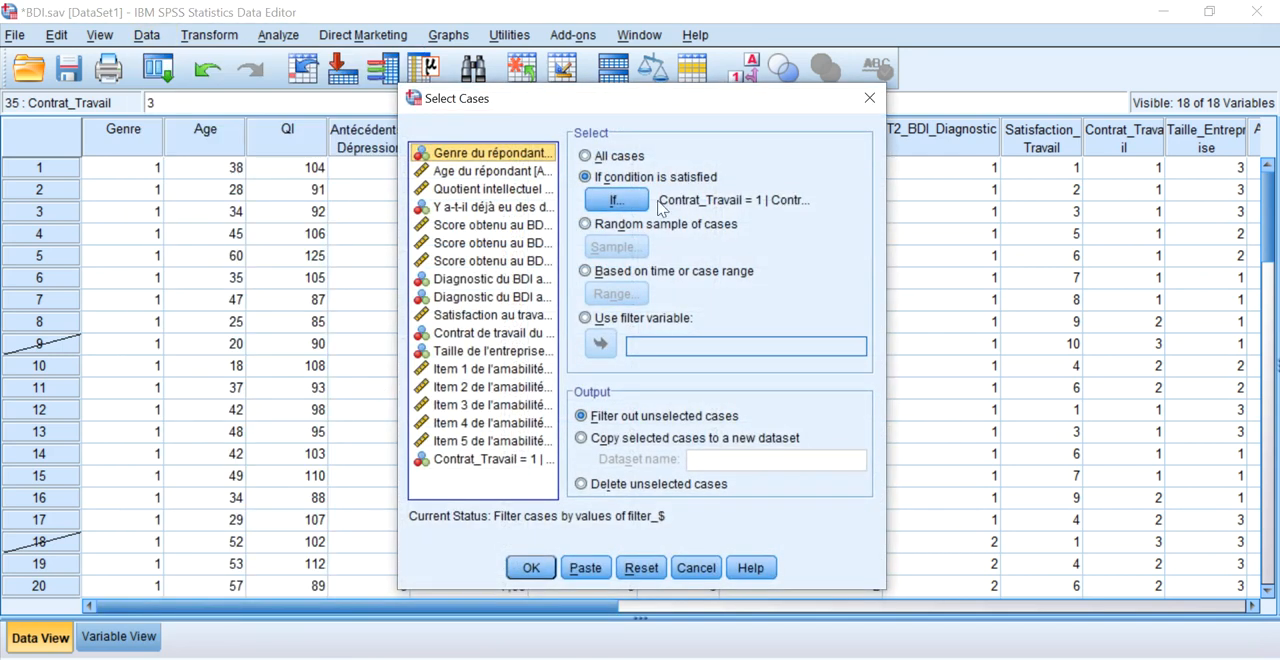
{"action": "left_click", "coordinate": [622, 159]}
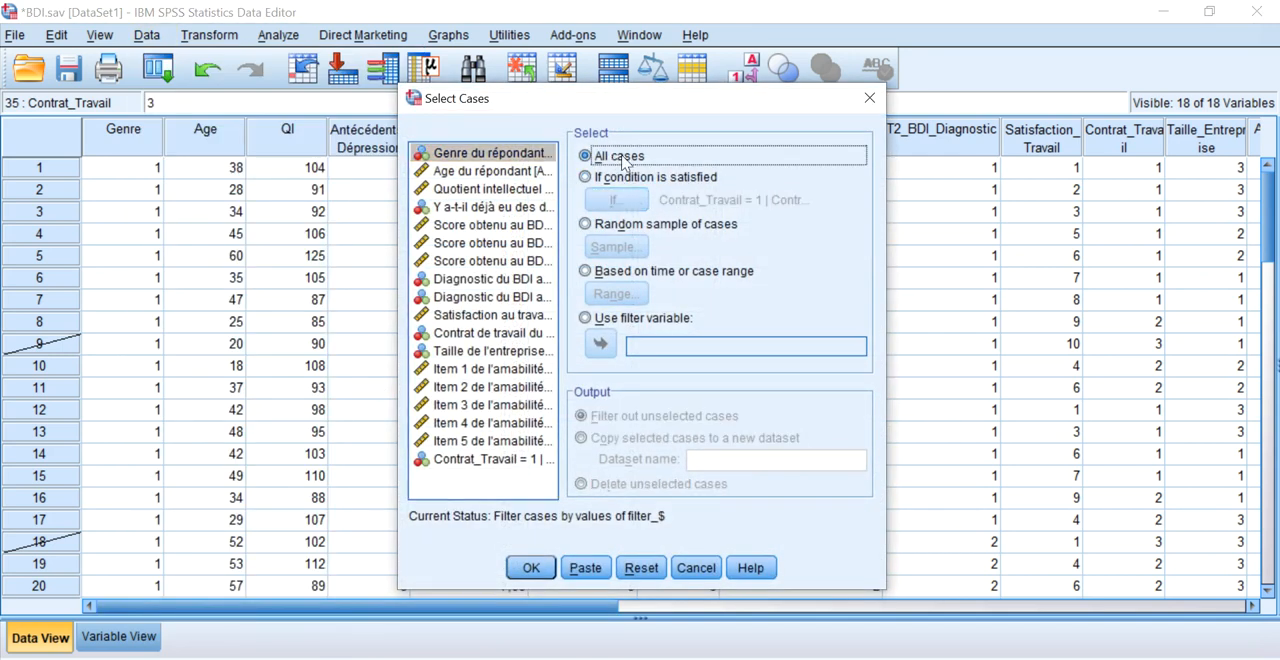
{"action": "left_click", "coordinate": [531, 568]}
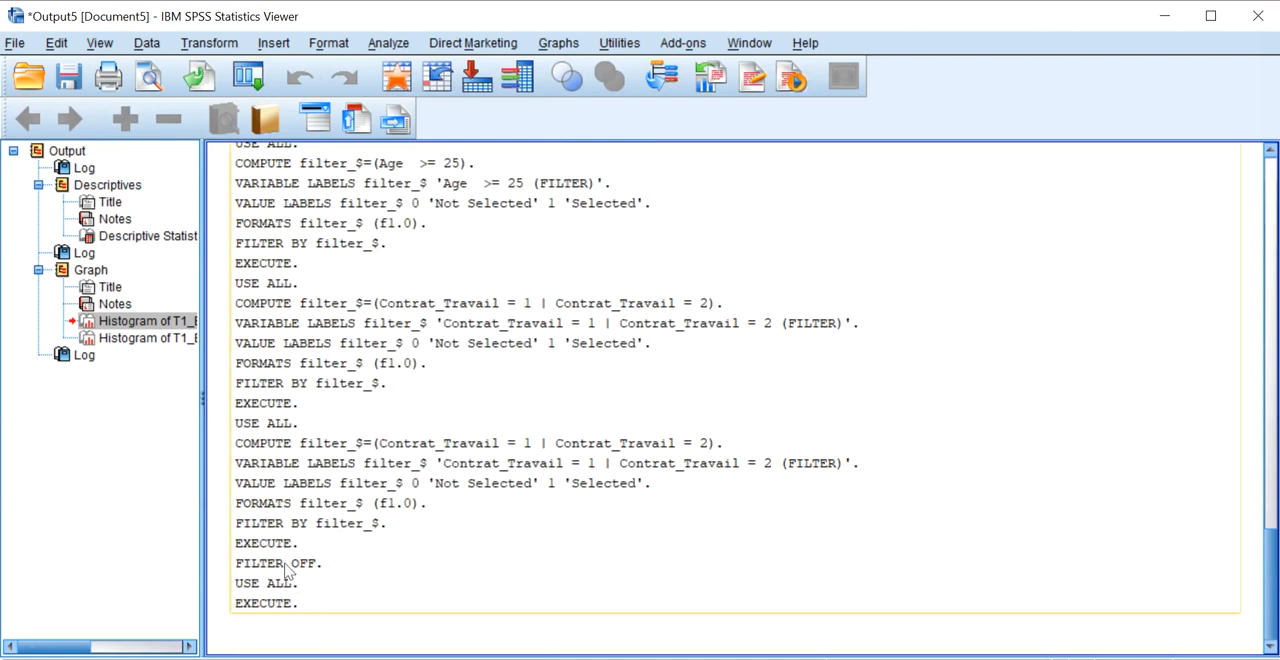
{"action": "left_click", "coordinate": [272, 659]}
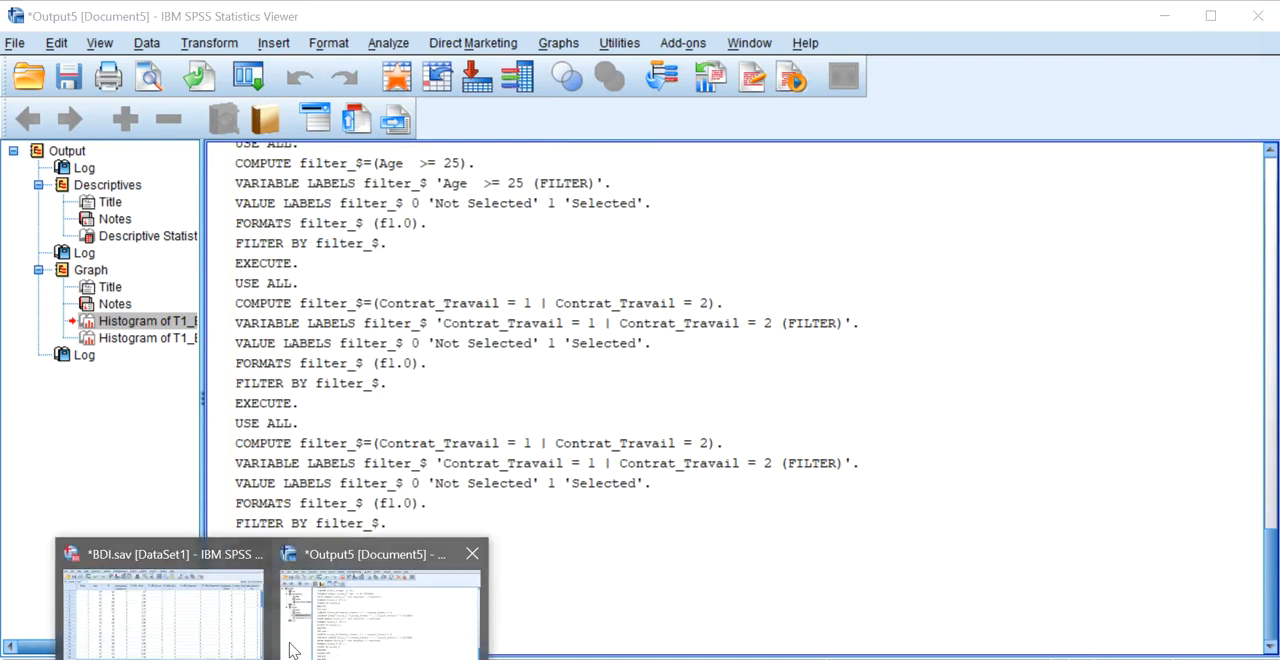
{"action": "left_click", "coordinate": [240, 640]}
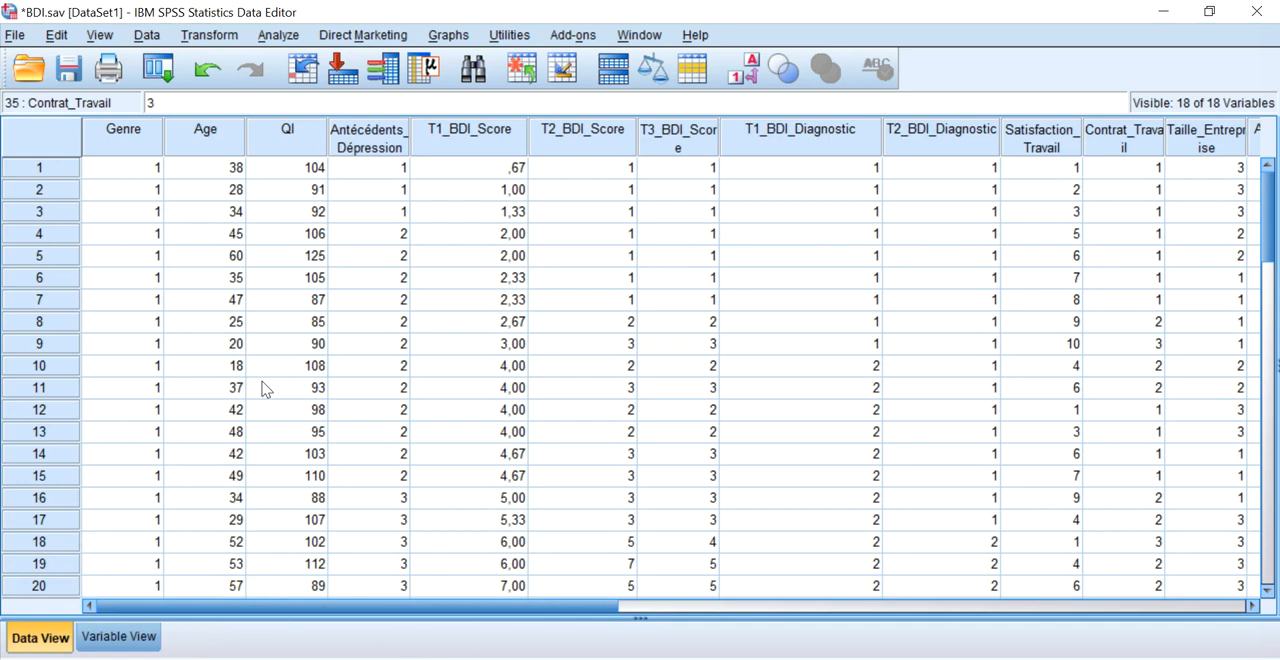
Start computing a new variable with RC_Age as the target variable.
{"action": "left_click", "coordinate": [155, 40]}
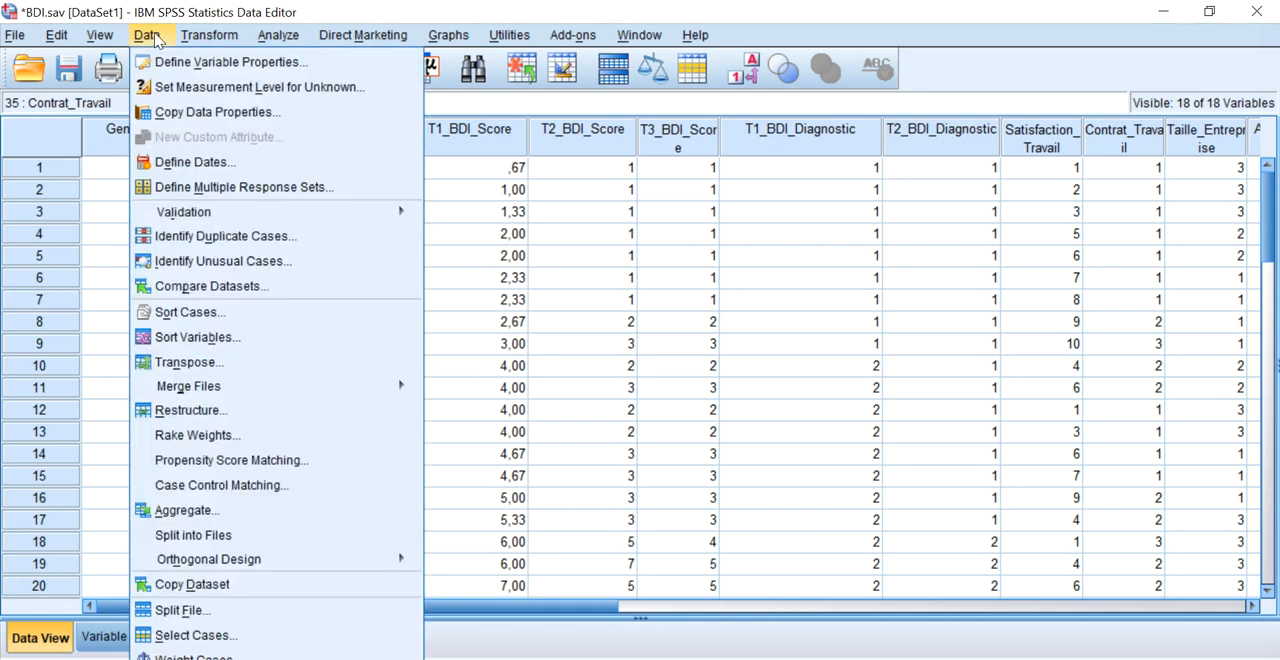
{"action": "mouse_move", "coordinate": [191, 38]}
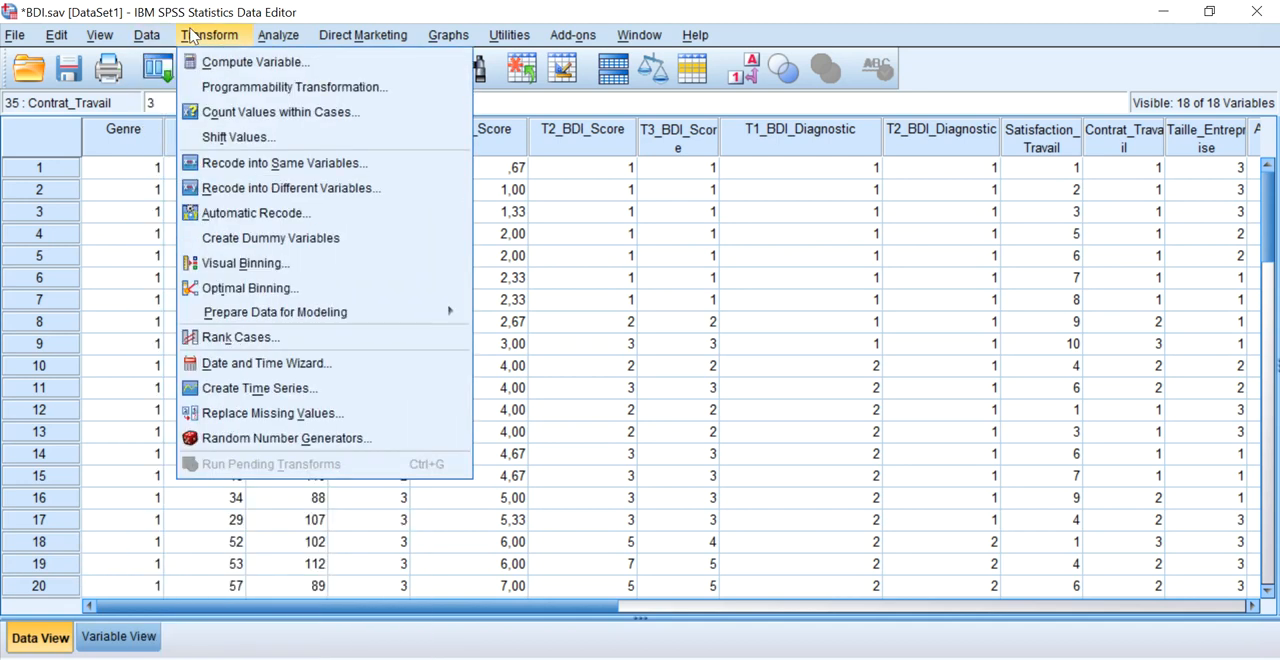
{"action": "left_click", "coordinate": [222, 66]}
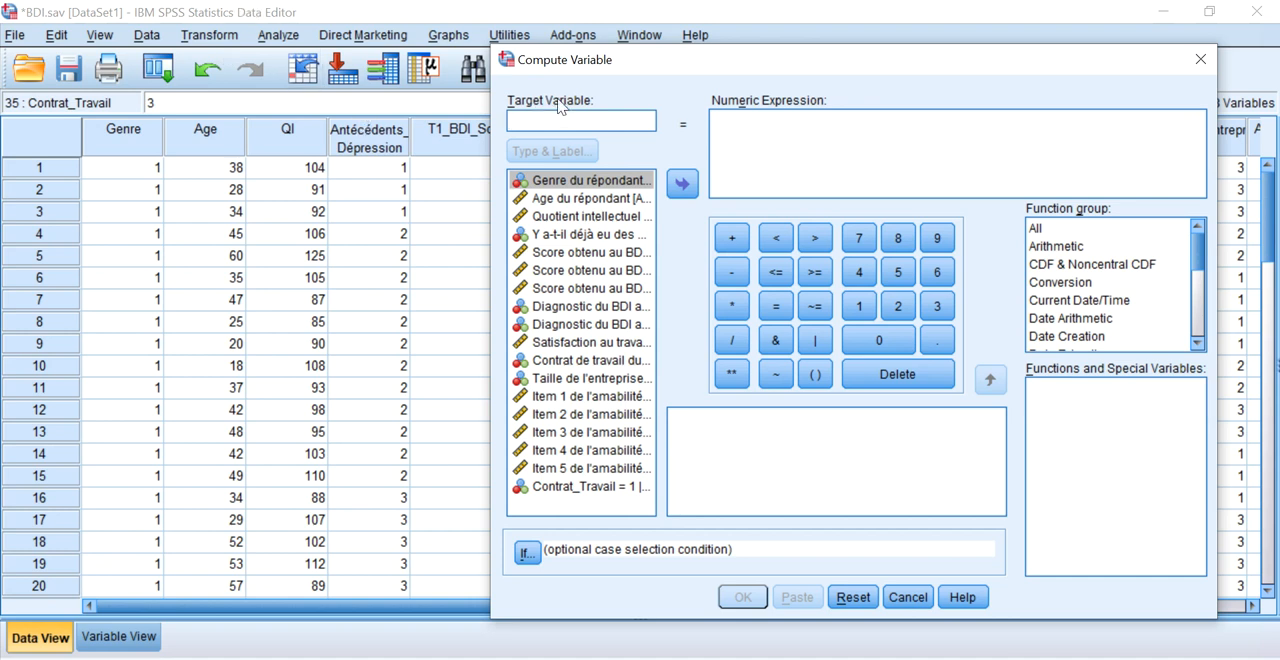
{"action": "type", "text": "L"}
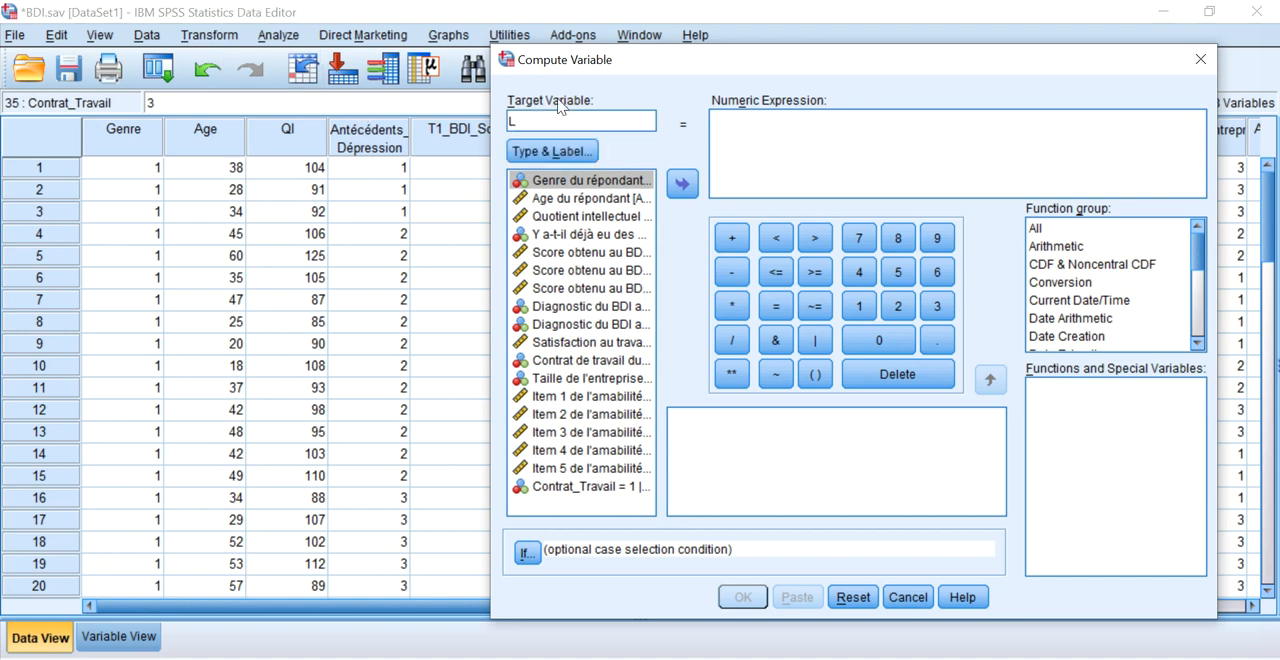
{"action": "key", "text": "BackSpace"}
{"action": "type", "text": "RC_Age"}
Define the numeric expression as SQRT(Age) from the full function list and run the computation.
{"action": "left_click", "coordinate": [1040, 228]}
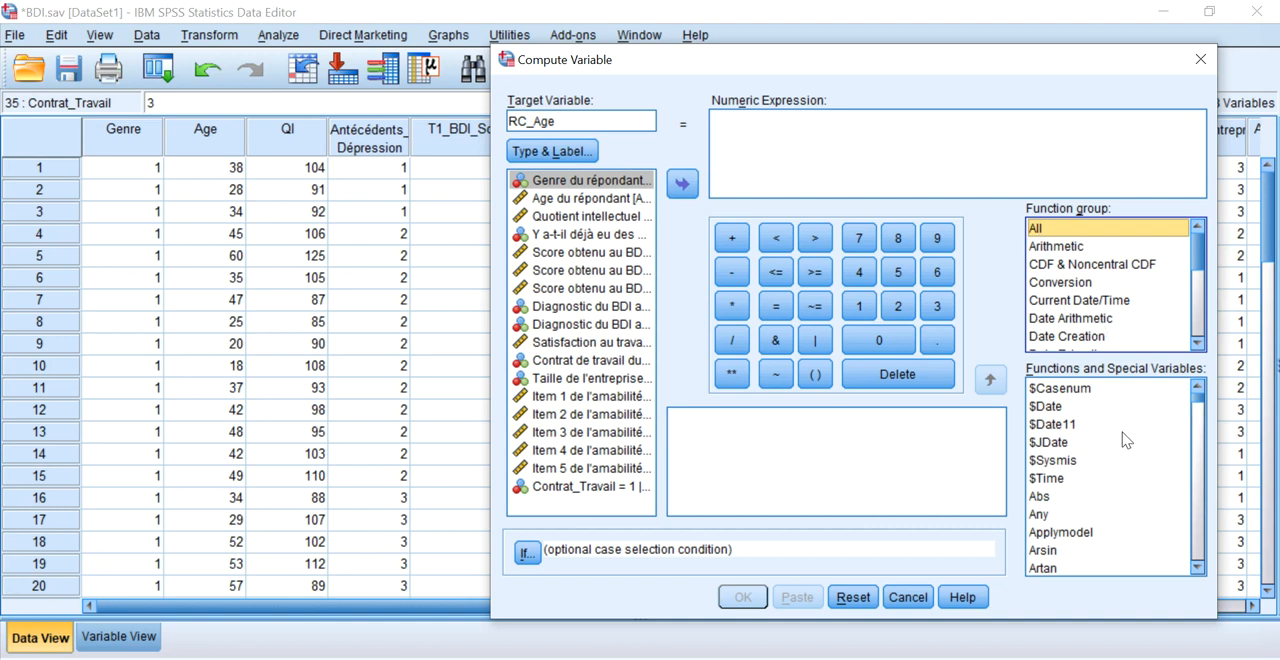
{"action": "scroll", "coordinate": [1130, 440], "scroll_direction": "down", "scroll_amount": 8}
{"action": "scroll", "coordinate": [1140, 442], "scroll_direction": "down", "scroll_amount": 14}
{"action": "scroll", "coordinate": [1140, 446], "scroll_direction": "down", "scroll_amount": 20}
{"action": "scroll", "coordinate": [1133, 452], "scroll_direction": "down", "scroll_amount": 12}
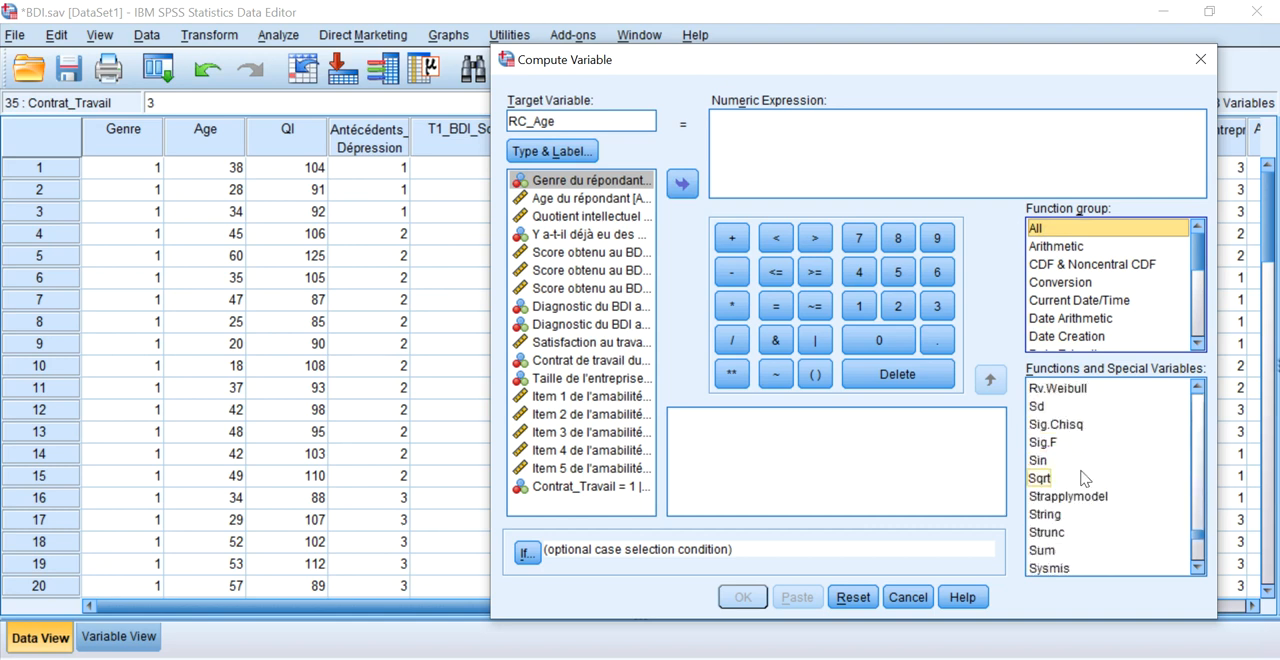
{"action": "double_click", "coordinate": [1045, 479]}
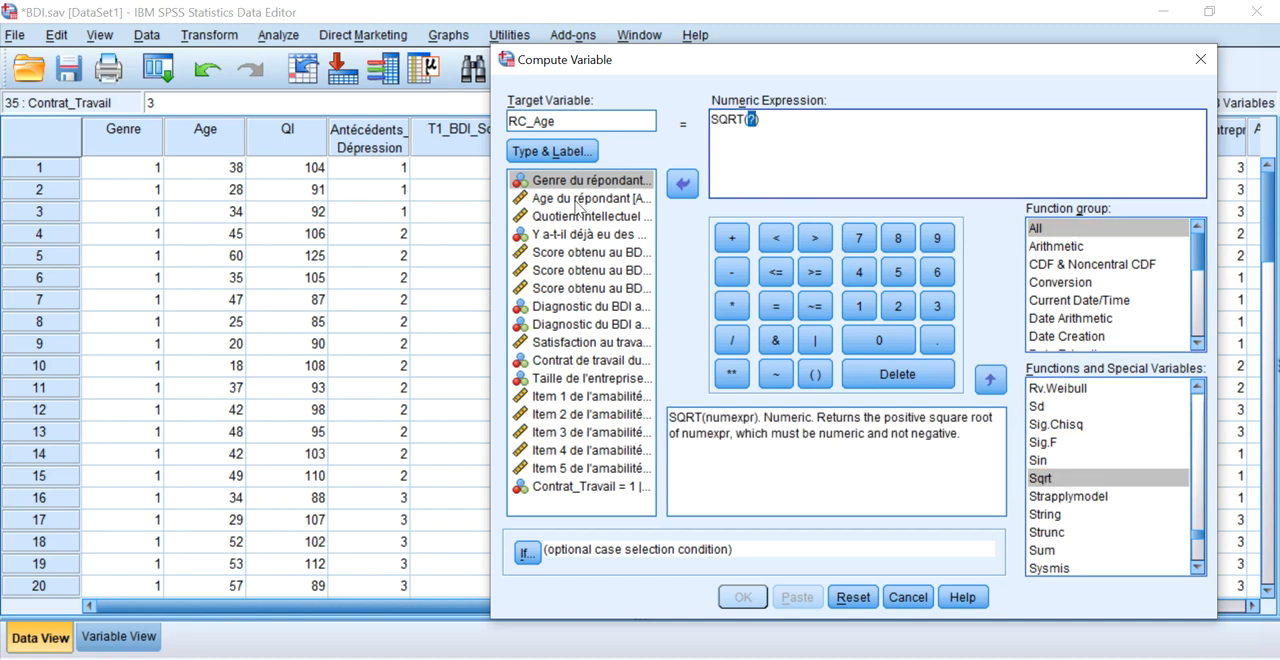
{"action": "left_click", "coordinate": [577, 200]}
{"action": "double_click", "coordinate": [577, 200]}
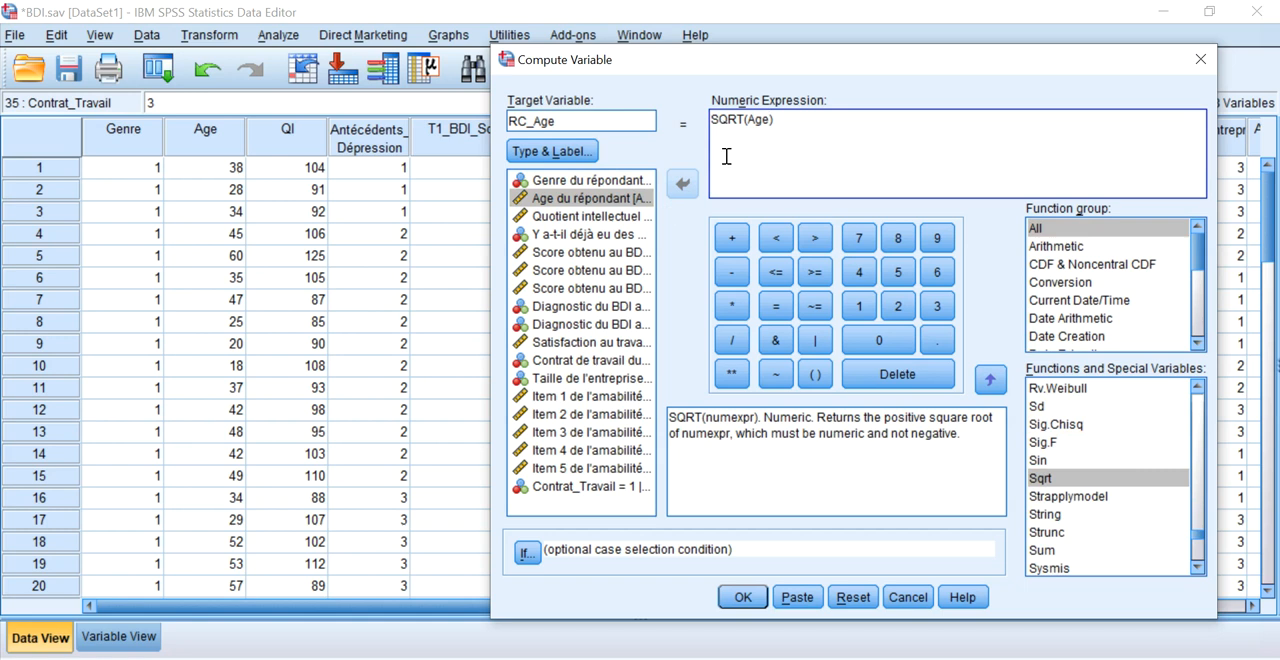
{"action": "left_click", "coordinate": [750, 600]}
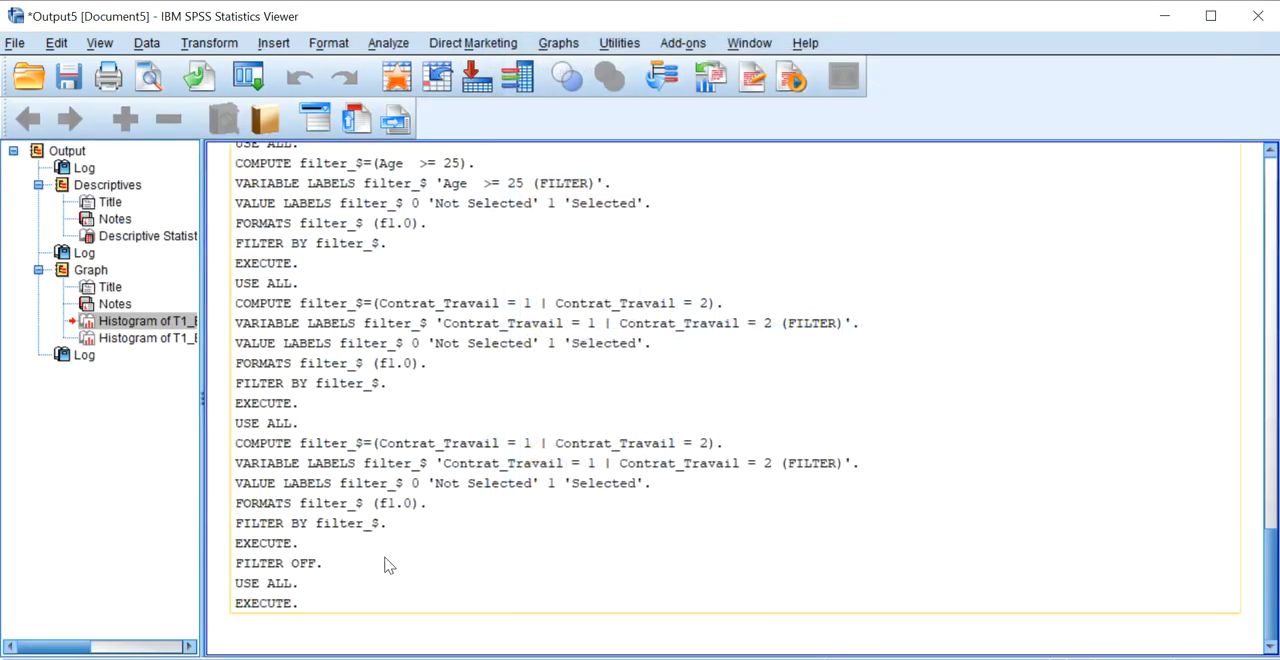
Move the RC_Age variable directly below Age in the BDI.sav variable definitions.
{"action": "mouse_move", "coordinate": [271, 659]}
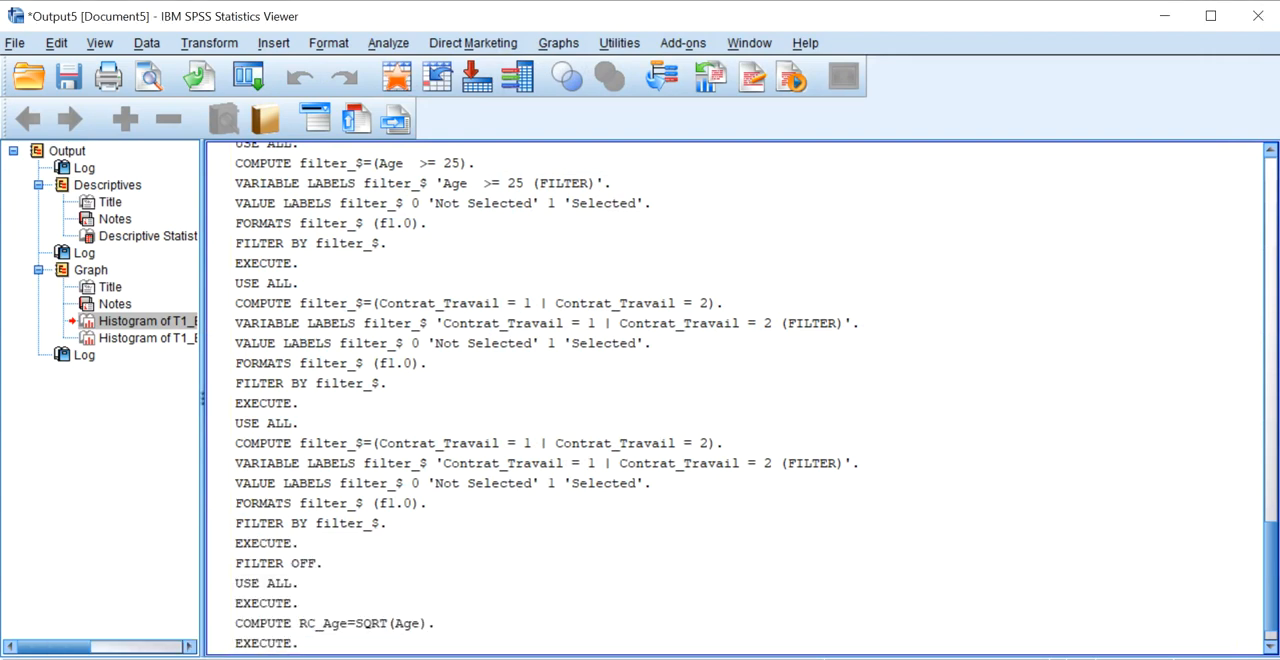
{"action": "left_click", "coordinate": [132, 620]}
{"action": "left_click", "coordinate": [130, 630]}
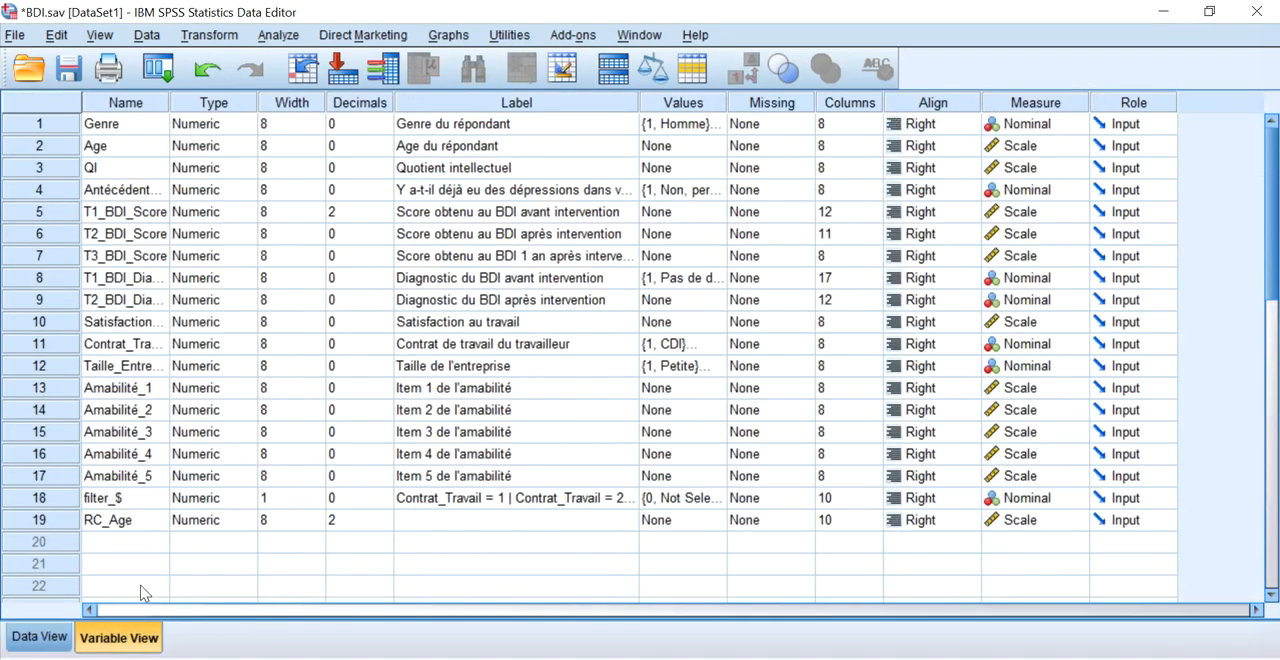
{"action": "left_click", "coordinate": [118, 520]}
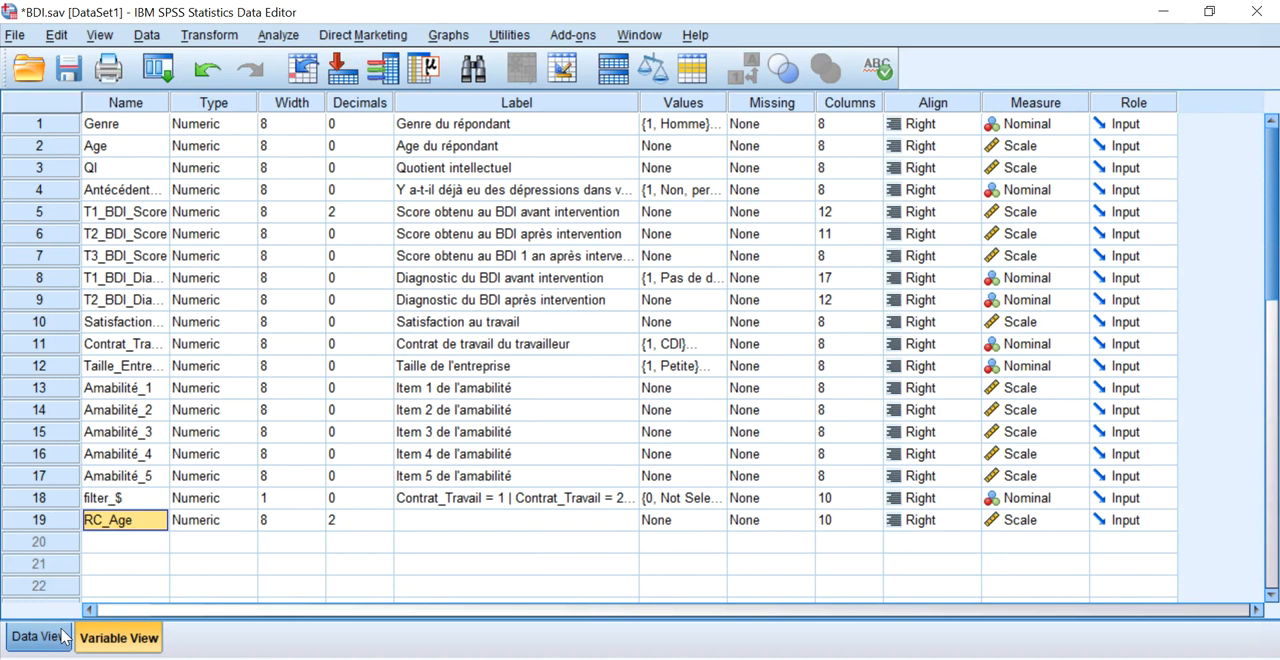
{"action": "left_click_drag", "start_coordinate": [107, 522], "coordinate": [132, 167]}
{"action": "left_click", "coordinate": [98, 524]}
{"action": "left_click_drag", "start_coordinate": [56, 521], "coordinate": [66, 478]}
{"action": "left_click", "coordinate": [86, 521]}
{"action": "left_click", "coordinate": [46, 521]}
{"action": "left_click_drag", "start_coordinate": [46, 521], "coordinate": [64, 166]}
Compare the first case's Age and RC_Age values in the data.
{"action": "left_click", "coordinate": [40, 637]}
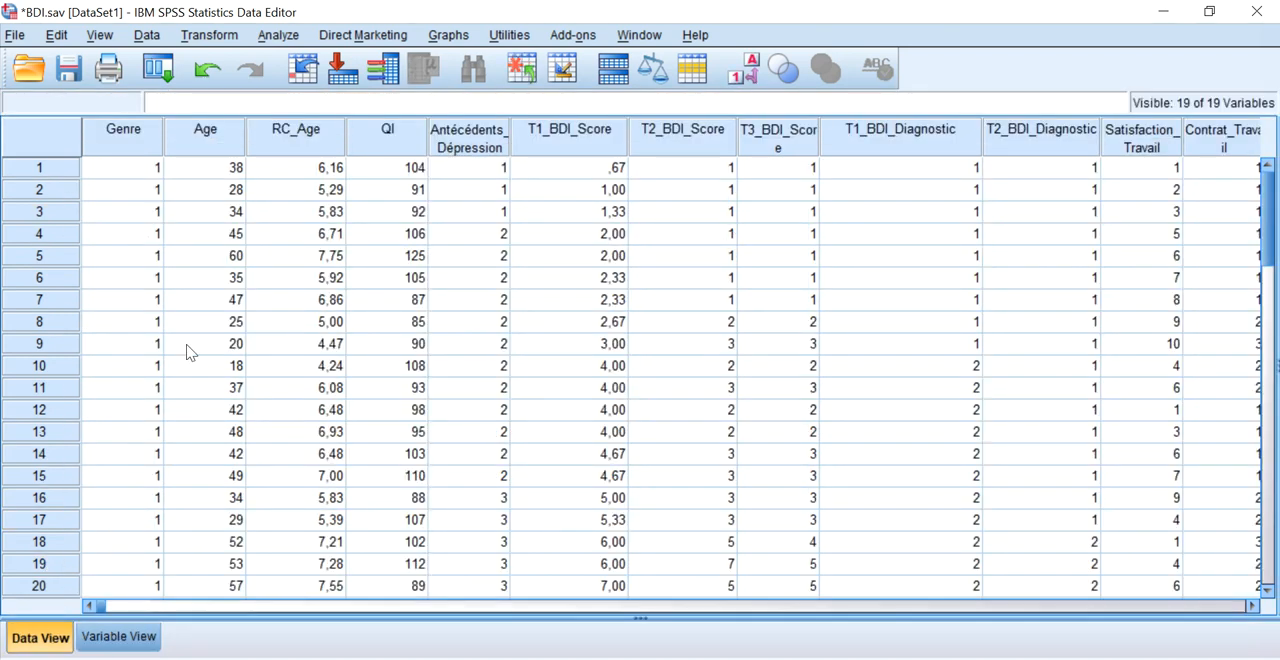
{"action": "left_click", "coordinate": [218, 176]}
{"action": "left_click", "coordinate": [282, 172]}
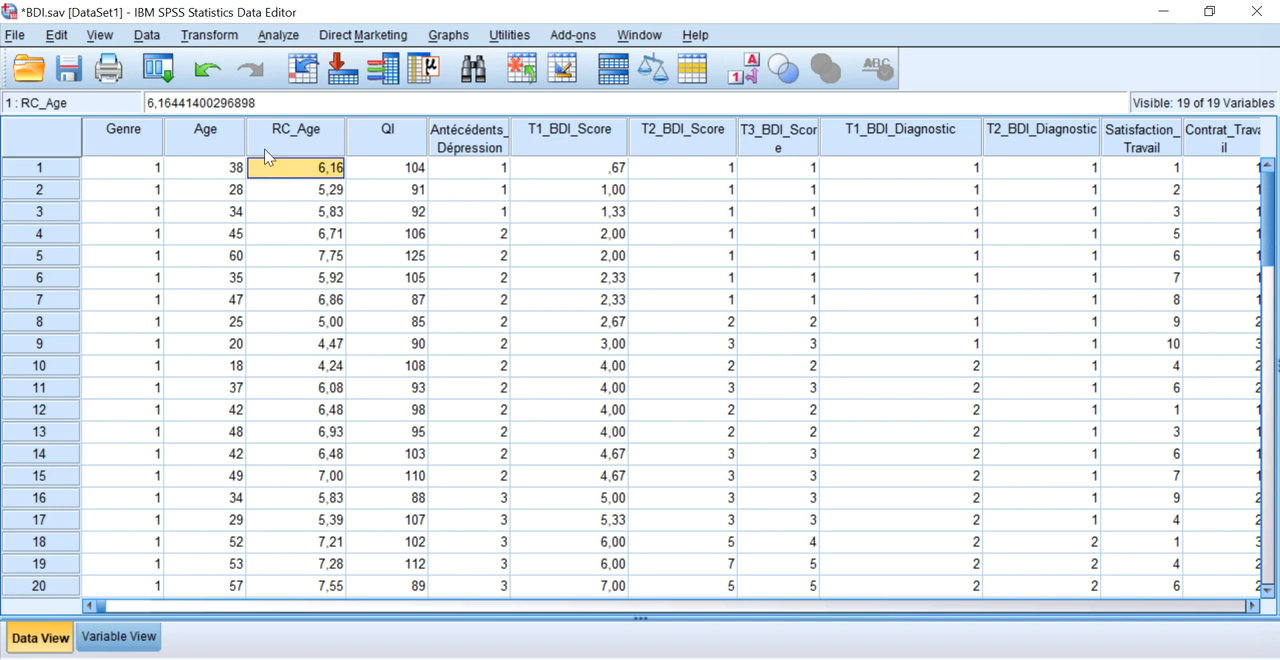
{"action": "left_click", "coordinate": [212, 181]}
{"action": "left_click", "coordinate": [266, 184]}
{"action": "left_click", "coordinate": [228, 172]}
{"action": "left_click", "coordinate": [276, 178]}
{"action": "left_click", "coordinate": [209, 35]}
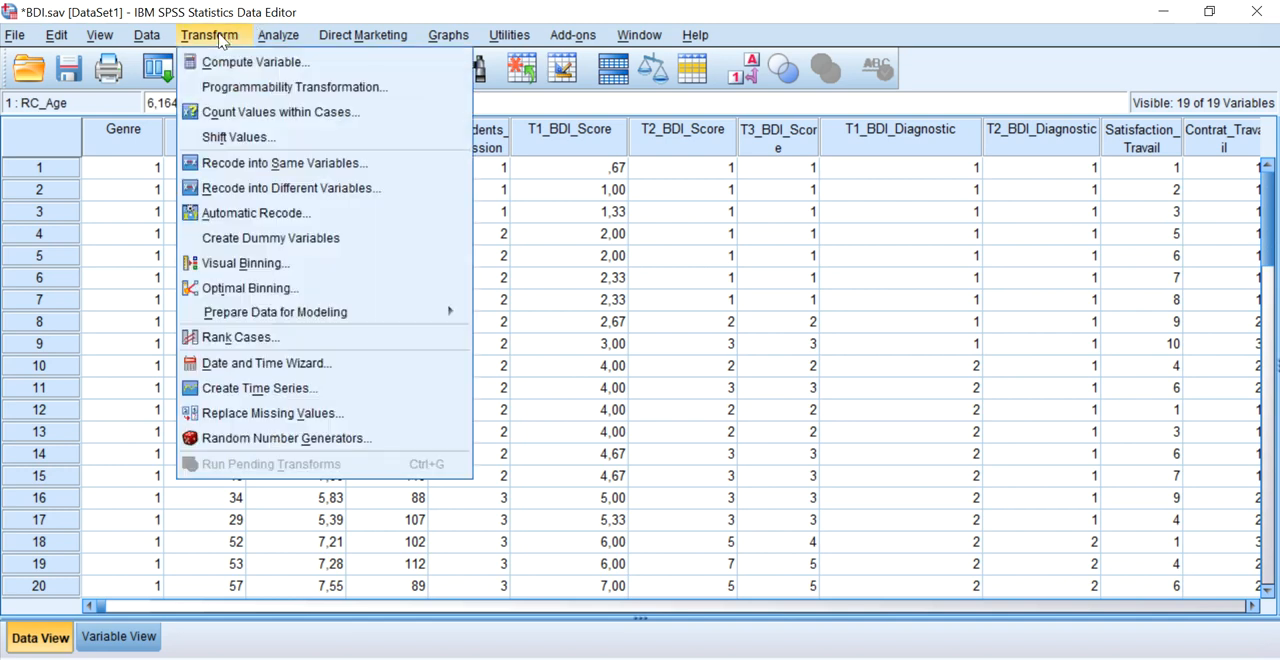
{"action": "left_click", "coordinate": [240, 58]}
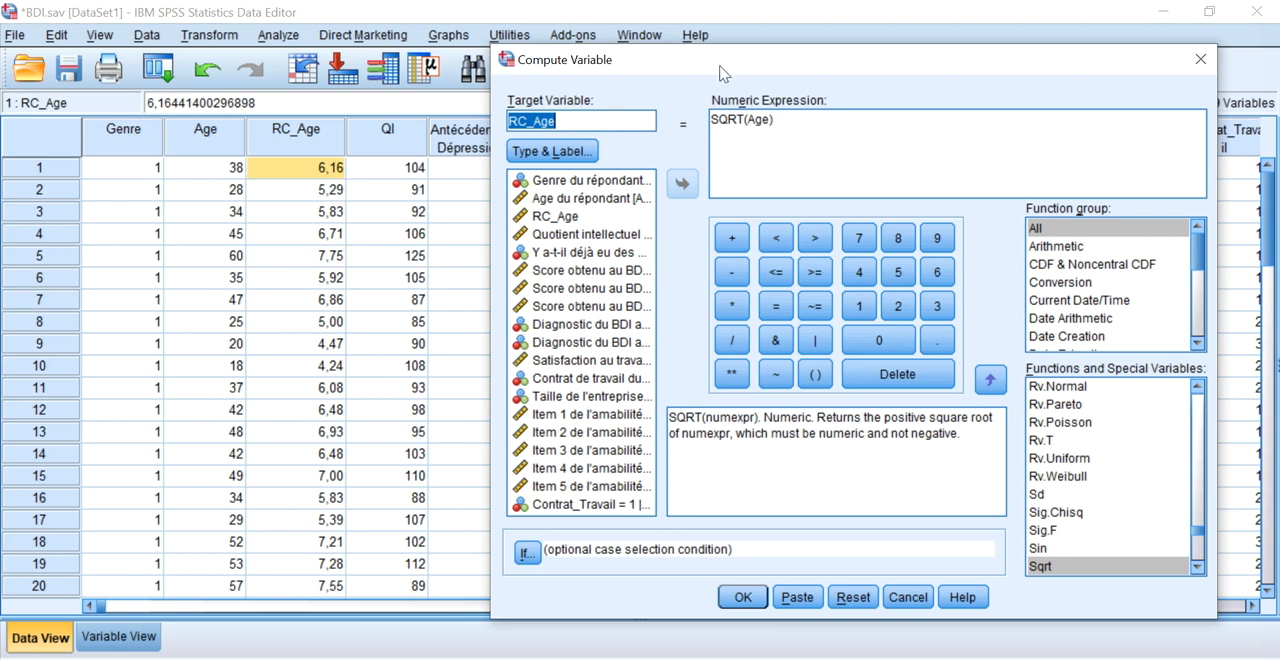
{"action": "left_click", "coordinate": [1199, 63]}
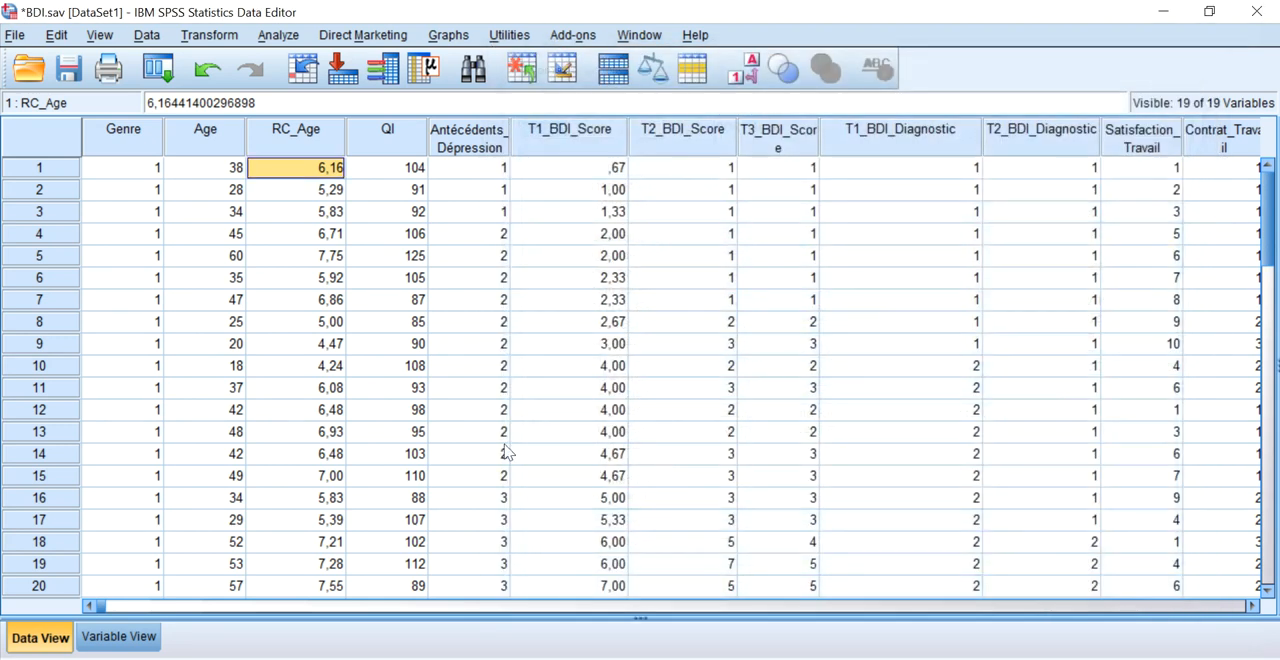
Examine the labels of the five items Amabilité_1 to Amabilité_5 in the variable definitions.
{"action": "left_click", "coordinate": [115, 636]}
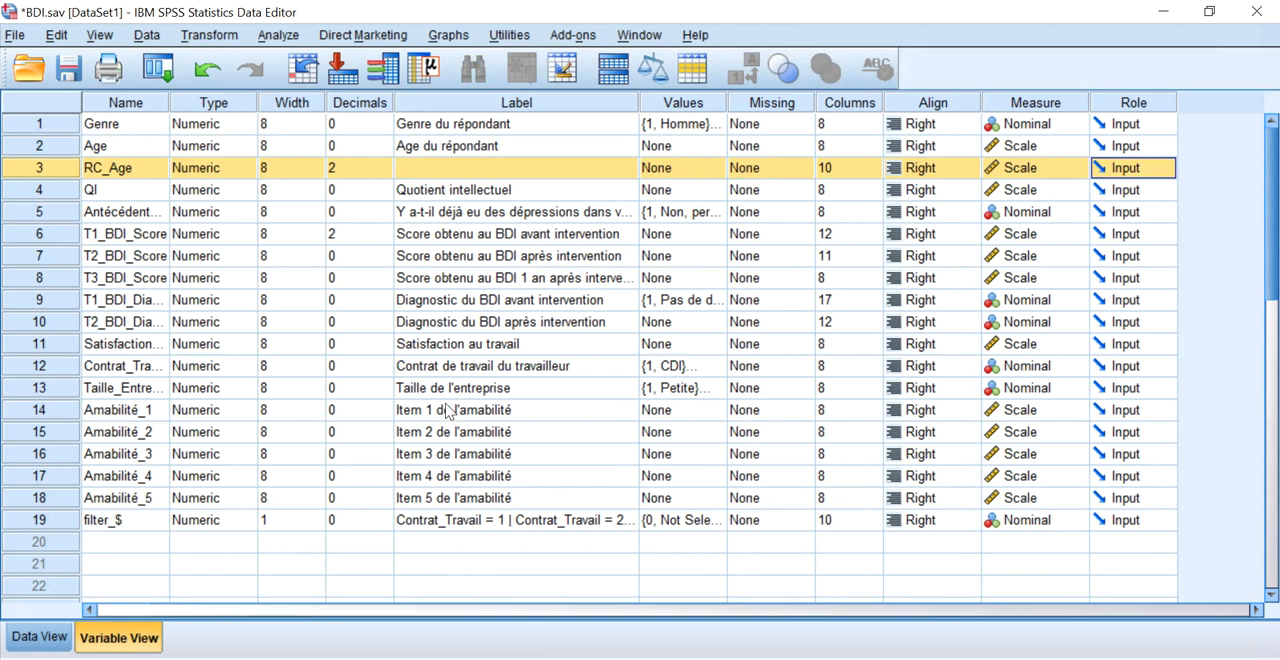
{"action": "left_click_drag", "start_coordinate": [450, 410], "coordinate": [437, 503]}
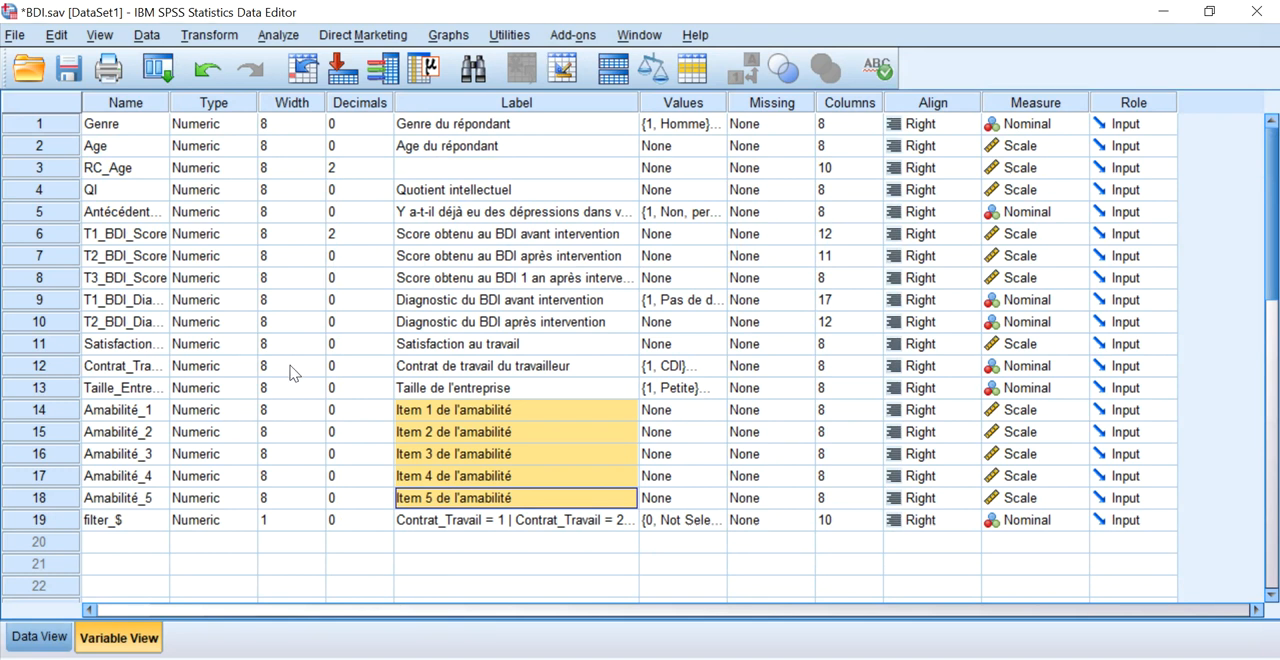
{"action": "left_click", "coordinate": [442, 413]}
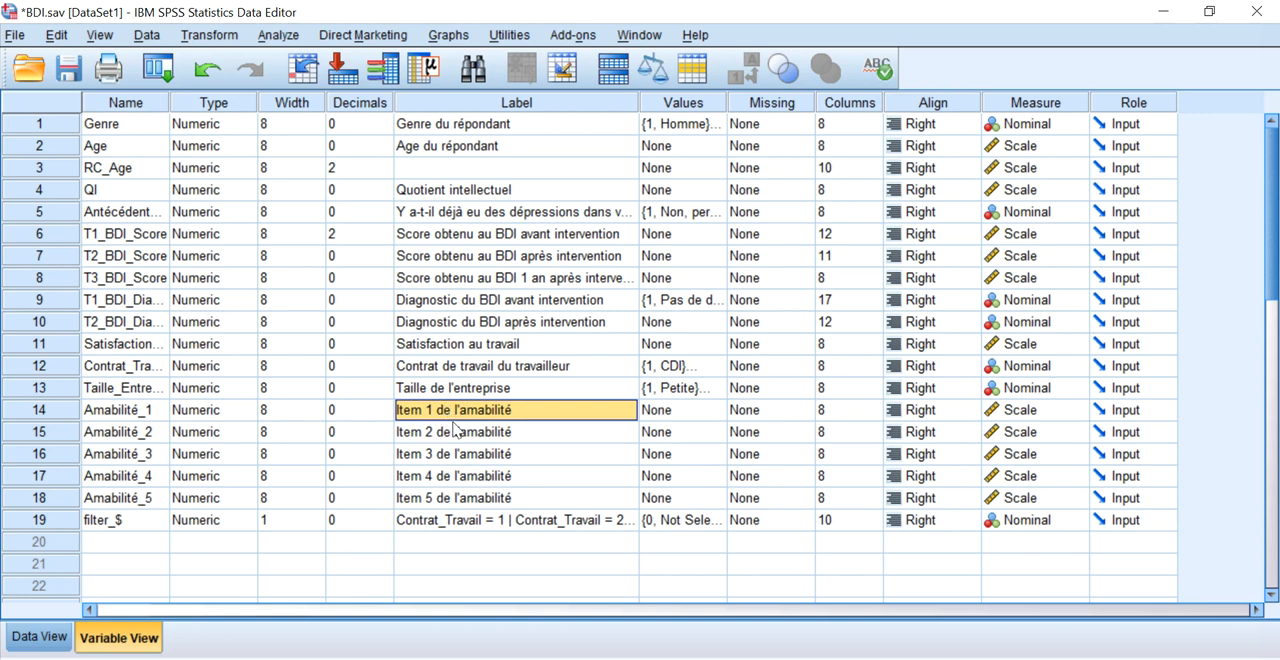
{"action": "left_click", "coordinate": [459, 438]}
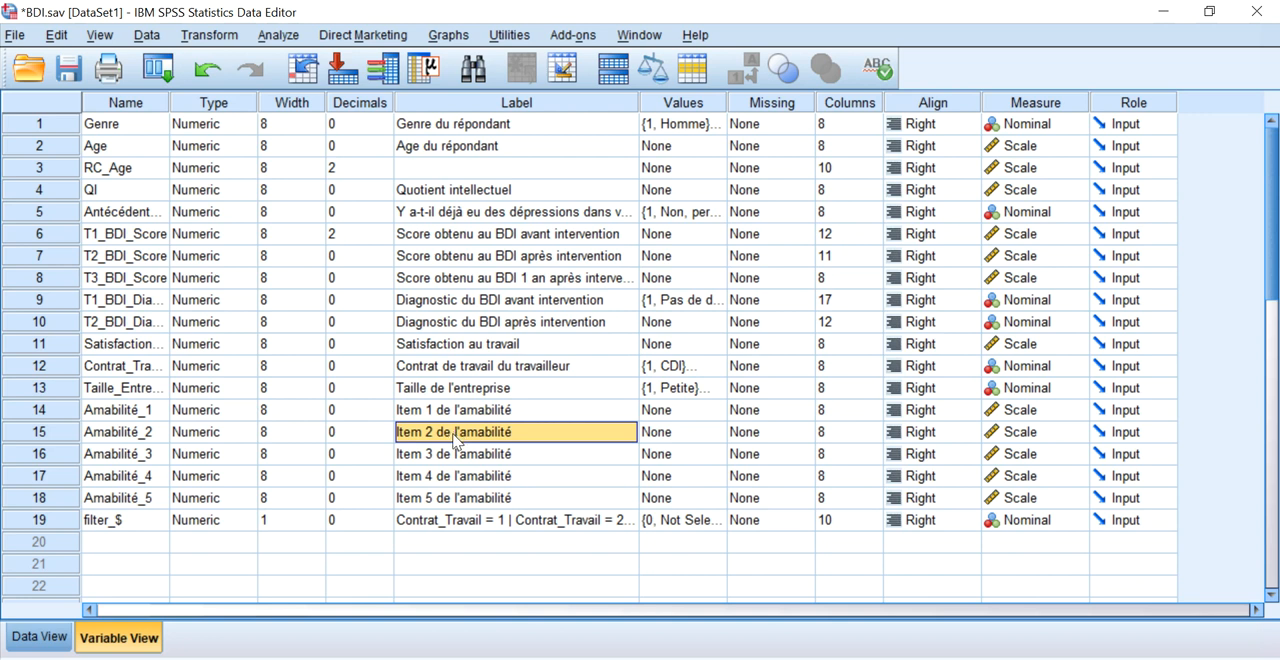
{"action": "left_click", "coordinate": [455, 416]}
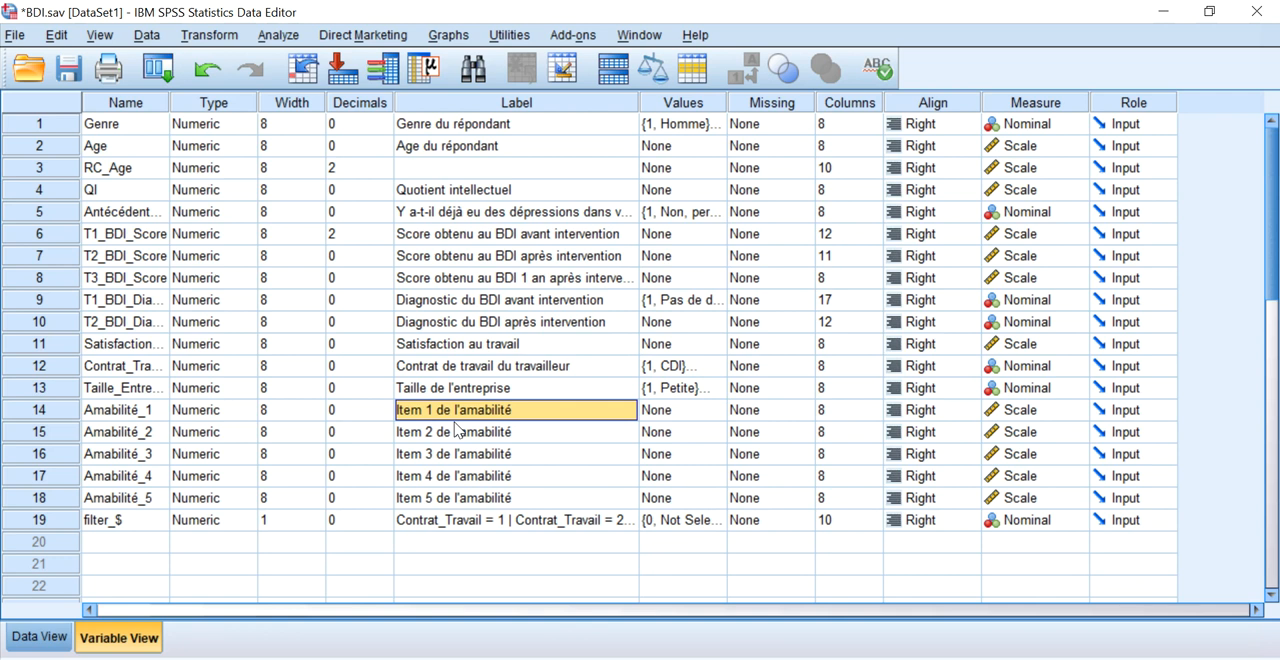
{"action": "left_click_drag", "start_coordinate": [445, 420], "coordinate": [449, 500]}
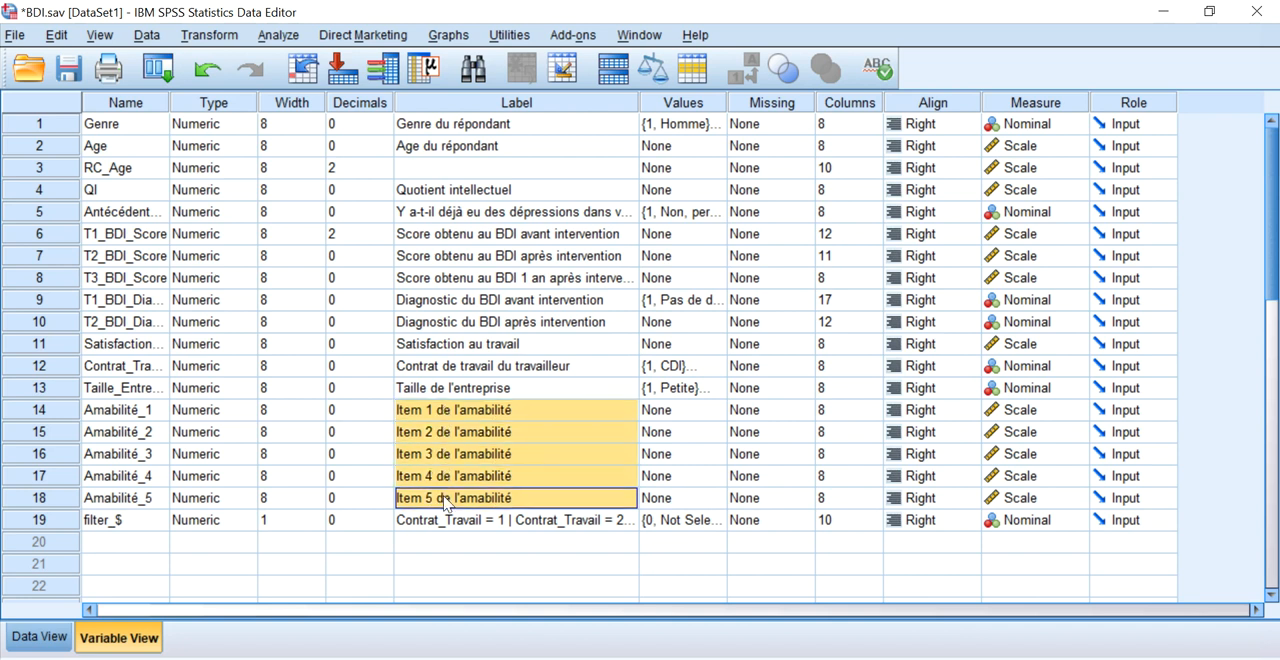
{"action": "left_click", "coordinate": [450, 485]}
{"action": "left_click", "coordinate": [447, 423]}
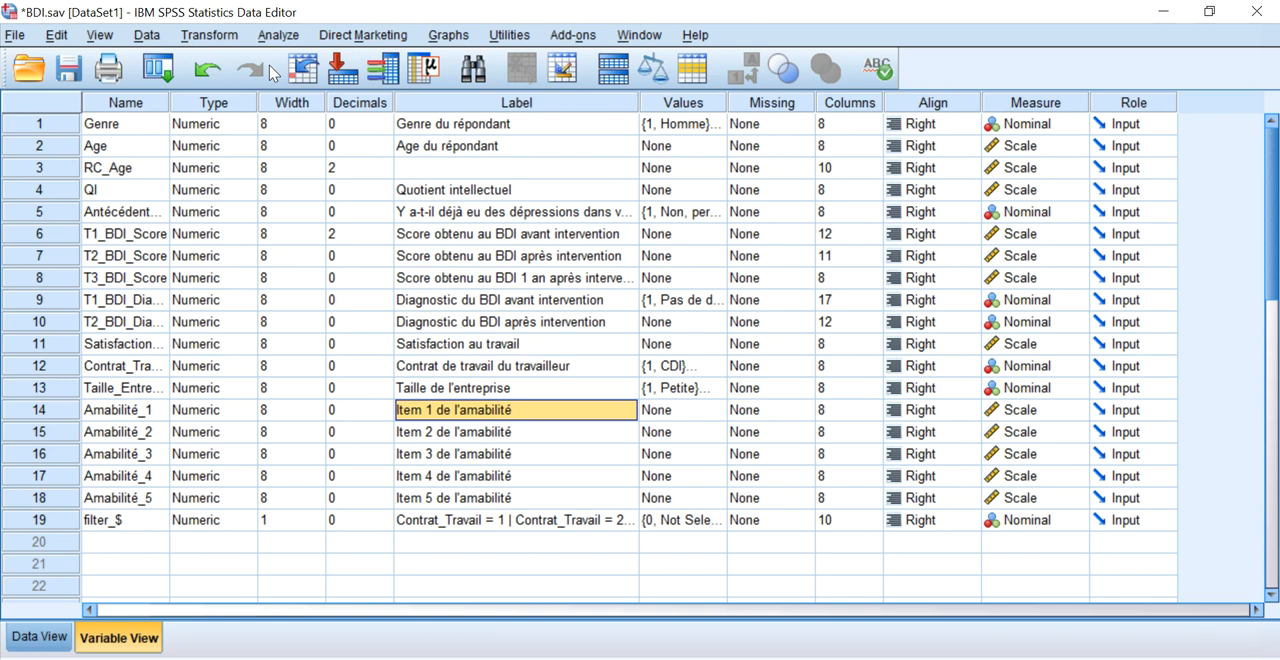
Start a new variable computation with Mean_Amabilité as the target variable and clear the existing numeric expression.
{"action": "left_click", "coordinate": [209, 35]}
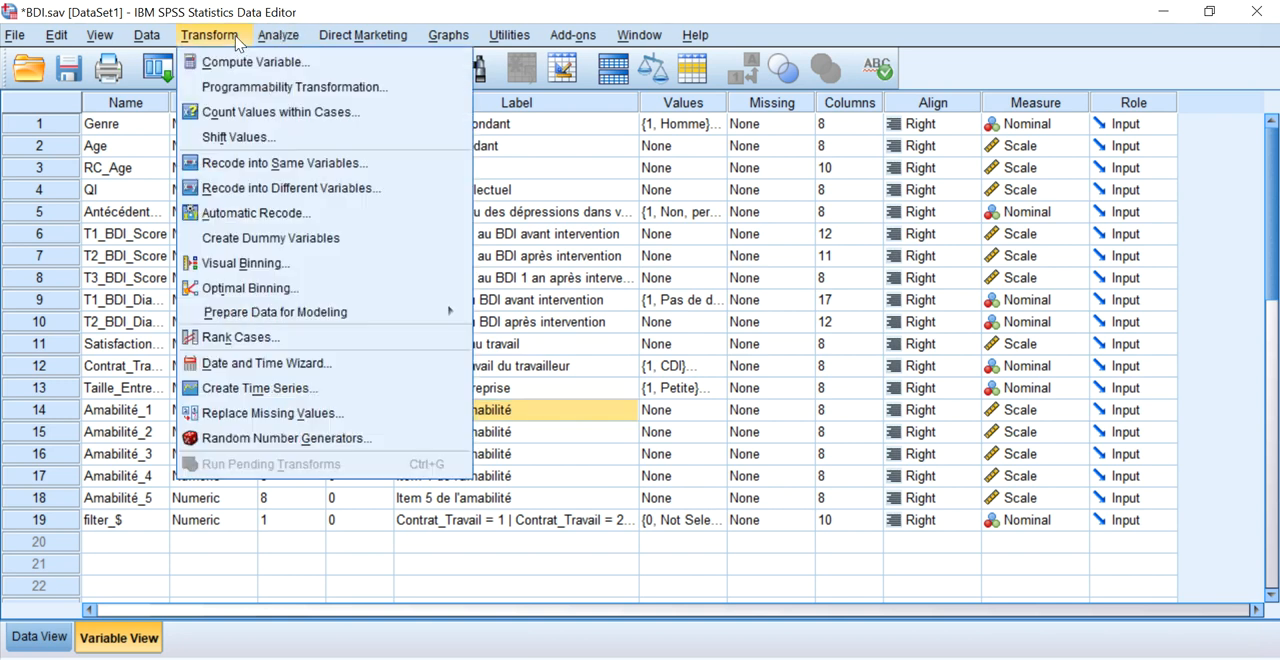
{"action": "left_click", "coordinate": [238, 61]}
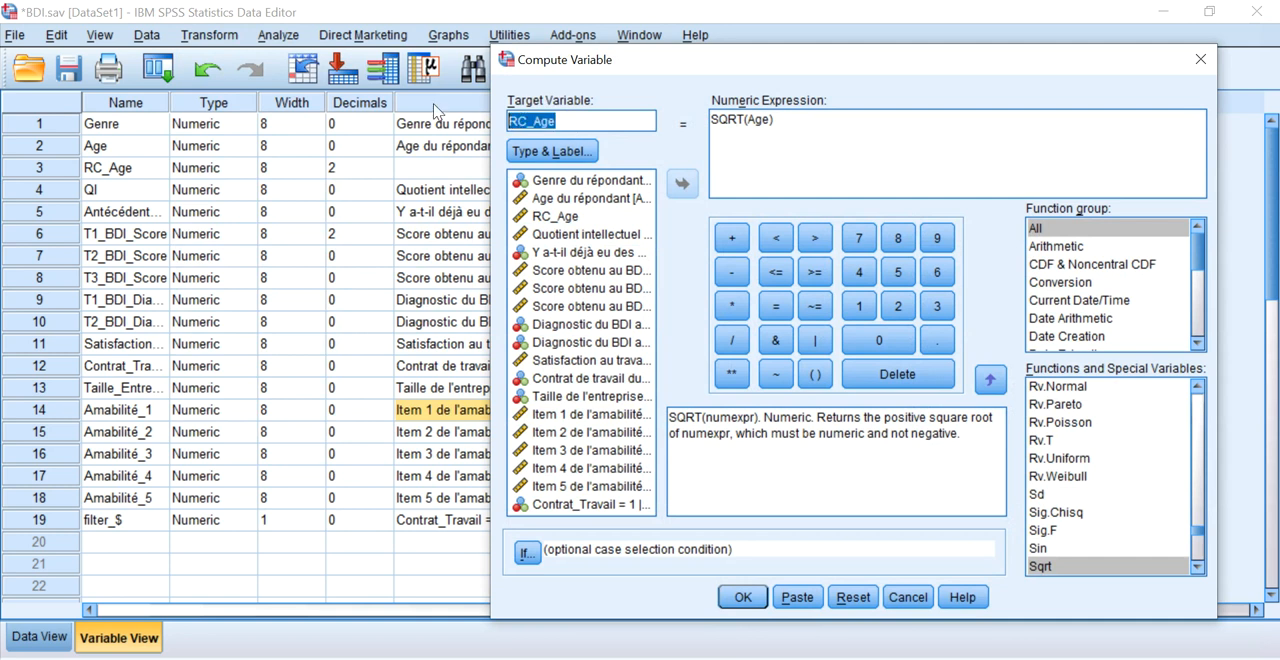
{"action": "type", "text": "MEAN"}
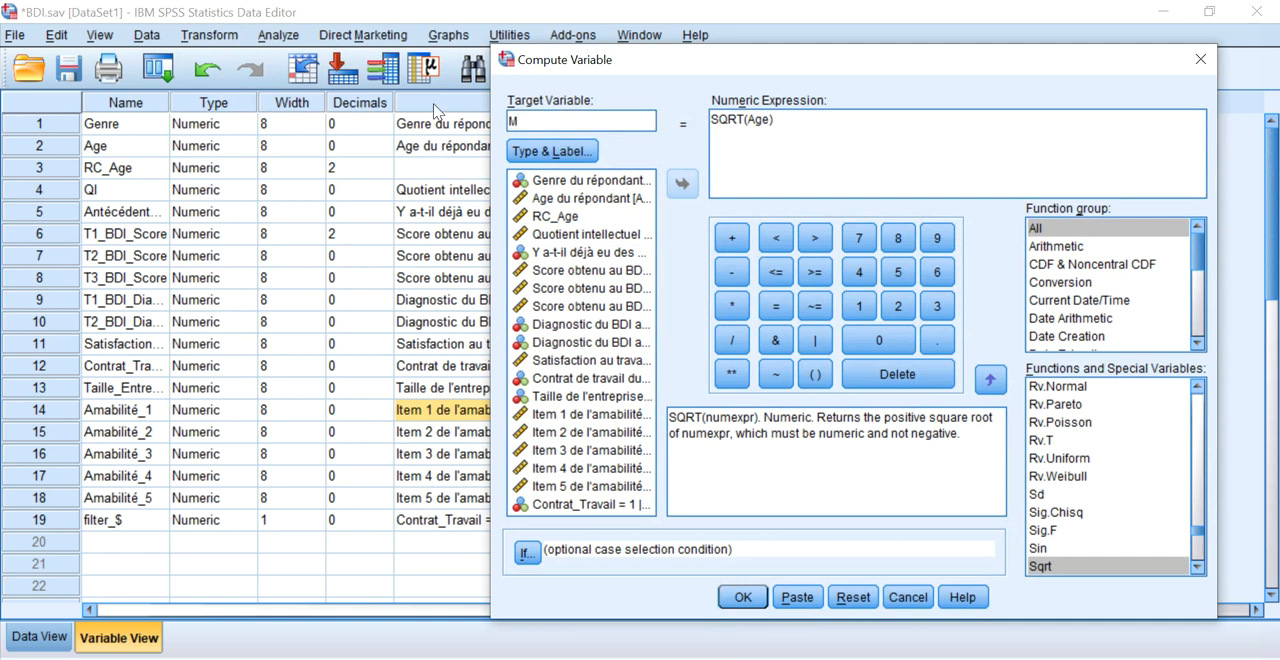
{"action": "key", "text": "BackSpace"}
{"action": "type", "text": "ean_Amaba"}
{"action": "type", "text": "lité"}
{"action": "left_click_drag", "start_coordinate": [794, 126], "coordinate": [633, 125]}
{"action": "key", "text": "Delete"}
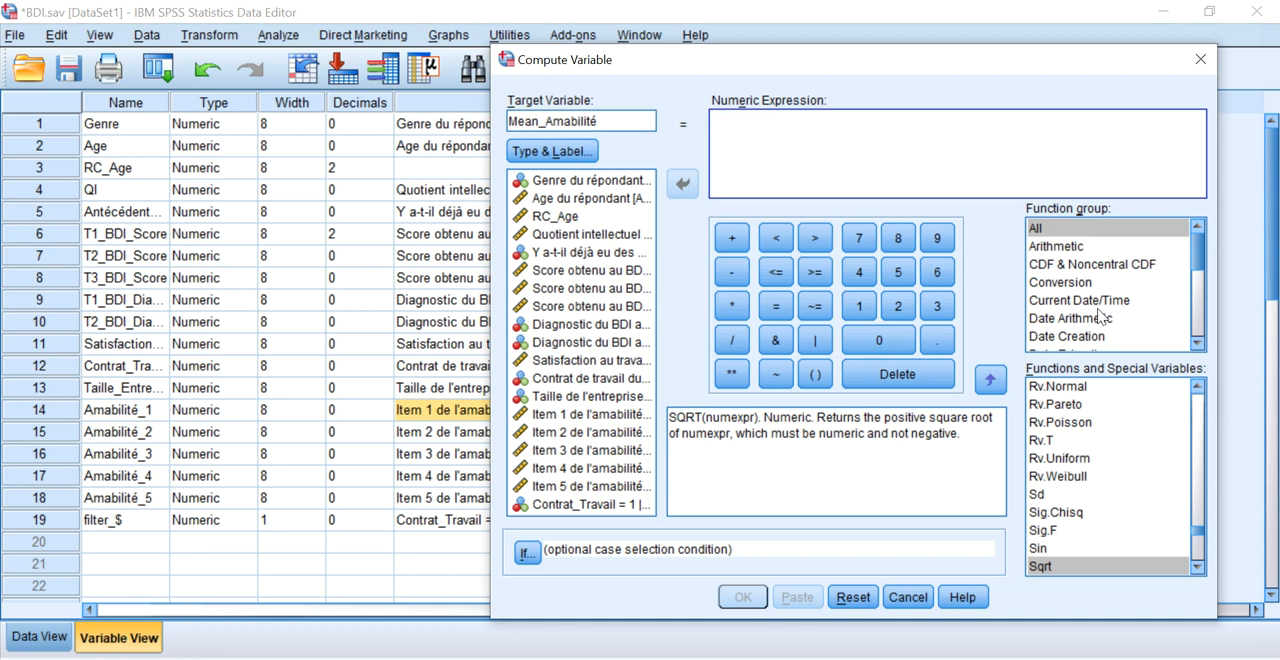
Insert the MEAN function from the full function list and remove its placeholder arguments.
{"action": "left_click", "coordinate": [1105, 447]}
{"action": "scroll", "coordinate": [1105, 447], "scroll_direction": "up", "scroll_amount": 3}
{"action": "left_click", "coordinate": [1200, 415]}
{"action": "left_click", "coordinate": [1200, 415]}
{"action": "left_click", "coordinate": [1200, 415]}
{"action": "left_click", "coordinate": [1200, 415]}
{"action": "left_click", "coordinate": [1200, 415]}
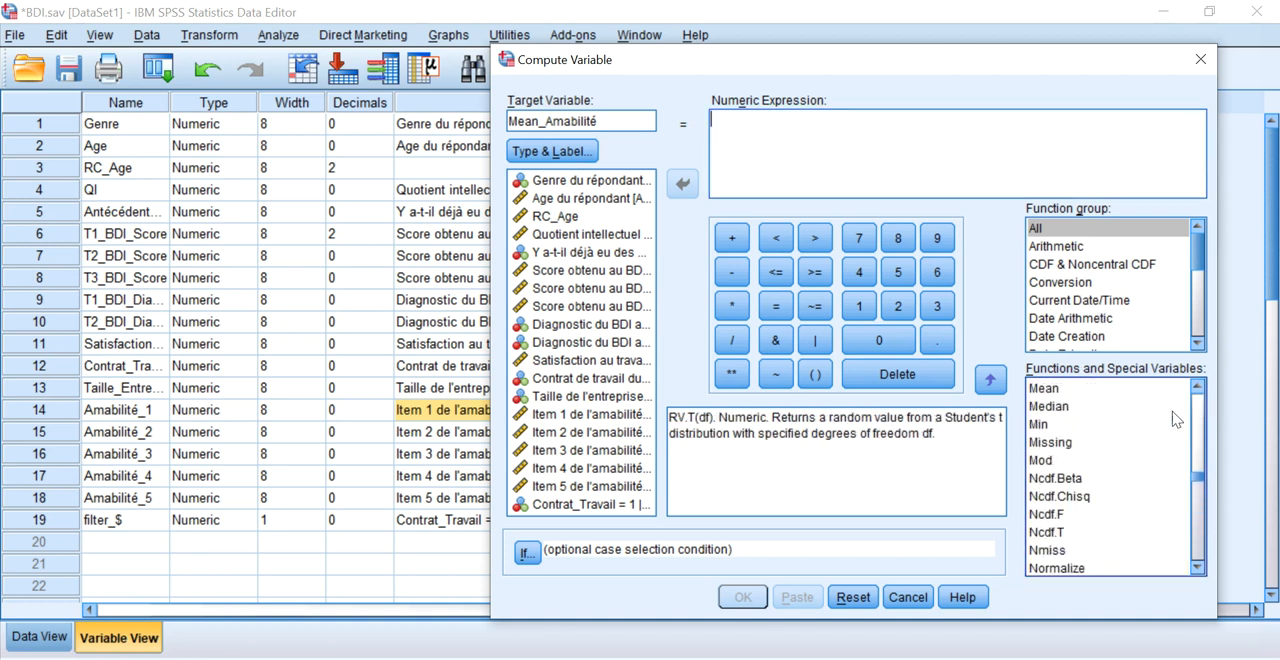
{"action": "left_click", "coordinate": [1078, 391]}
{"action": "double_click", "coordinate": [1080, 390]}
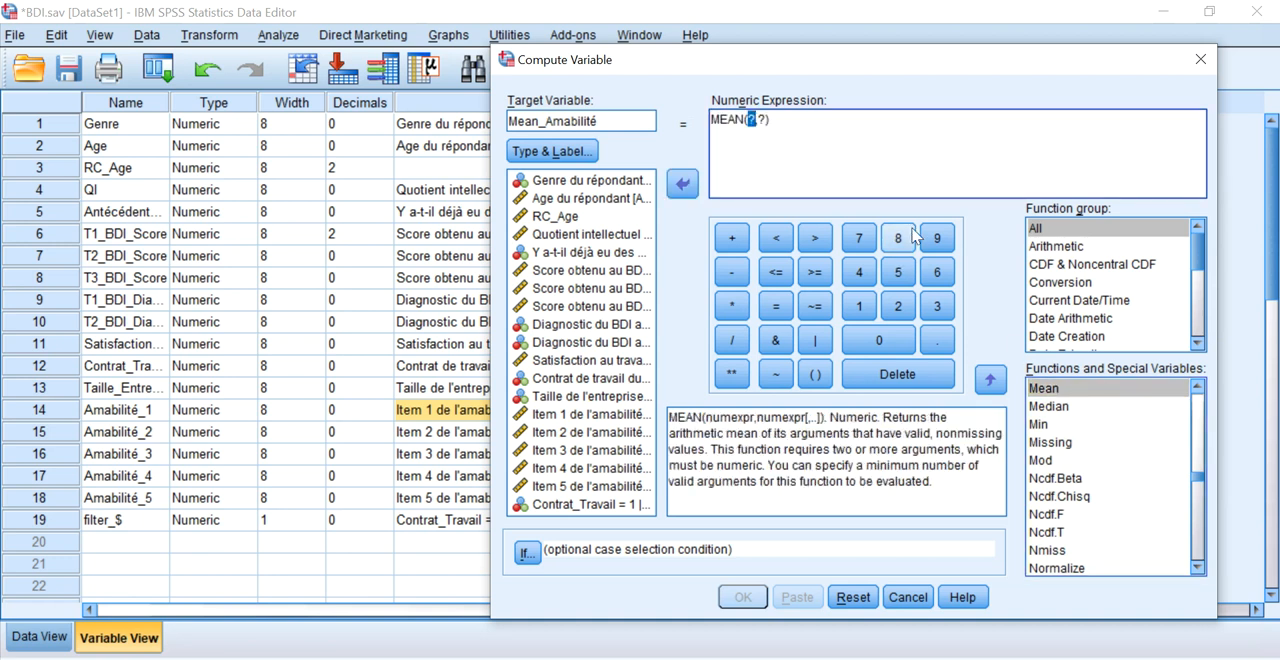
{"action": "left_click", "coordinate": [773, 120]}
{"action": "key", "text": "BackSpace"}
{"action": "key", "text": "BackSpace"}
{"action": "key", "text": "BackSpace"}
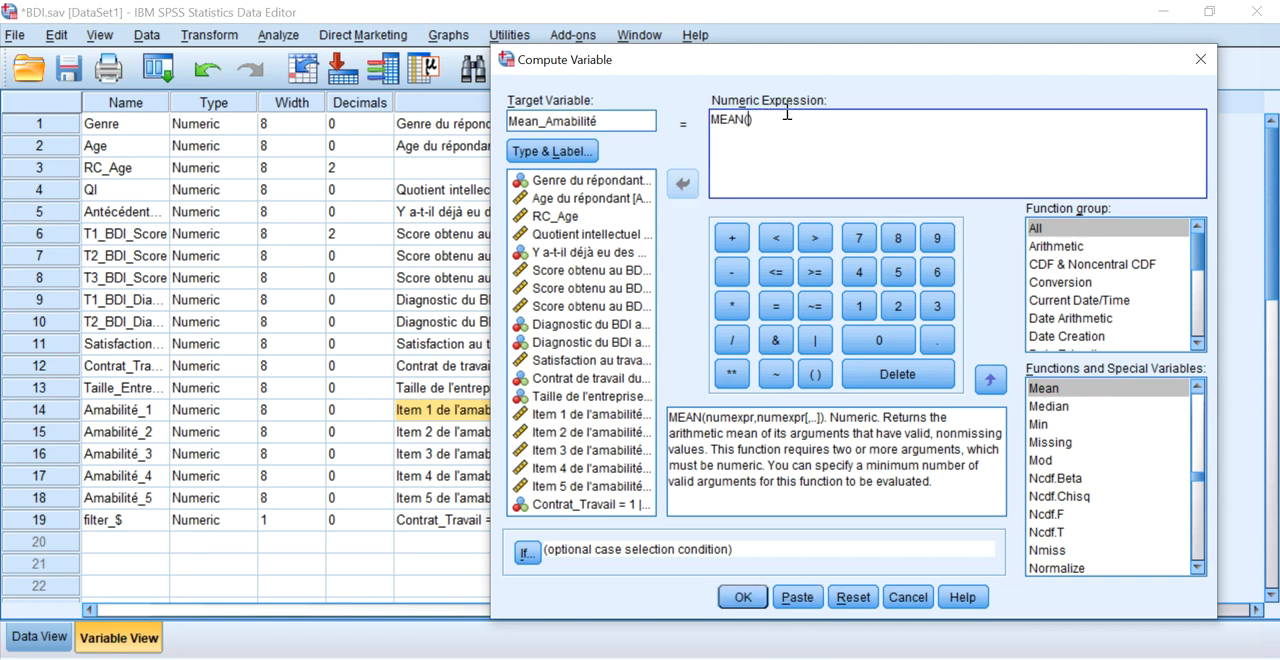
Fill MEAN with Amabilité_1 to Amabilité_5, separated by commas, and run the computation.
{"action": "double_click", "coordinate": [580, 414]}
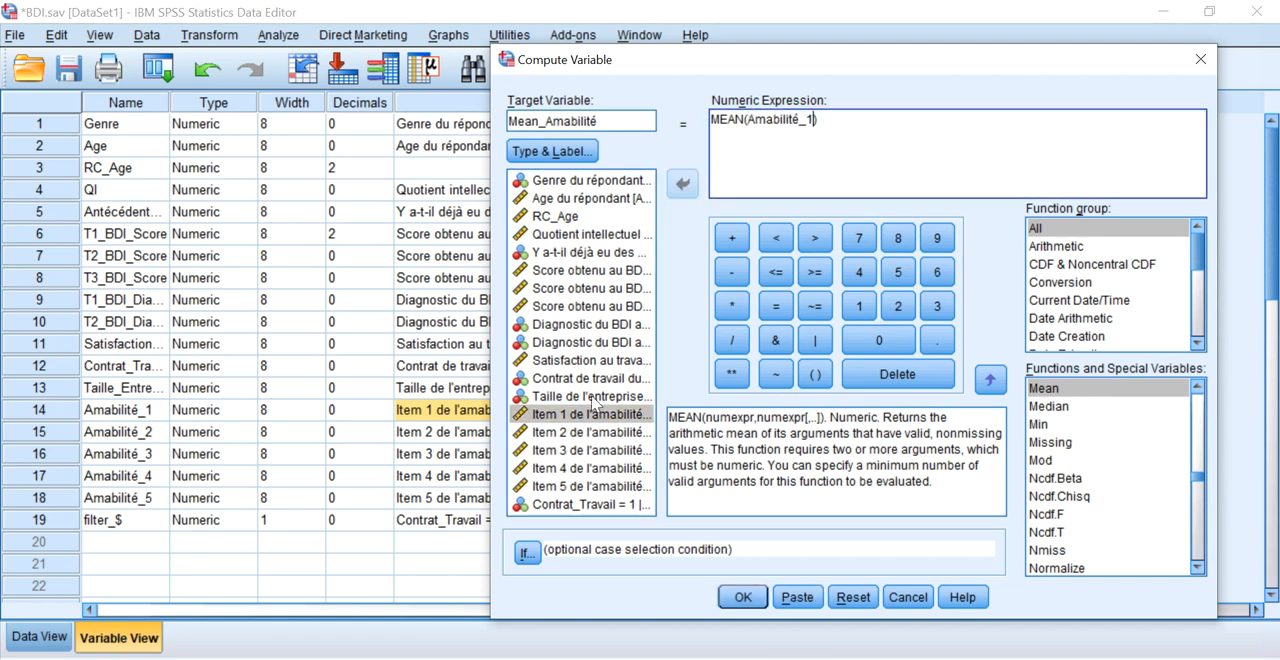
{"action": "type", "text": ","}
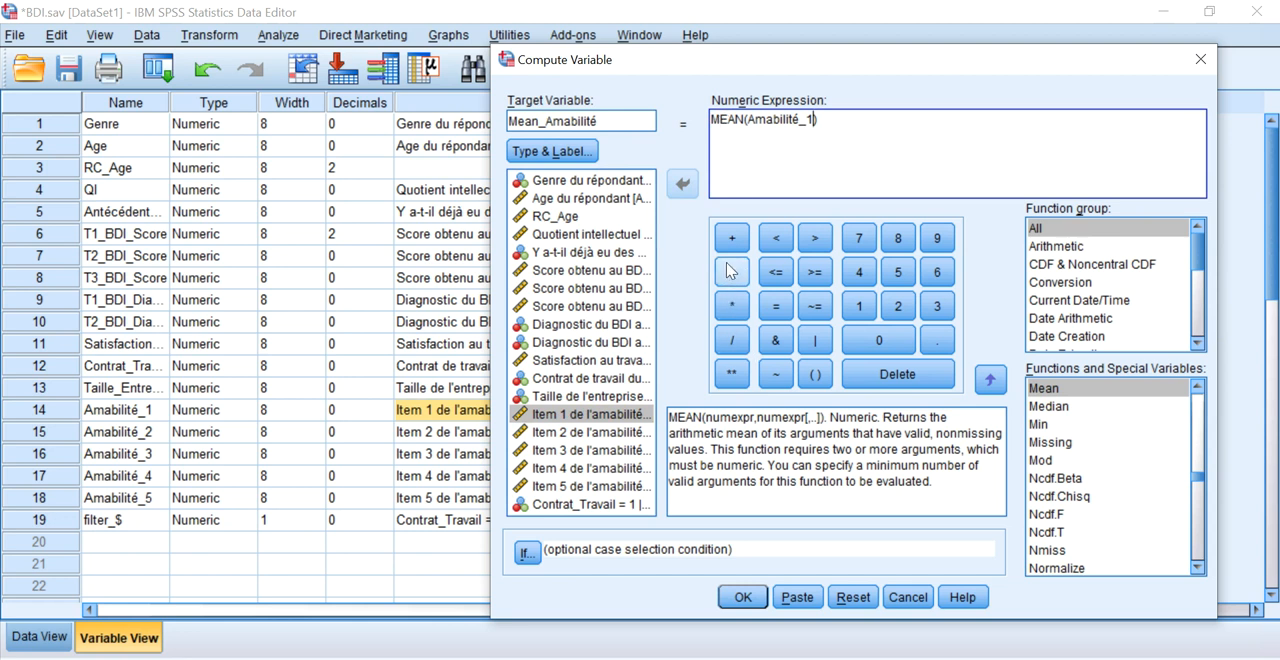
{"action": "double_click", "coordinate": [549, 434]}
{"action": "type", "text": ","}
{"action": "left_click", "coordinate": [548, 452]}
{"action": "double_click", "coordinate": [548, 452]}
{"action": "type", "text": ","}
{"action": "left_click", "coordinate": [552, 468]}
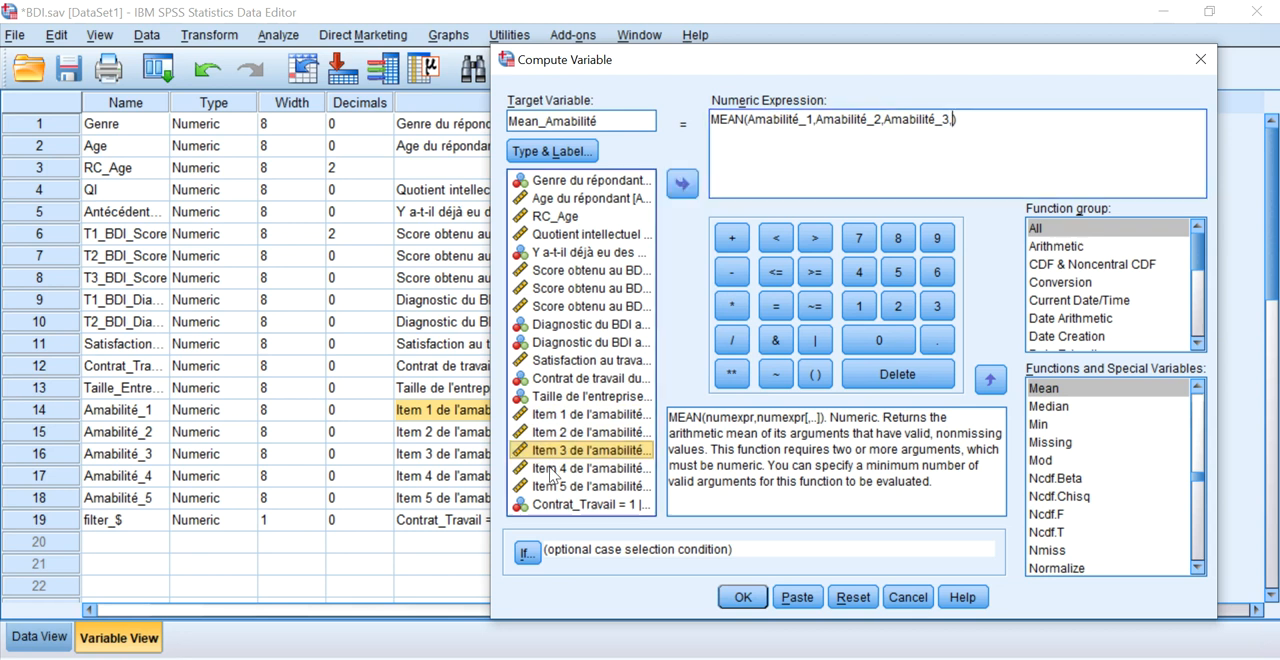
{"action": "double_click", "coordinate": [552, 468]}
{"action": "type", "text": ","}
{"action": "left_click", "coordinate": [556, 486]}
{"action": "double_click", "coordinate": [556, 486]}
{"action": "left_click", "coordinate": [742, 597]}
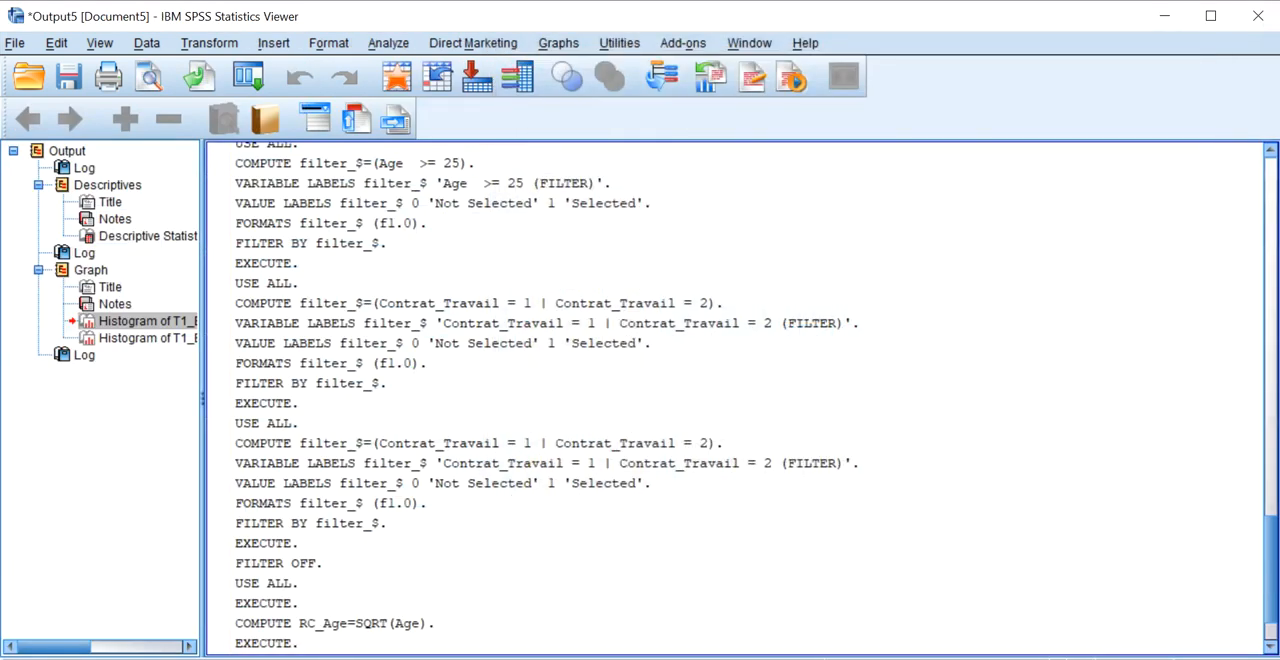
Return to the BDI.sav variable definitions and move Mean_Amabilité directly above filter_$.
{"action": "left_click", "coordinate": [252, 648]}
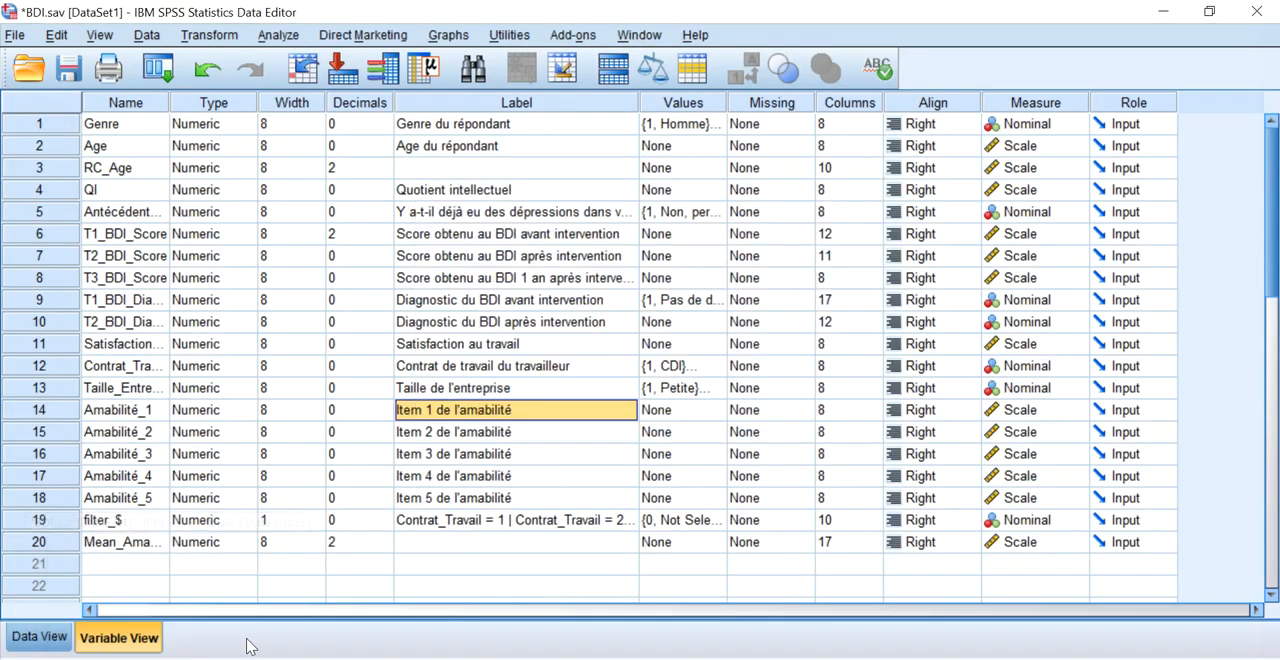
{"action": "left_click", "coordinate": [50, 543]}
{"action": "left_click_drag", "start_coordinate": [50, 543], "coordinate": [57, 522]}
Compare the first cases' Mean_Amabilité values with their five Amabilité item scores in the data.
{"action": "left_click", "coordinate": [40, 637]}
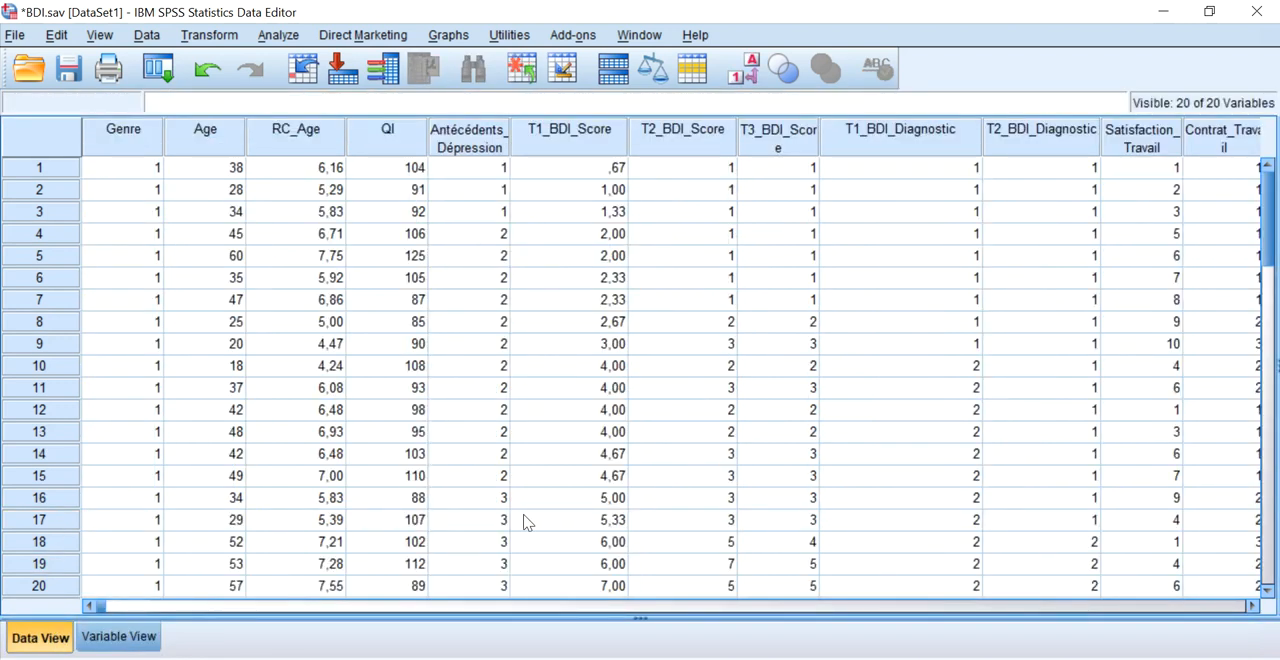
{"action": "left_click", "coordinate": [976, 606]}
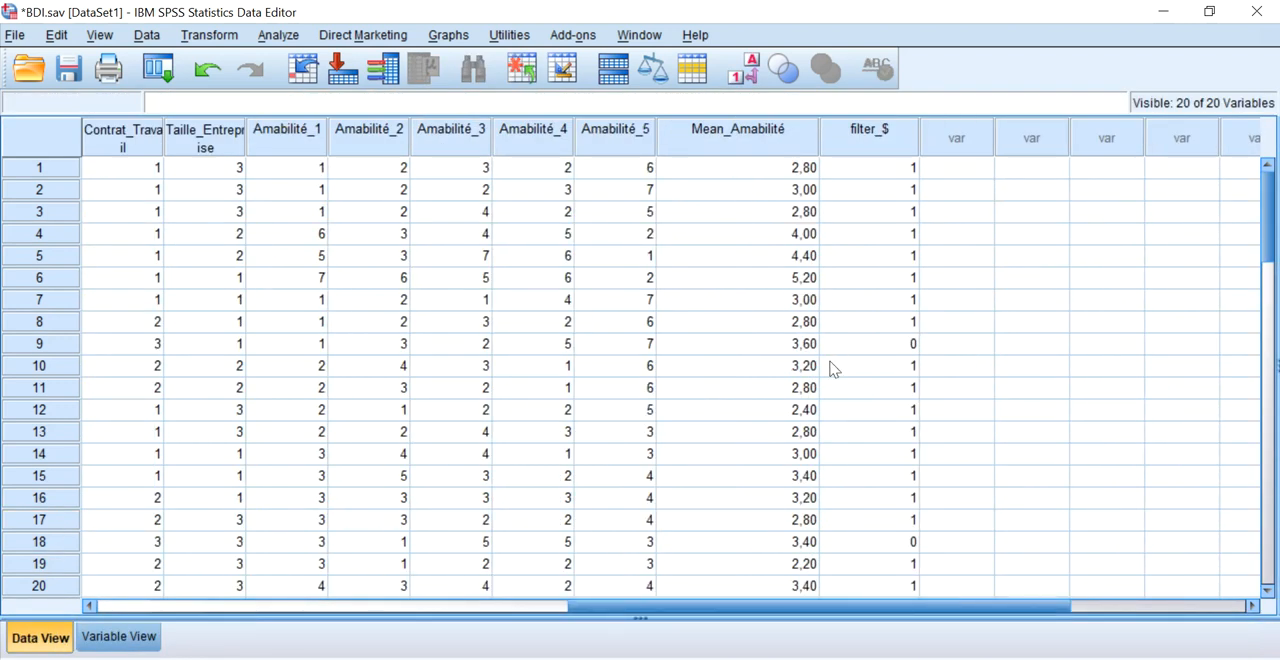
{"action": "left_click", "coordinate": [712, 233]}
{"action": "left_click", "coordinate": [722, 172]}
{"action": "left_click_drag", "start_coordinate": [620, 172], "coordinate": [313, 170]}
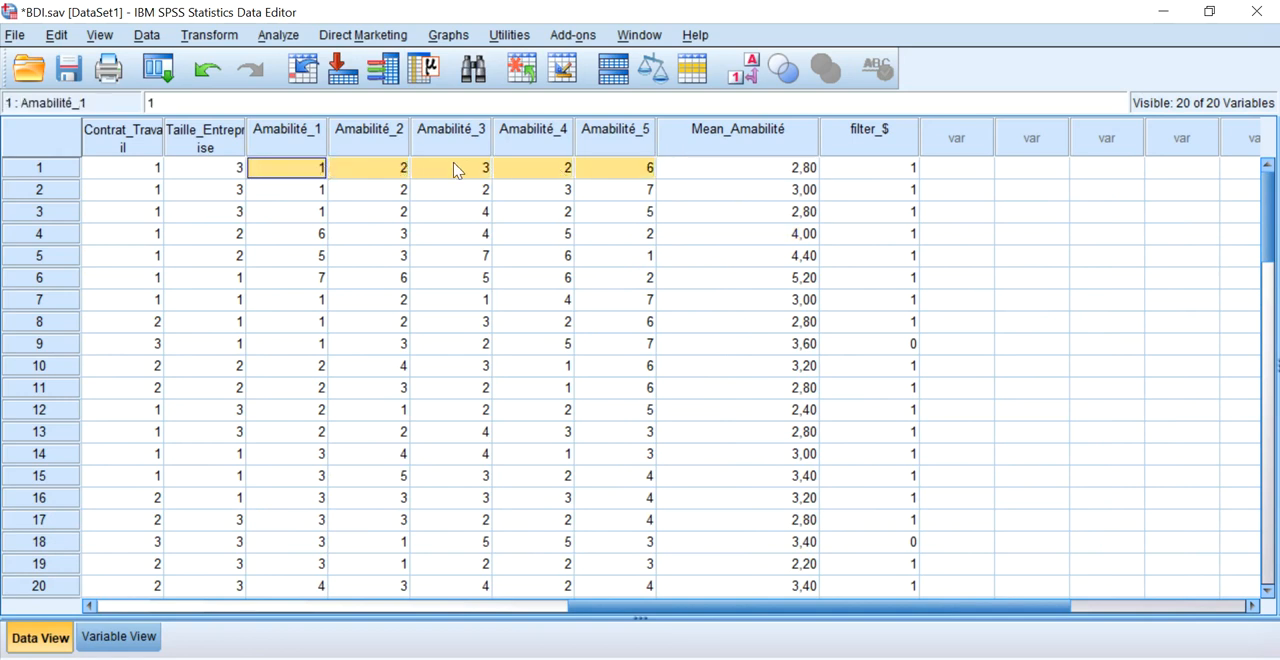
{"action": "left_click", "coordinate": [724, 191]}
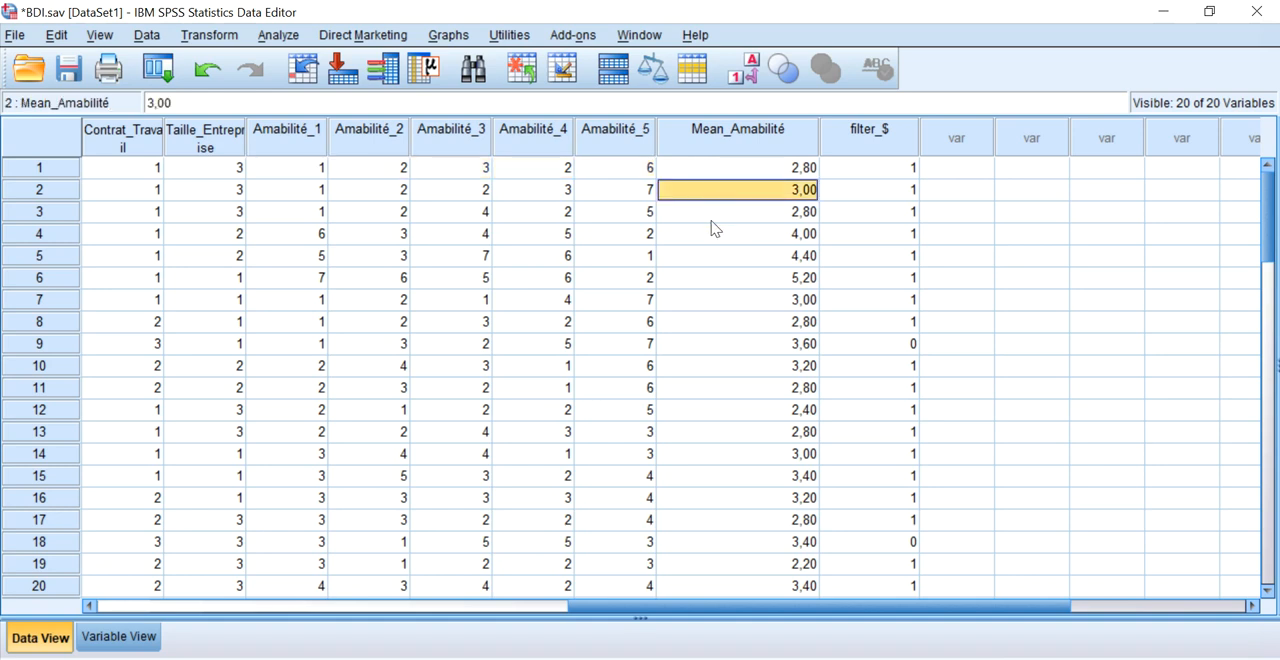
{"action": "scroll", "coordinate": [719, 300], "scroll_direction": "down", "scroll_amount": 13}
{"action": "scroll", "coordinate": [723, 336], "scroll_direction": "up", "scroll_amount": 13}
Reopen the Mean_Amabilité computation and clear its numeric expression.
{"action": "left_click", "coordinate": [209, 36]}
{"action": "left_click", "coordinate": [210, 60]}
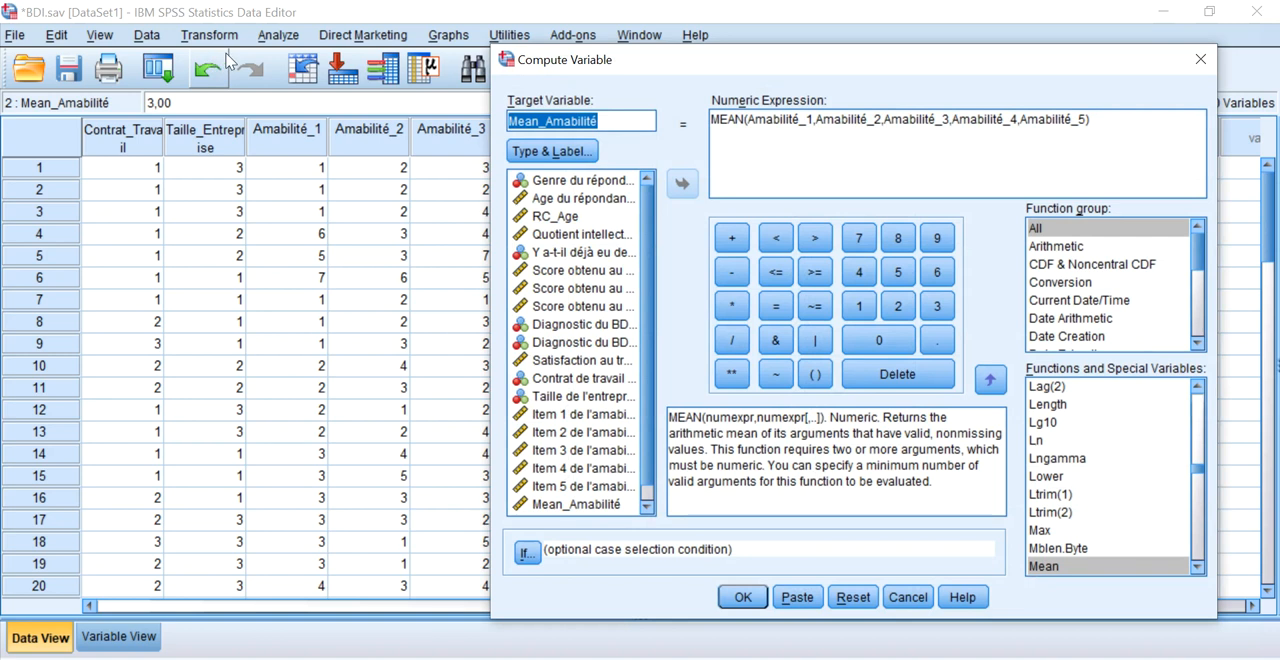
{"action": "left_click", "coordinate": [1120, 120]}
{"action": "left_click_drag", "start_coordinate": [1120, 120], "coordinate": [671, 51]}
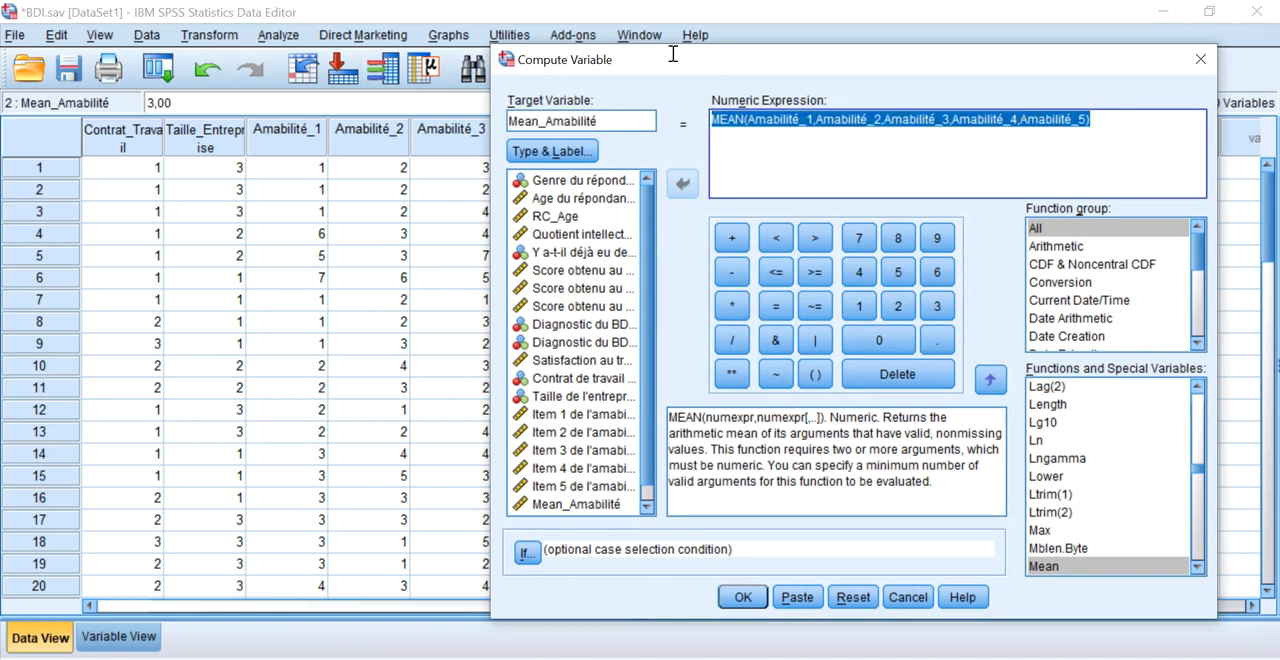
{"action": "key", "text": "Delete"}
{"action": "scroll", "coordinate": [638, 250], "scroll_direction": "down", "scroll_amount": 1}
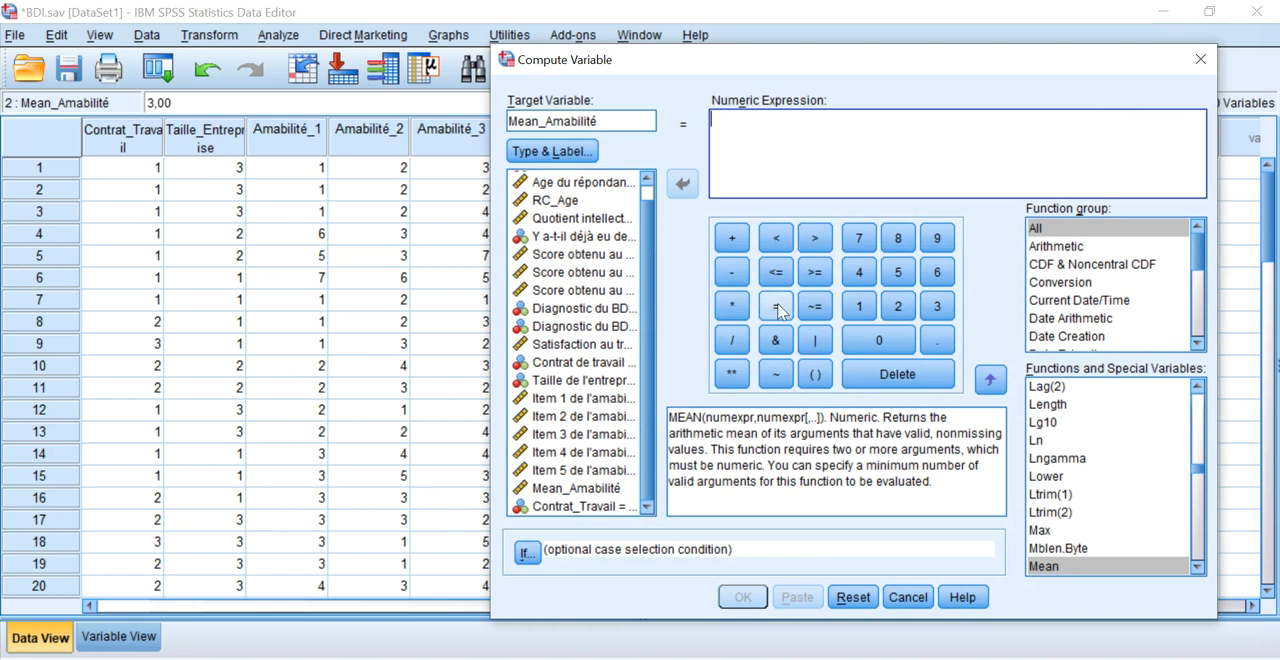
Build the sum Amabilité_1 + Amabilité_2 + Amabilité_3 + Amabilité_4 + Amabilité_5 as the numeric expression.
{"action": "double_click", "coordinate": [572, 400]}
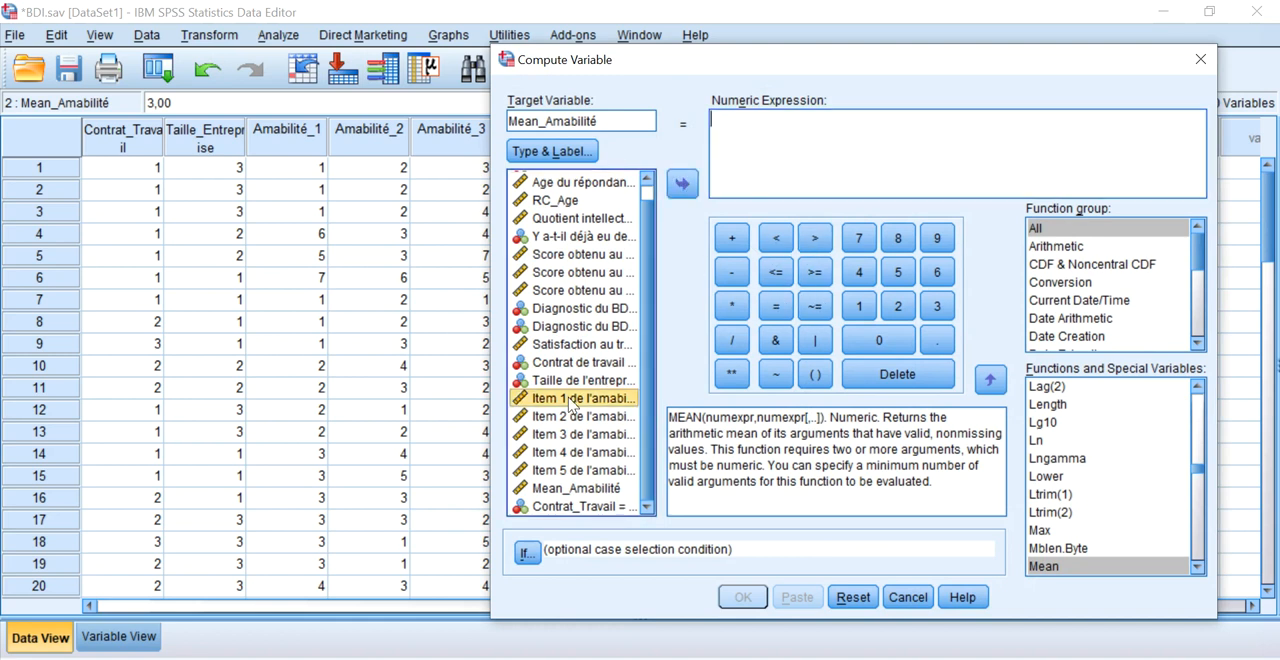
{"action": "left_click", "coordinate": [731, 238]}
{"action": "double_click", "coordinate": [578, 416]}
{"action": "left_click", "coordinate": [731, 238]}
{"action": "double_click", "coordinate": [566, 436]}
{"action": "left_click", "coordinate": [731, 238]}
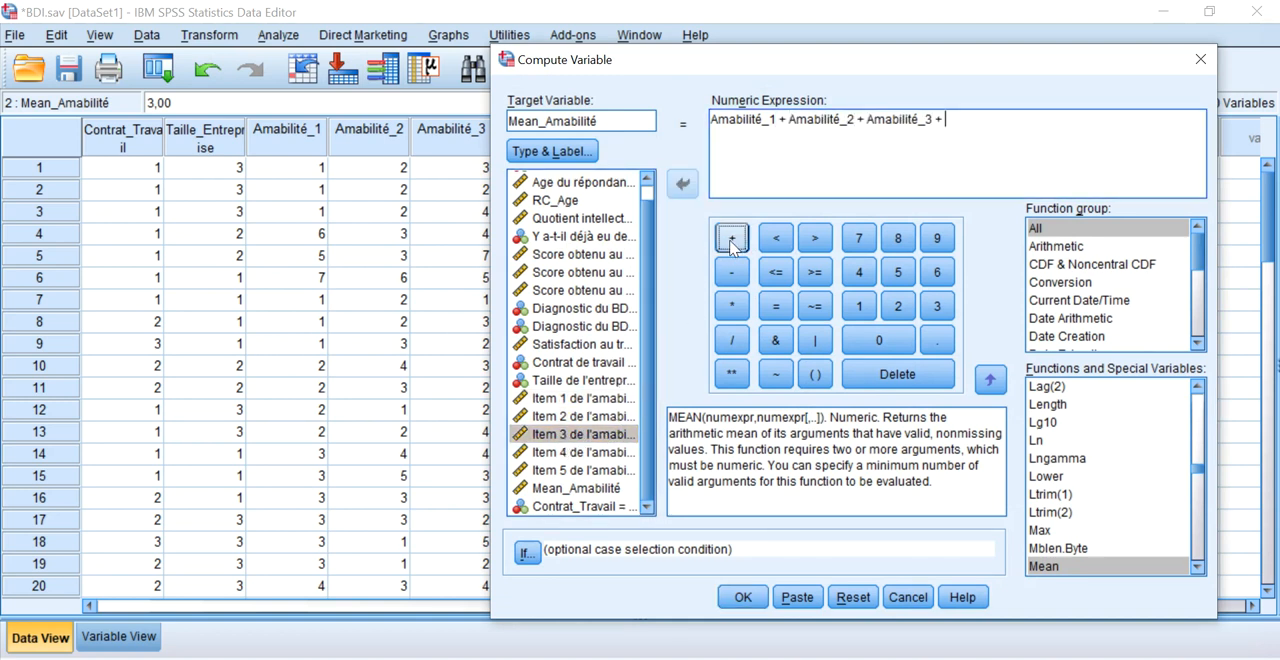
{"action": "double_click", "coordinate": [590, 453]}
{"action": "left_click", "coordinate": [731, 238]}
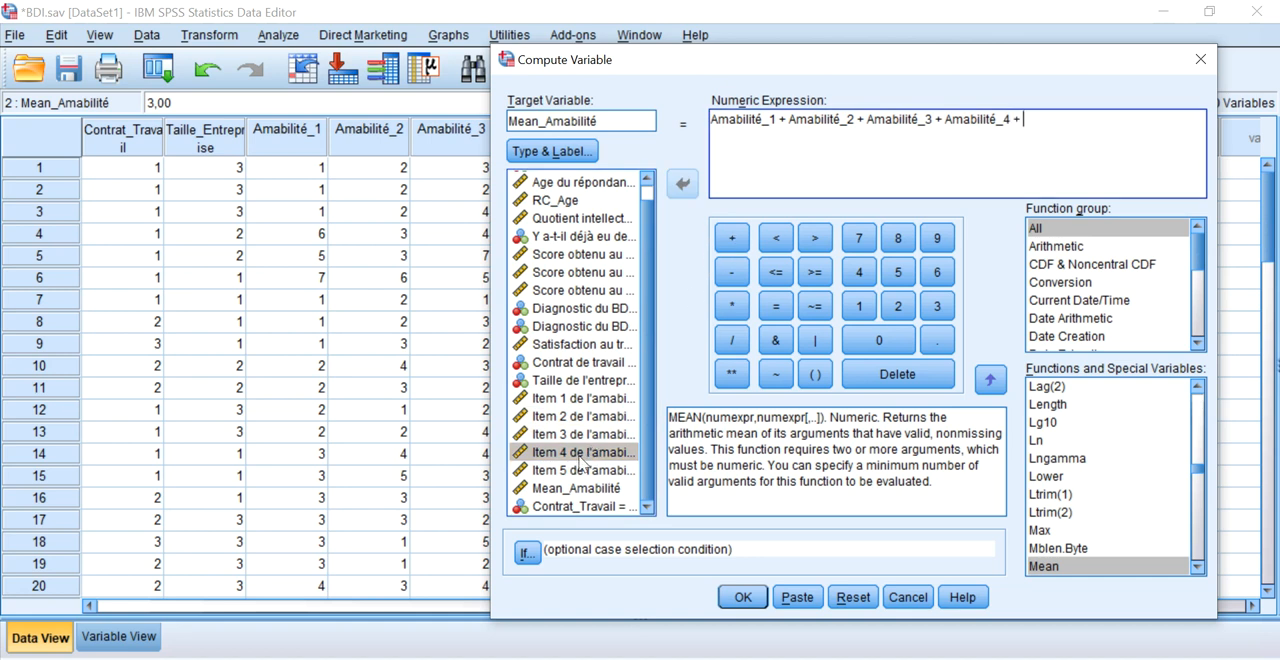
{"action": "double_click", "coordinate": [577, 470]}
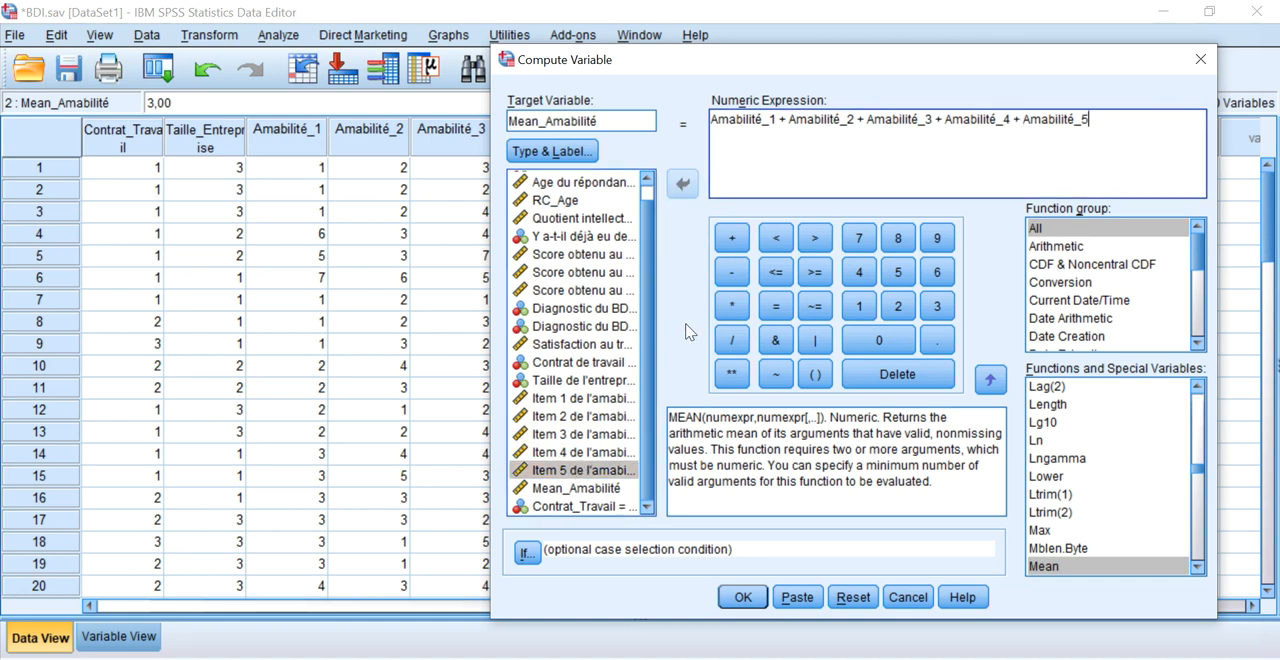
Enclose the five-item sum in parentheses, divide it by 5, and close the computation without running it.
{"action": "type", "text": ")"}
{"action": "left_click", "coordinate": [713, 120]}
{"action": "type", "text": "("}
{"action": "left_click", "coordinate": [1120, 119]}
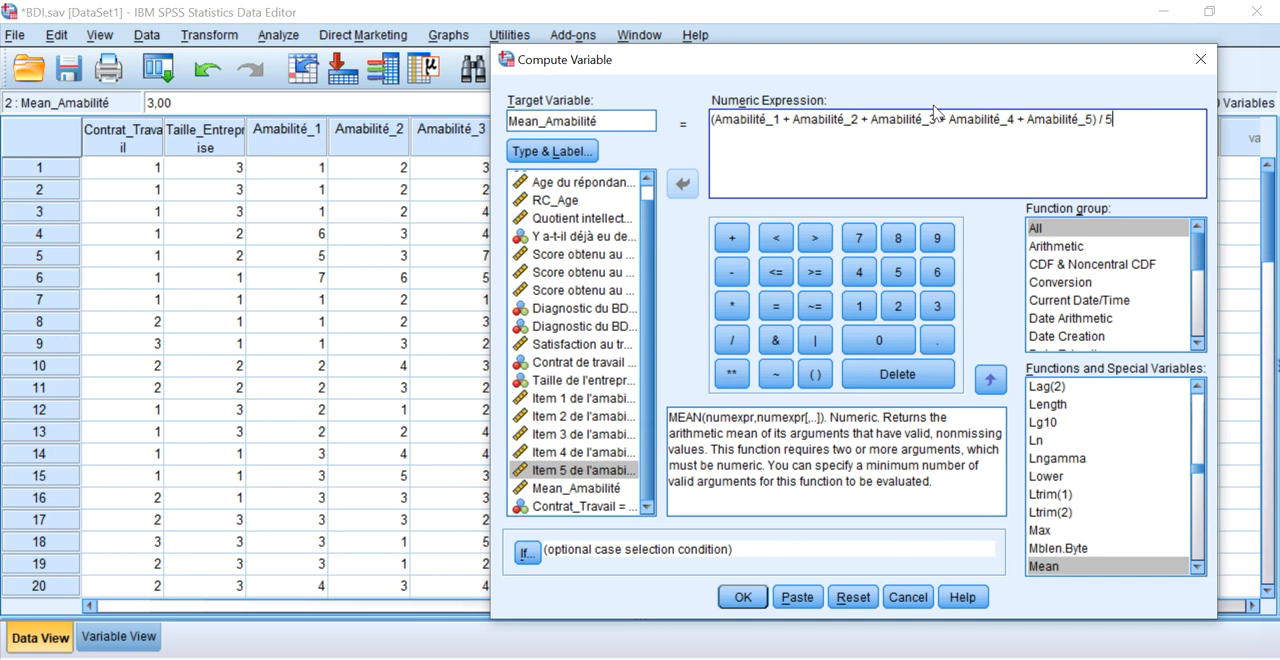
{"action": "left_click", "coordinate": [1201, 61]}
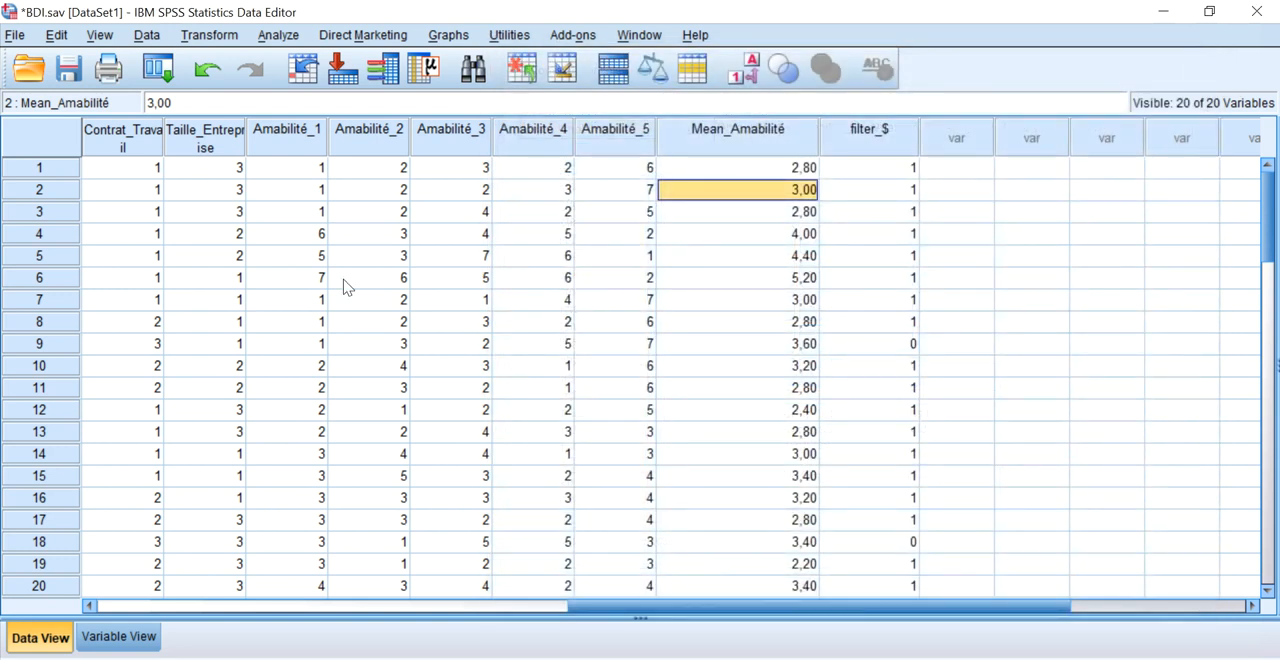
Start a recode into different variables with Age as the input variable.
{"action": "left_click", "coordinate": [207, 35]}
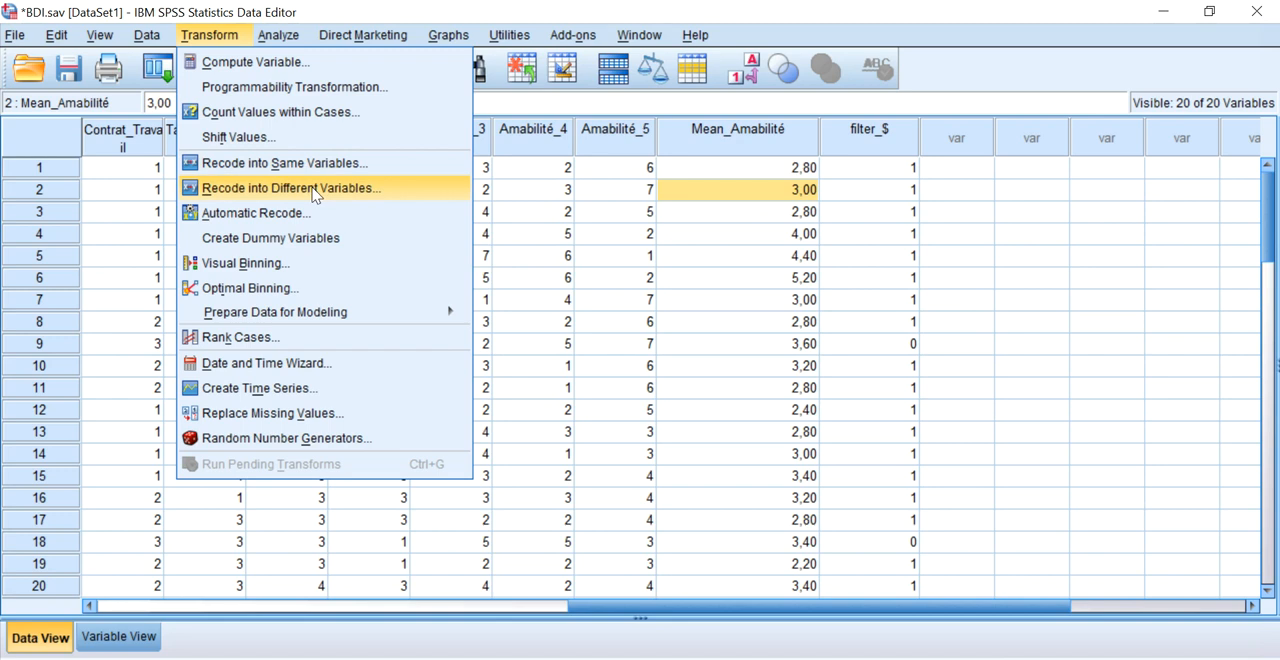
{"action": "left_click", "coordinate": [307, 197]}
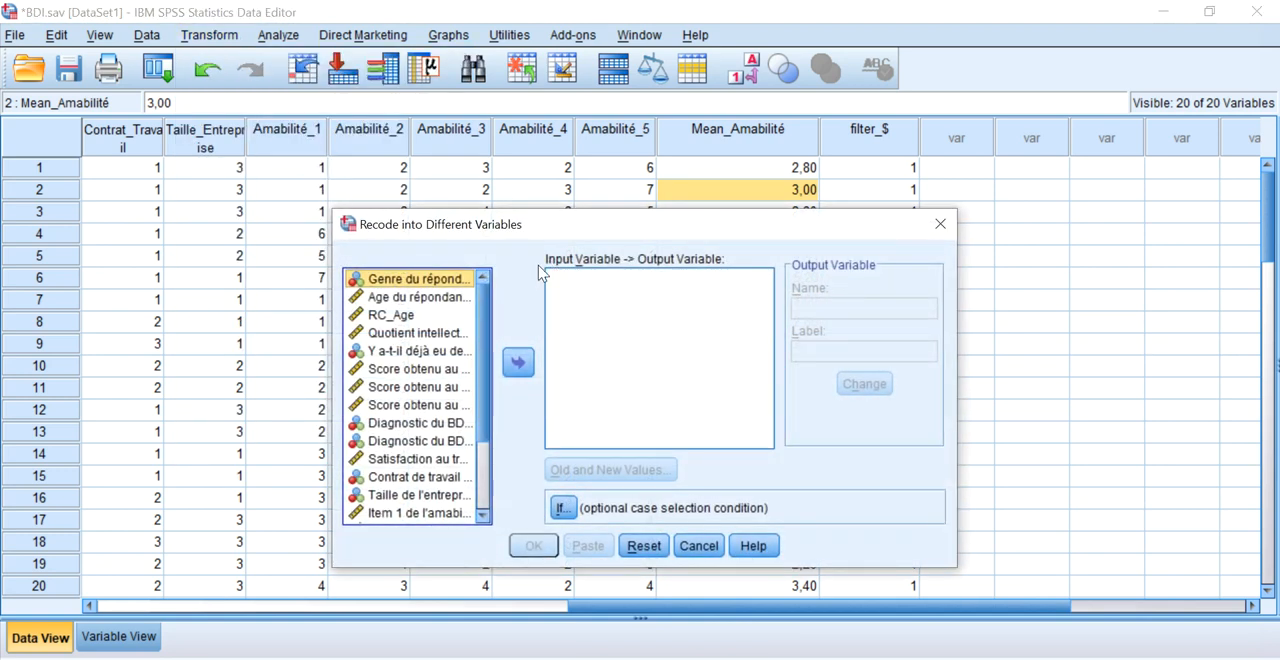
{"action": "left_click", "coordinate": [424, 297]}
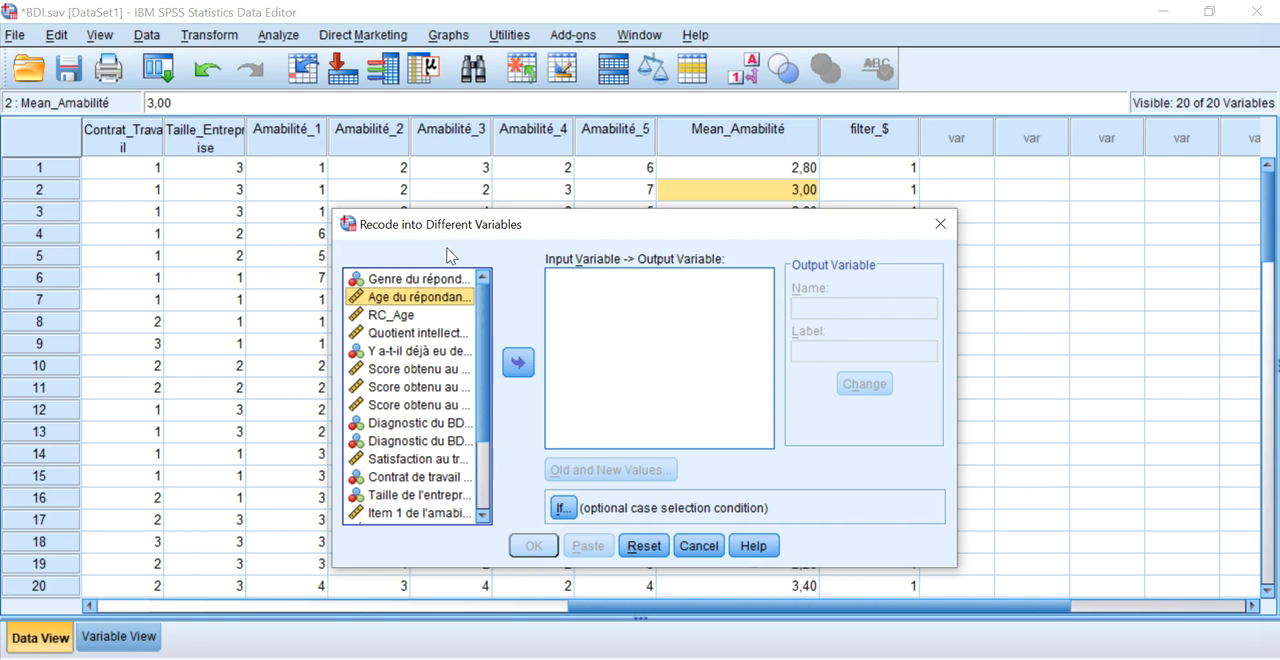
{"action": "left_click", "coordinate": [518, 362]}
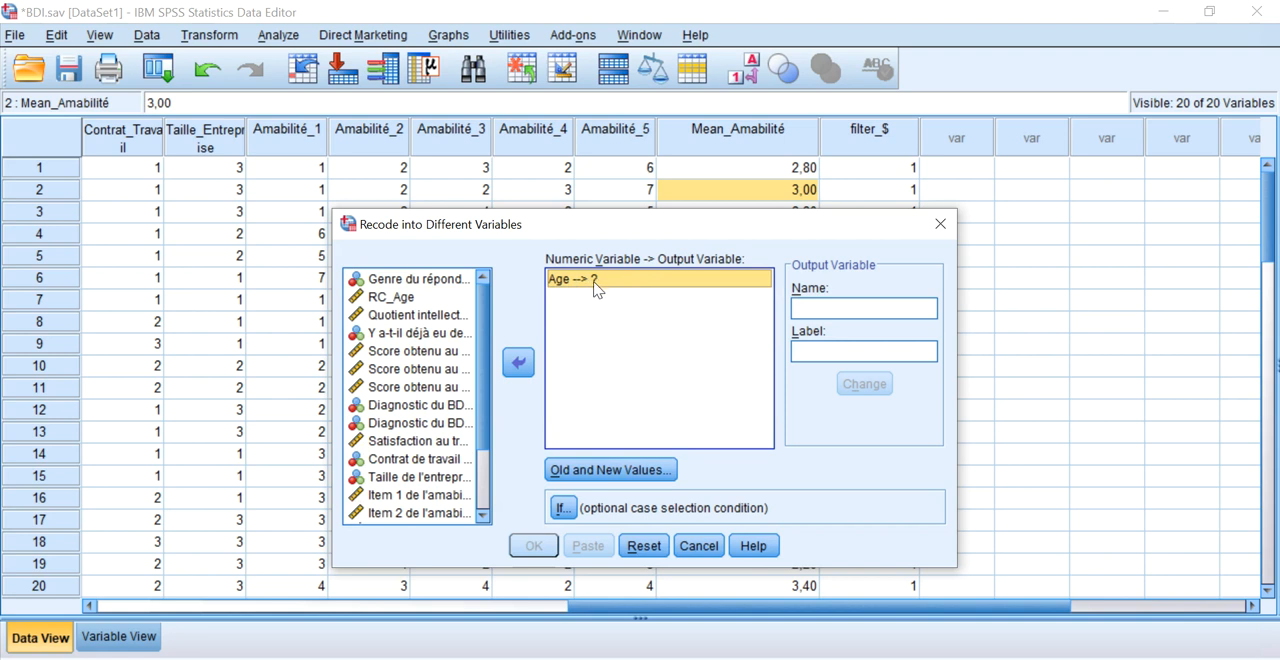
Name the output variable Cat_Age, label it "Catégorie d'âge du répondant", and assign it to Age.
{"action": "left_click", "coordinate": [800, 310]}
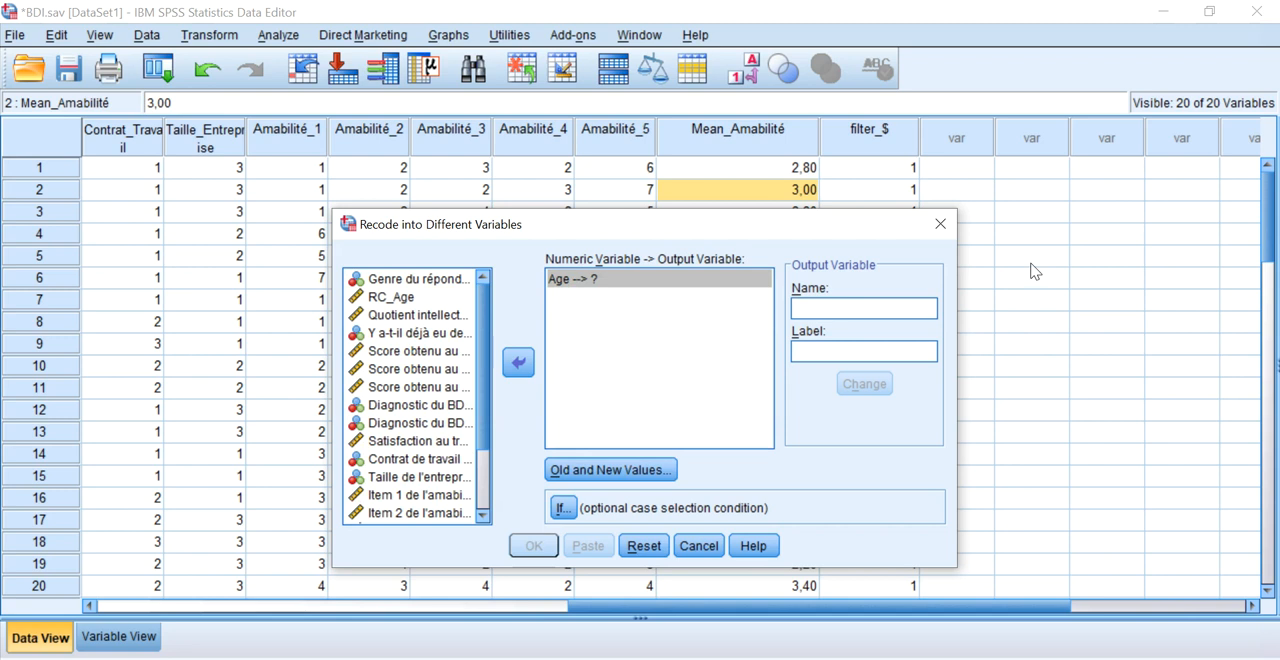
{"action": "type", "text": "Cat"}
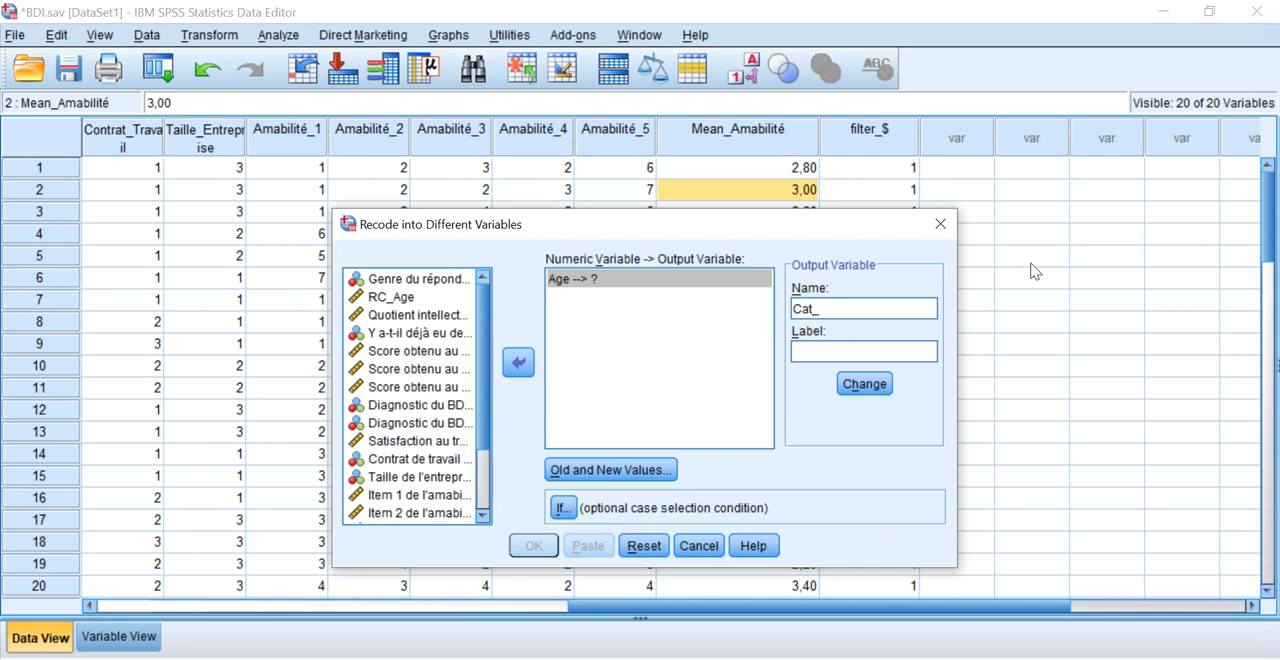
{"action": "type", "text": "_Age"}
{"action": "left_click", "coordinate": [857, 349]}
{"action": "type", "text": "Catégorie"}
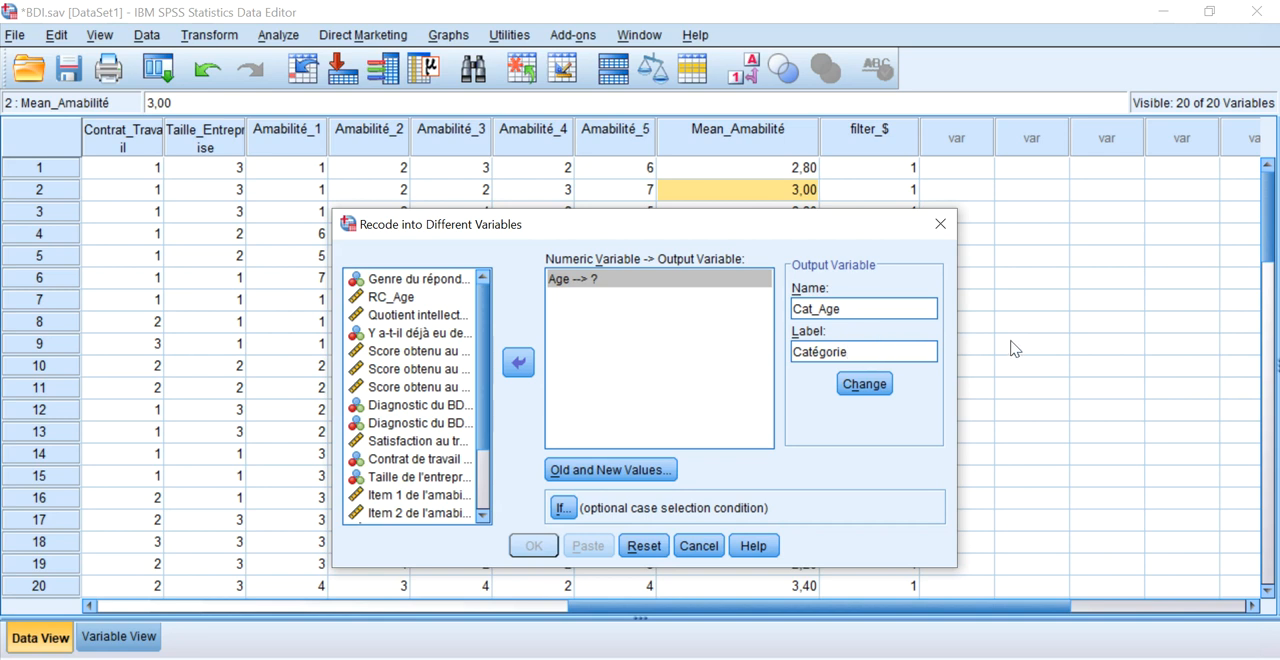
{"action": "type", "text": "d'âge du rapondant"}
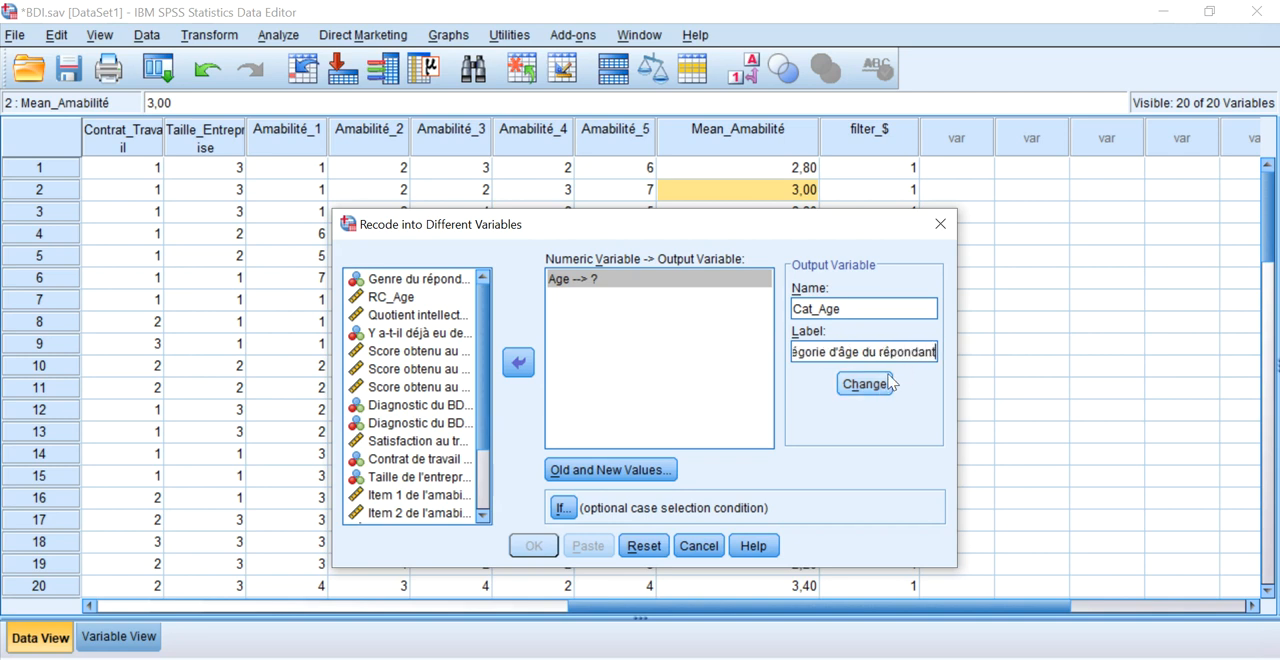
{"action": "left_click", "coordinate": [866, 385]}
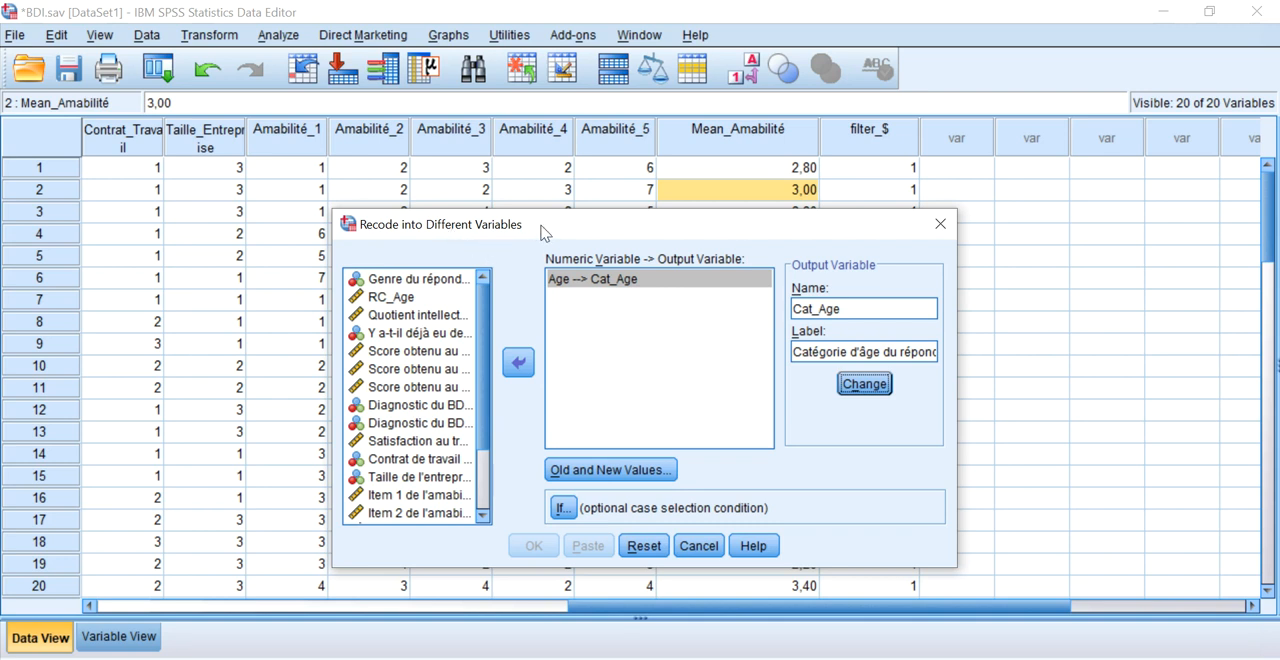
{"action": "left_click", "coordinate": [570, 292]}
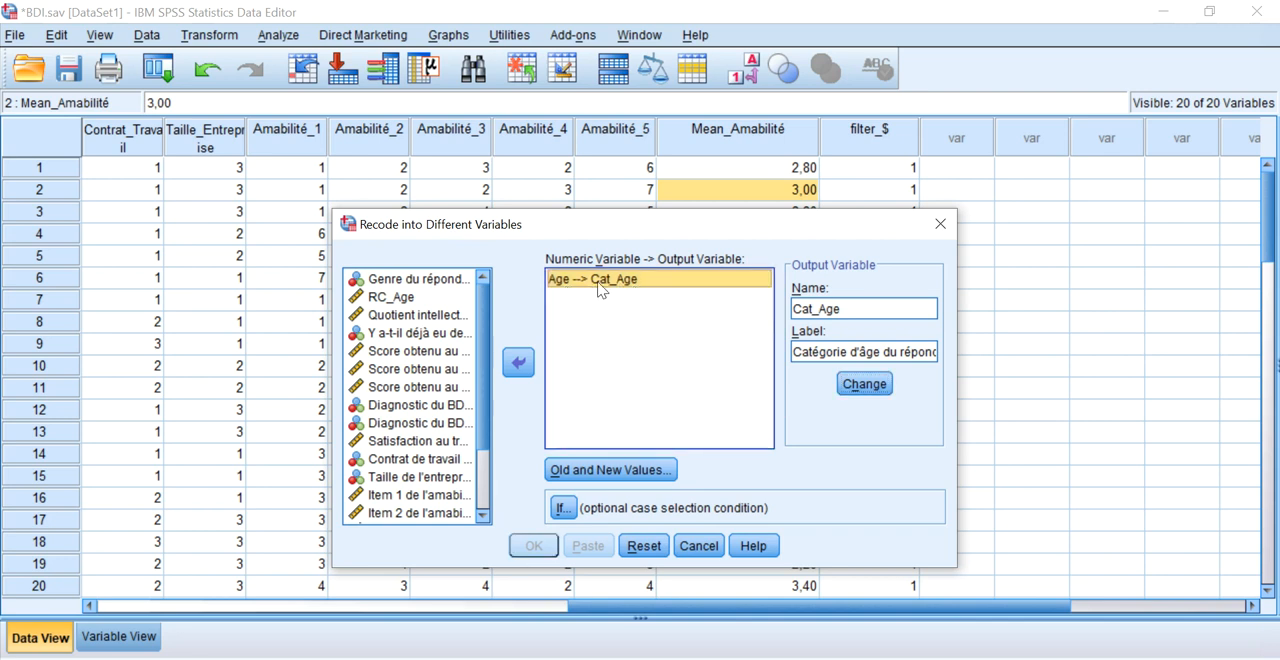
Define a recode rule that turns ages 18 through 30 into the new value 1.
{"action": "left_click", "coordinate": [614, 472]}
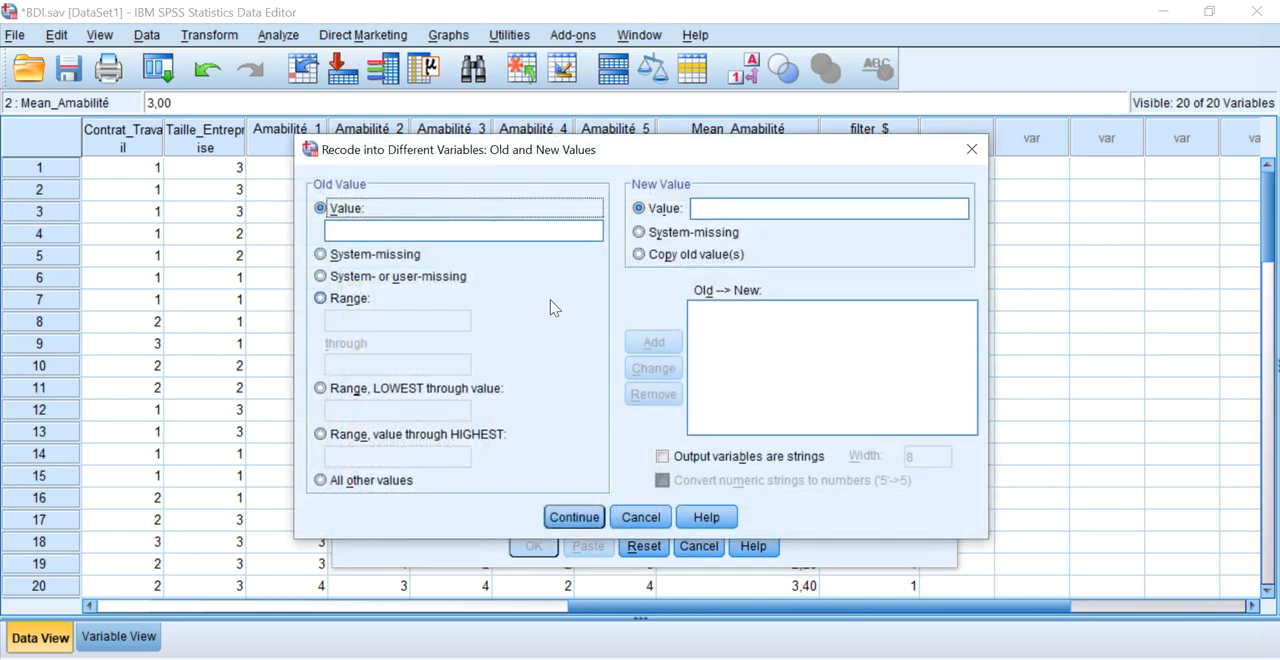
{"action": "left_click", "coordinate": [368, 230]}
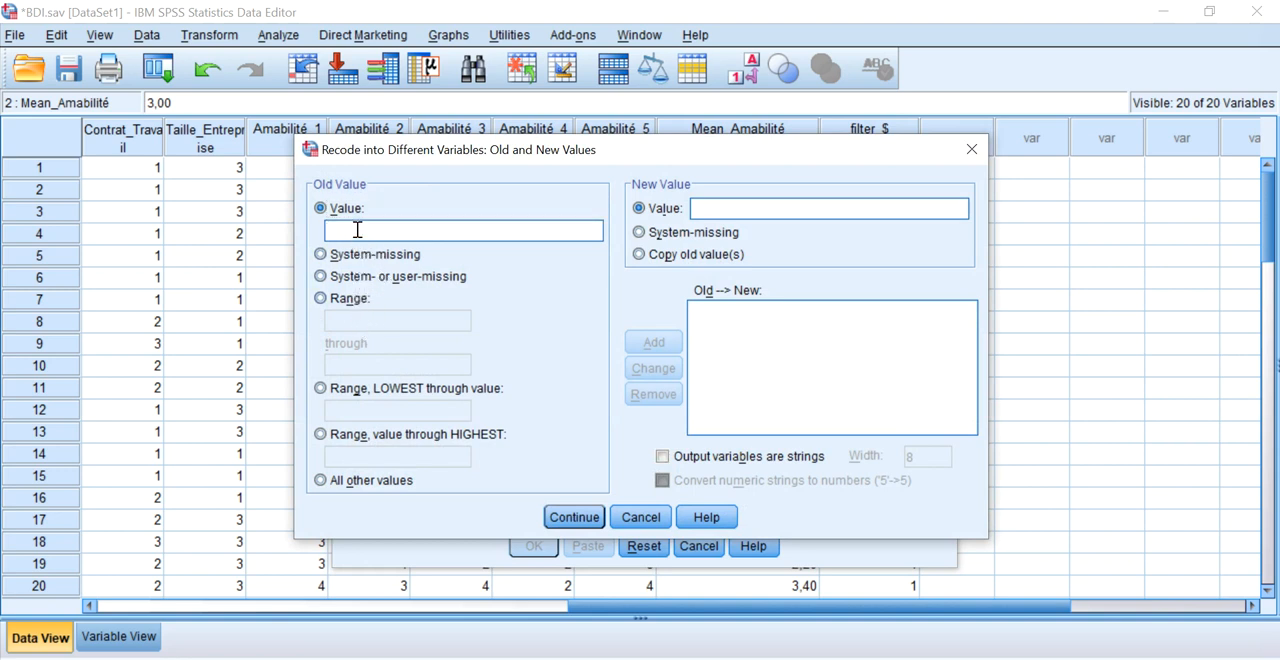
{"action": "left_click", "coordinate": [356, 298]}
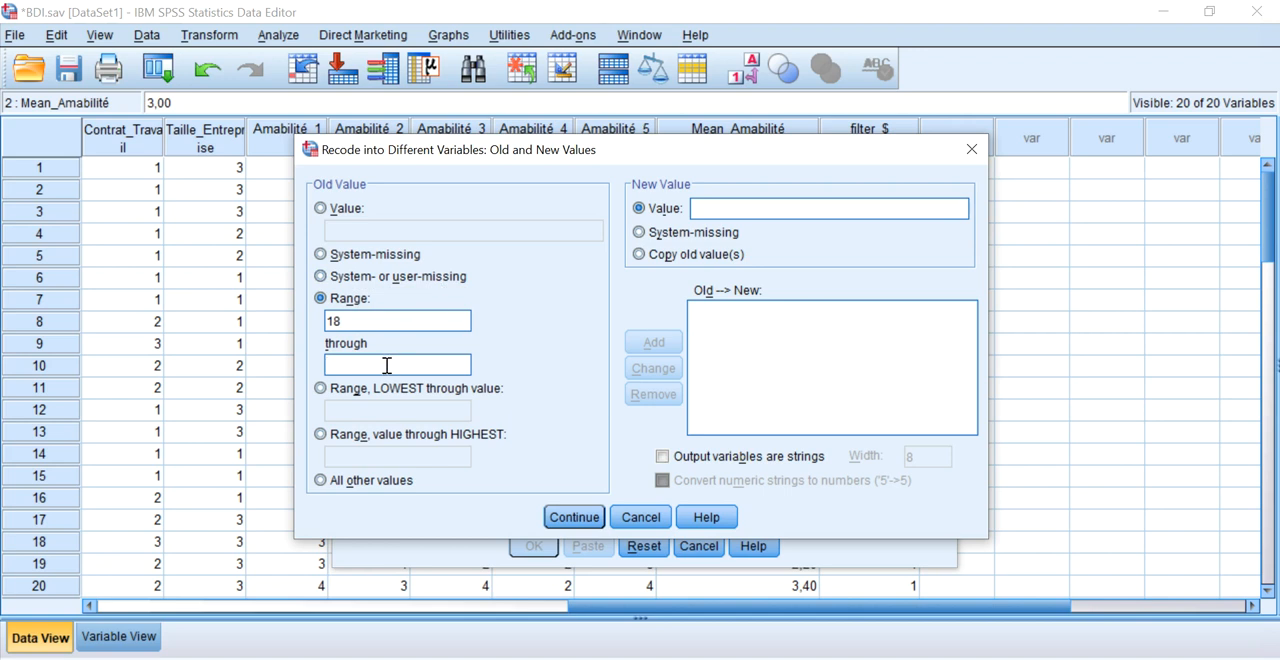
{"action": "left_click", "coordinate": [737, 207]}
{"action": "type", "text": "1"}
{"action": "left_click", "coordinate": [654, 342]}
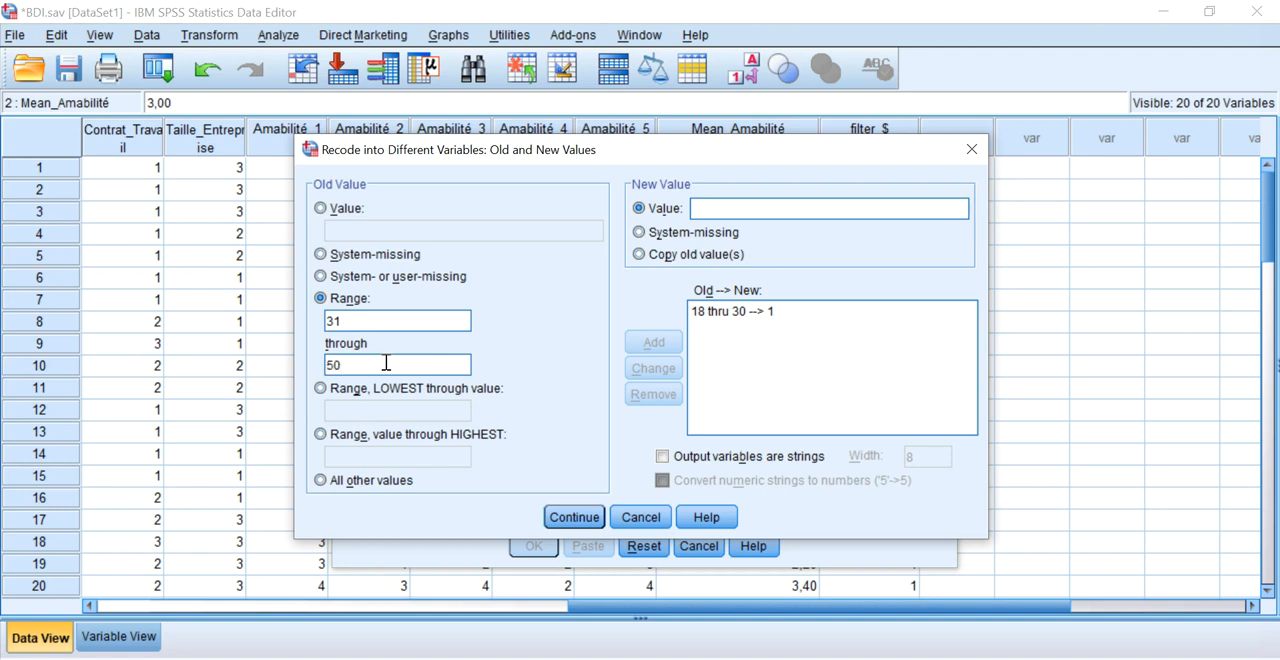
Add rules recoding ages 31 through 50 into 2 and ages 51 through HIGHEST into 3.
{"action": "left_click", "coordinate": [717, 208]}
{"action": "type", "text": "2"}
{"action": "left_click", "coordinate": [654, 341]}
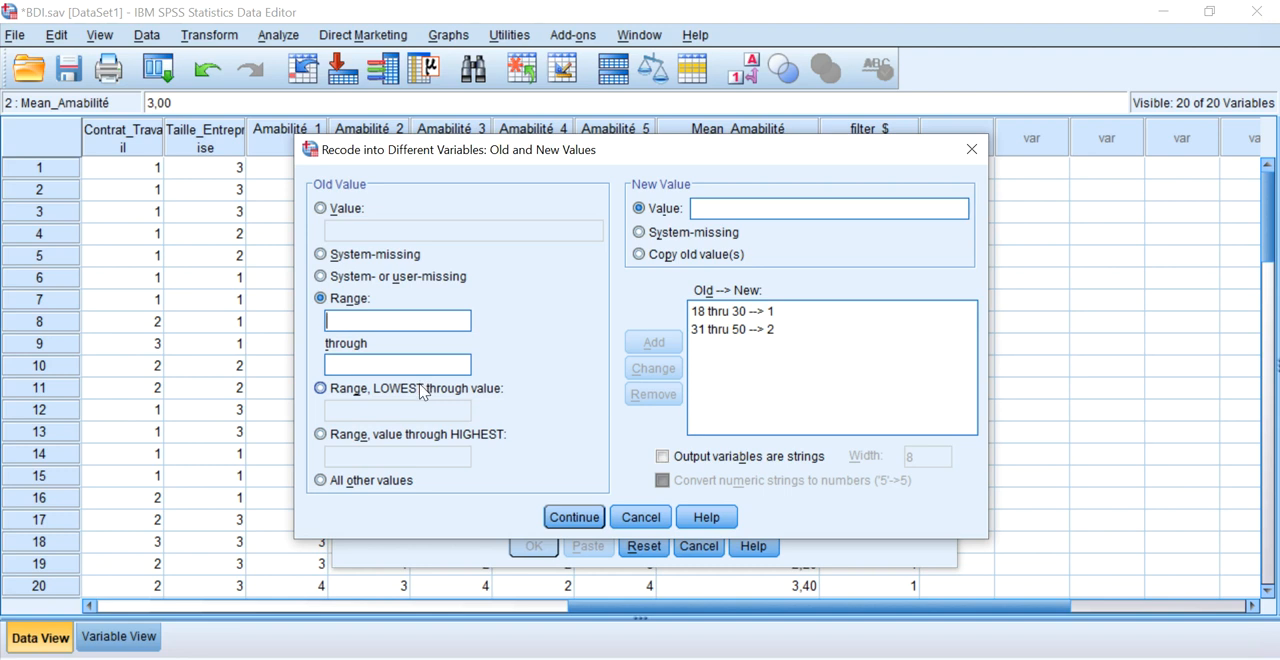
{"action": "left_click", "coordinate": [416, 437]}
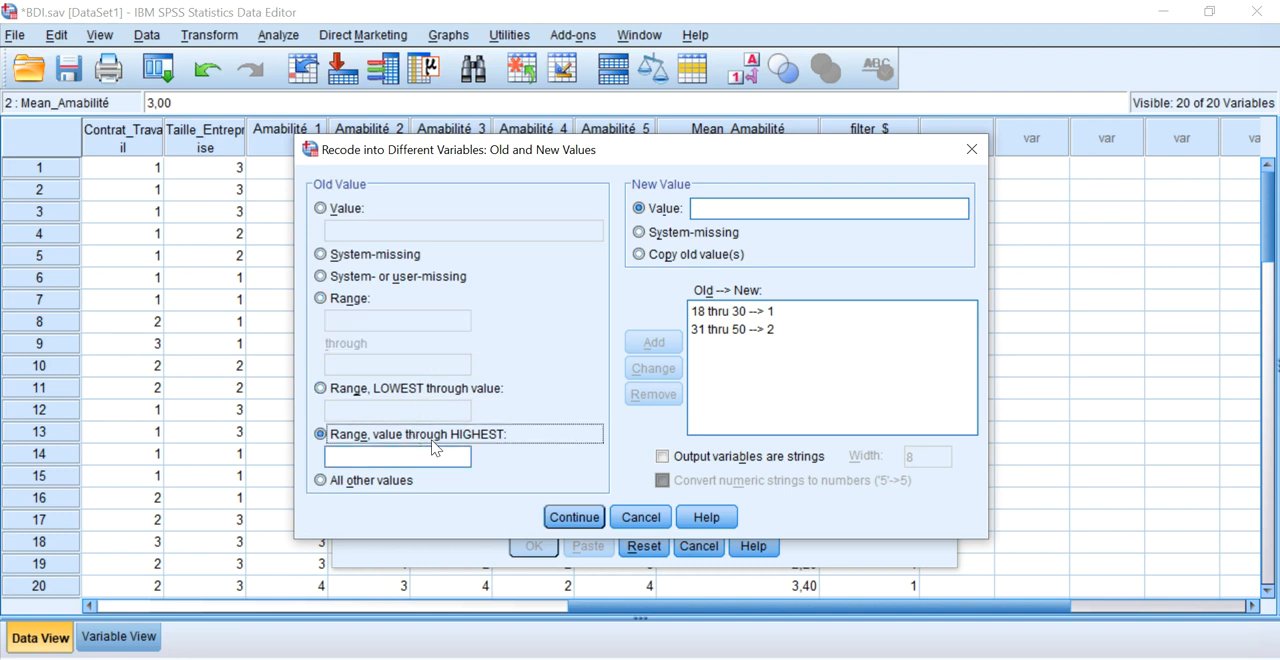
{"action": "left_click", "coordinate": [411, 459]}
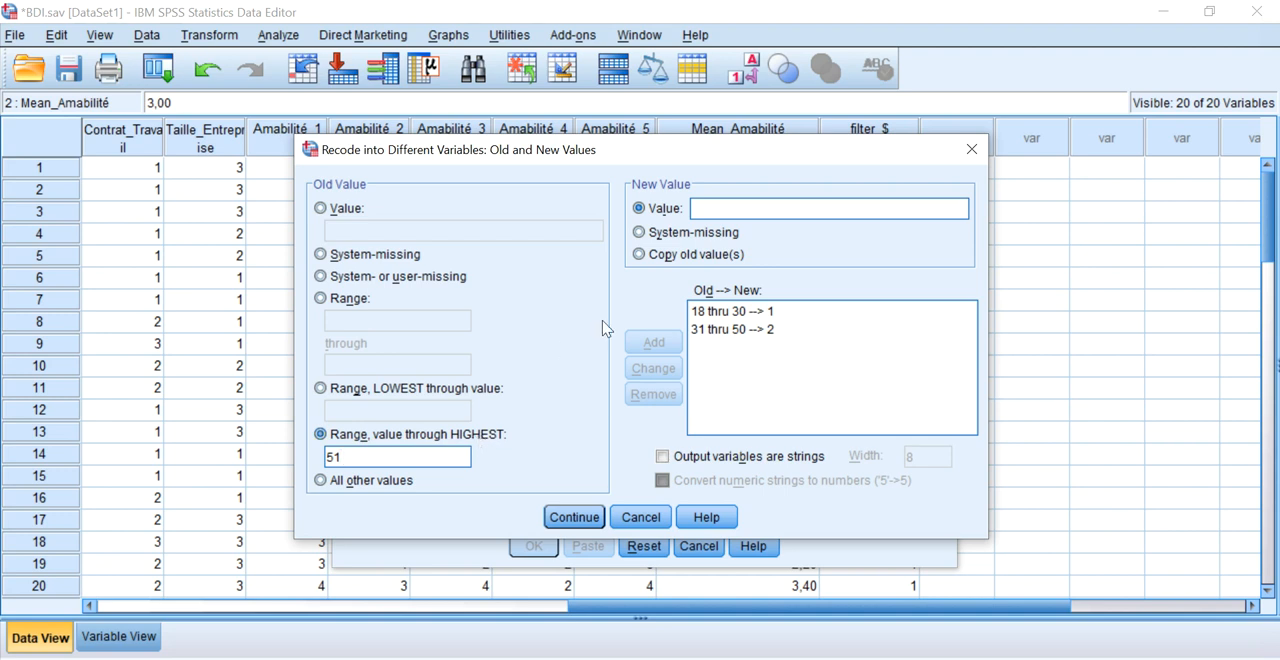
{"action": "left_click", "coordinate": [695, 216]}
{"action": "type", "text": "3"}
{"action": "left_click", "coordinate": [654, 343]}
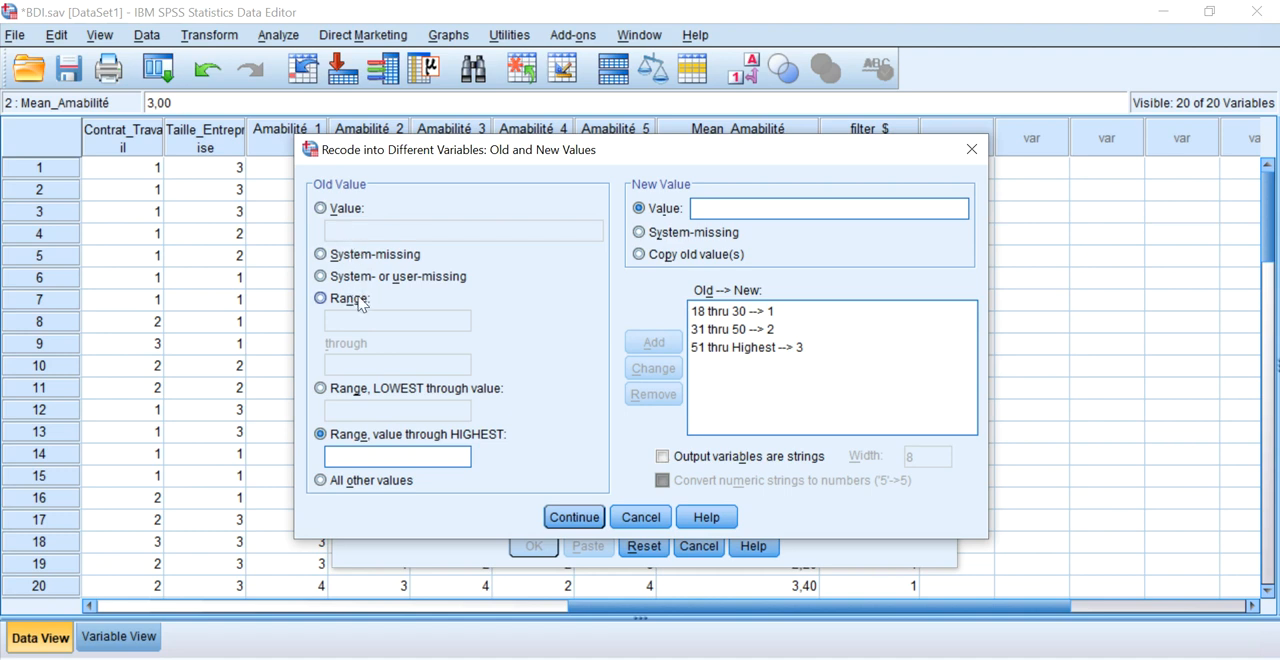
Try the single value, system-missing, range, LOWEST-through-18 and all-other-values options without adding another rule.
{"action": "left_click", "coordinate": [352, 210]}
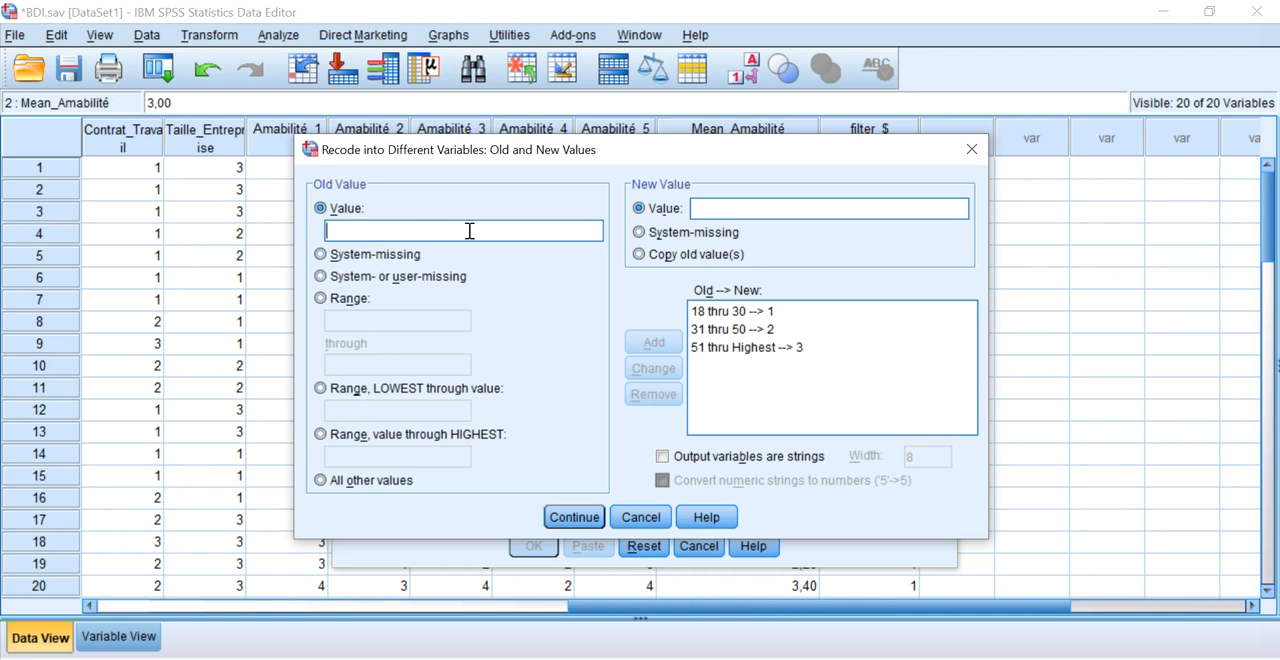
{"action": "left_click", "coordinate": [369, 256]}
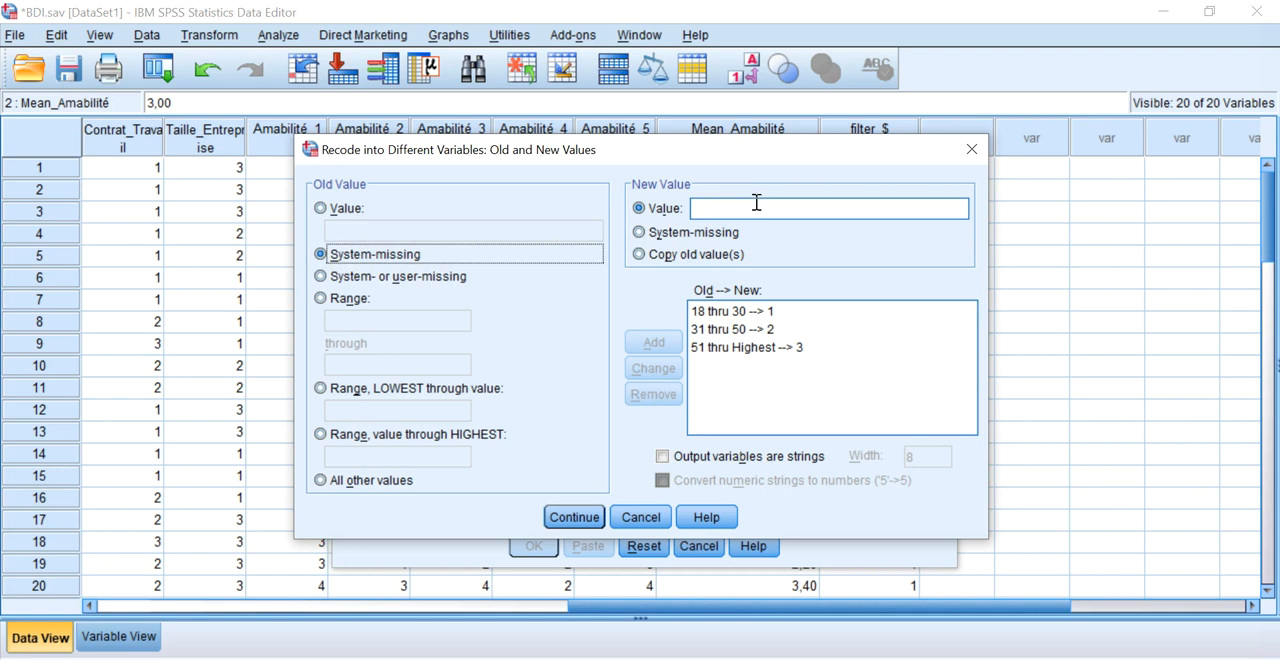
{"action": "left_click", "coordinate": [358, 302]}
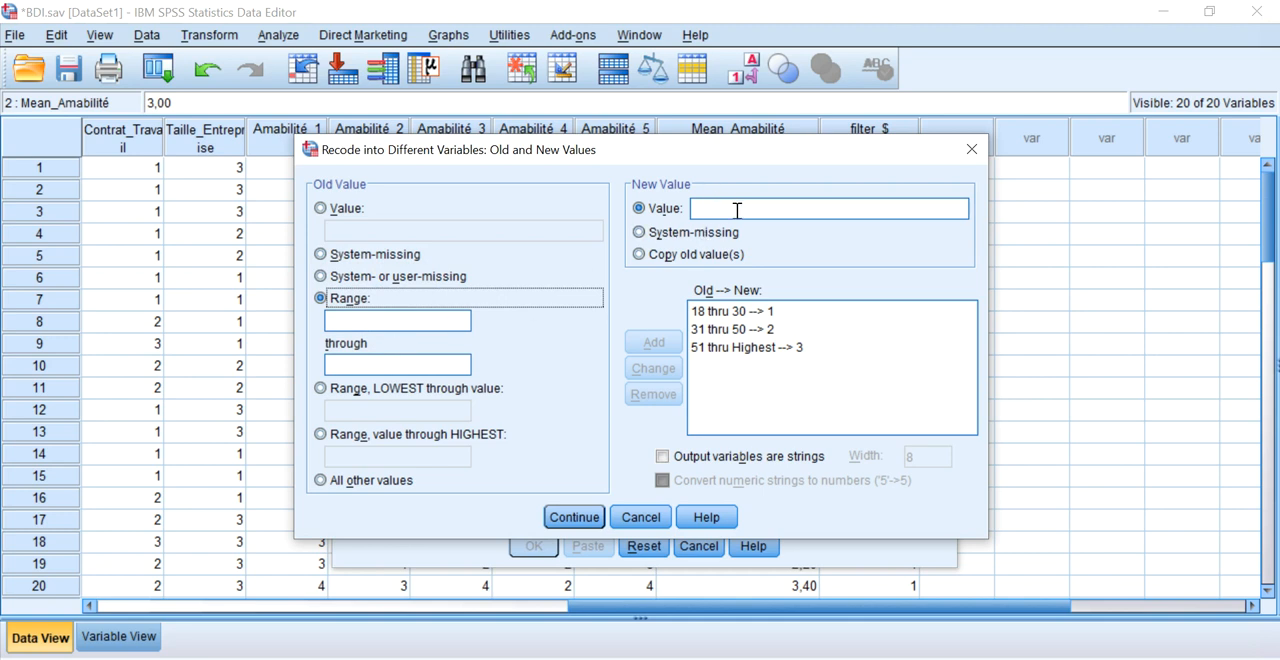
{"action": "left_click", "coordinate": [402, 392]}
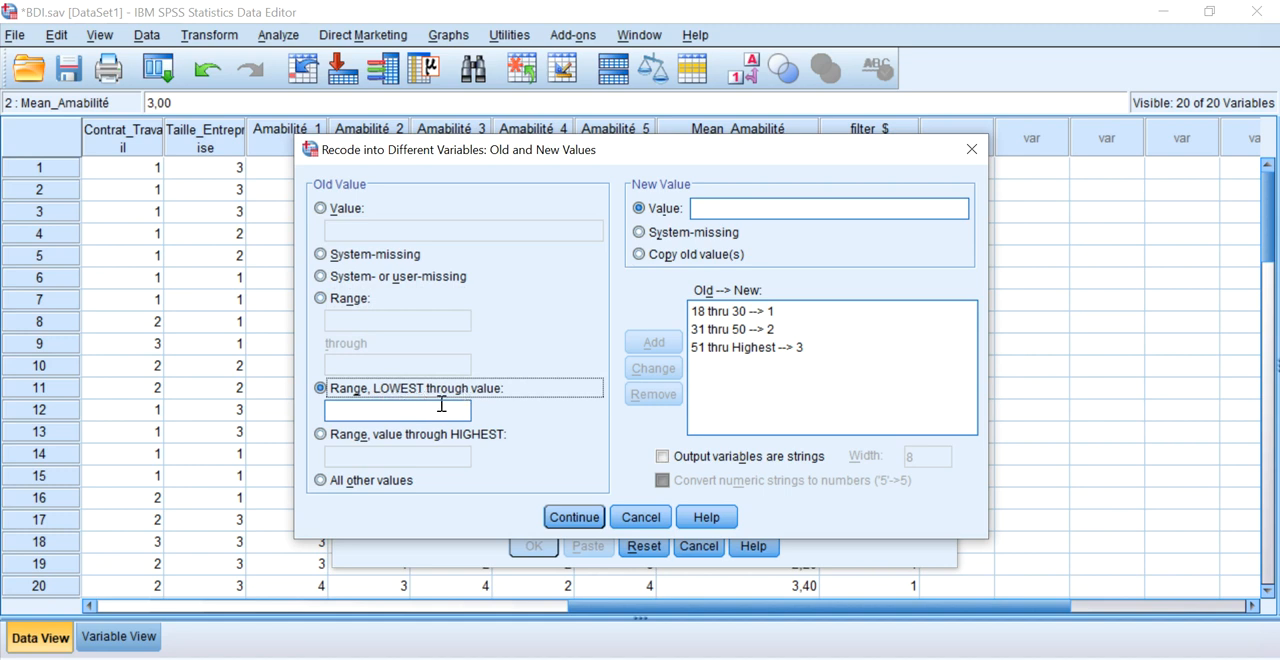
{"action": "left_click", "coordinate": [372, 409]}
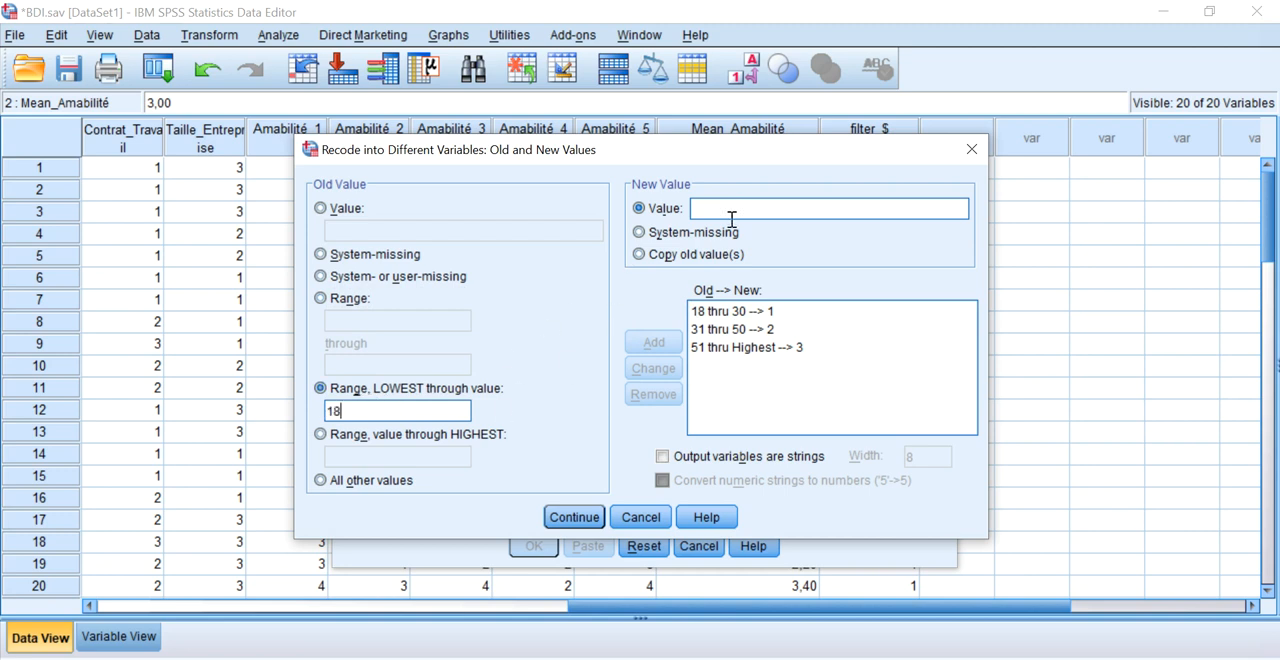
{"action": "key", "text": "shift+Home"}
{"action": "key", "text": "BackSpace"}
{"action": "left_click", "coordinate": [377, 485]}
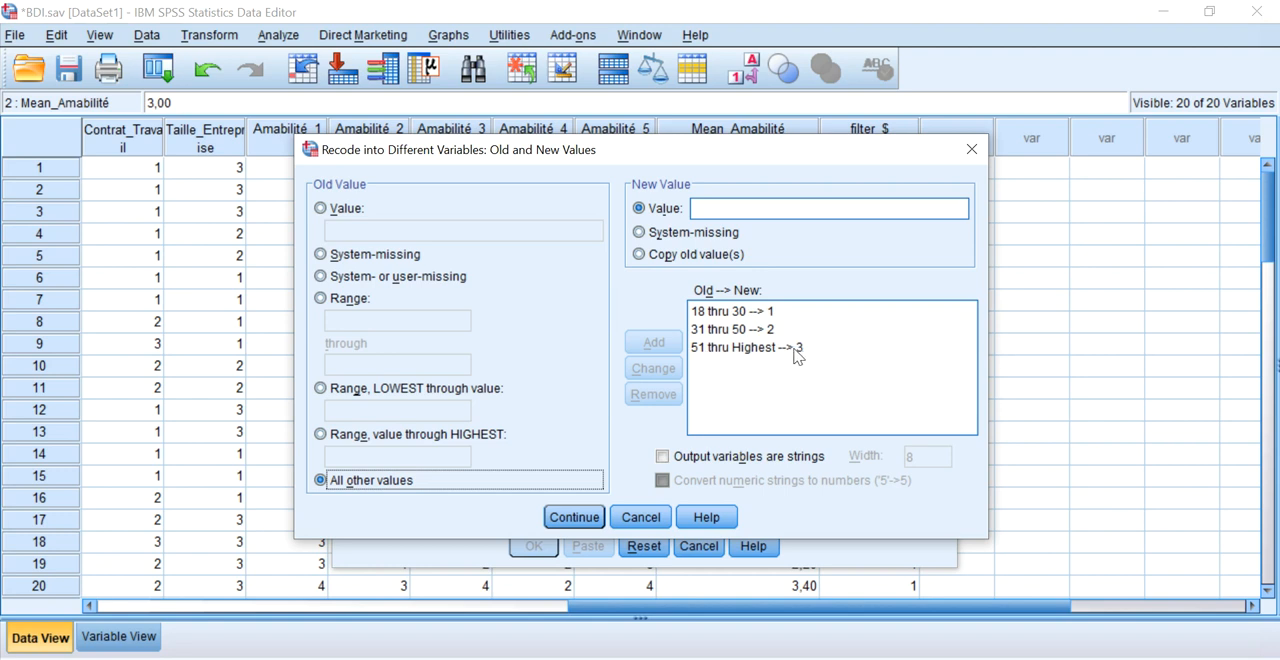
Run the age recode and move the Cat_Age variable directly below Age in the variable list.
{"action": "left_click", "coordinate": [574, 517]}
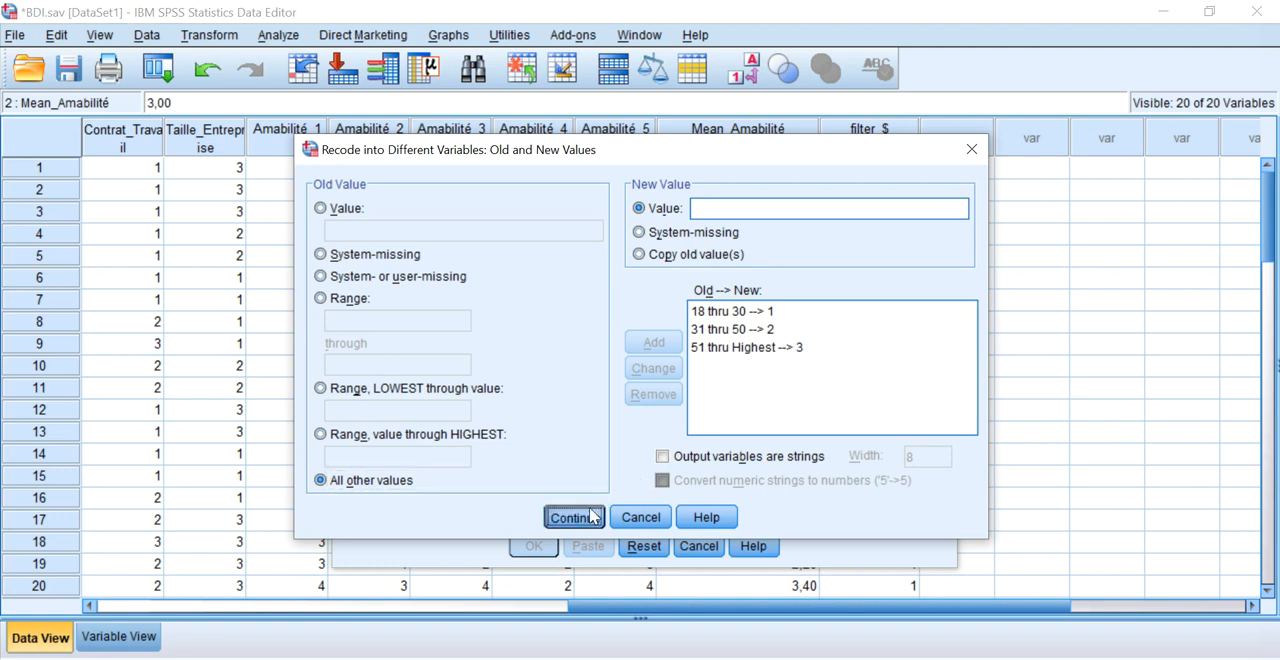
{"action": "left_click", "coordinate": [536, 544]}
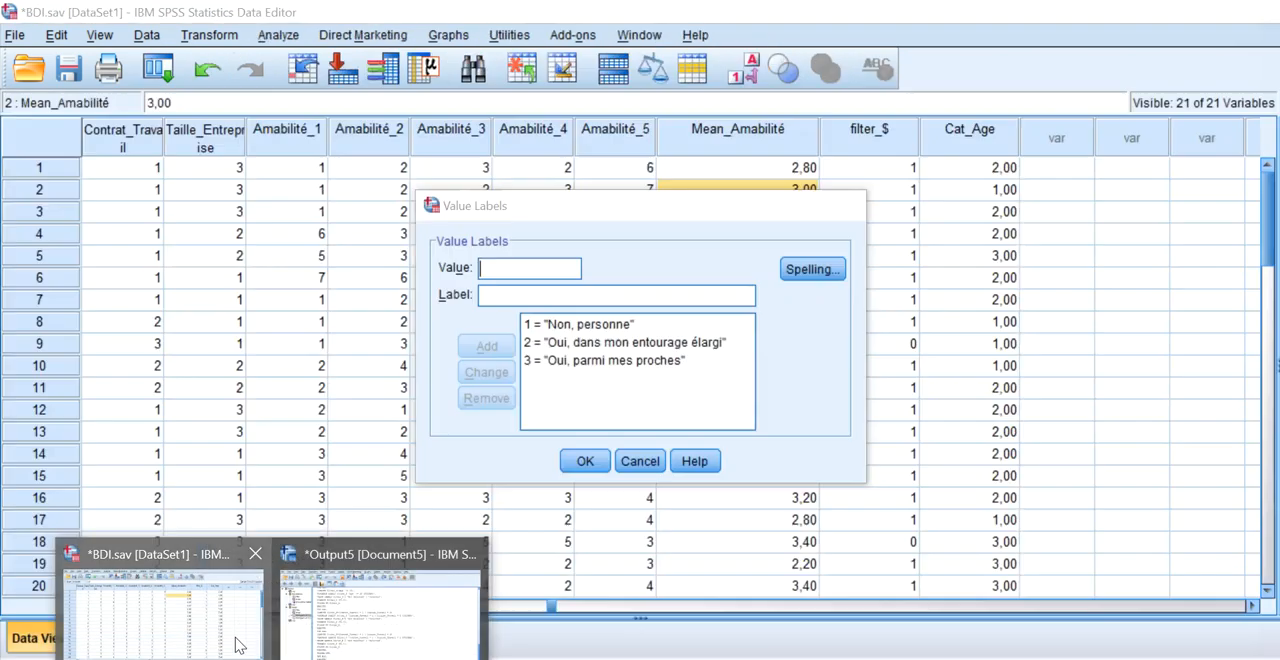
{"action": "left_click", "coordinate": [241, 645]}
{"action": "left_click", "coordinate": [133, 638]}
{"action": "left_click", "coordinate": [69, 563]}
{"action": "left_click_drag", "start_coordinate": [69, 563], "coordinate": [57, 175]}
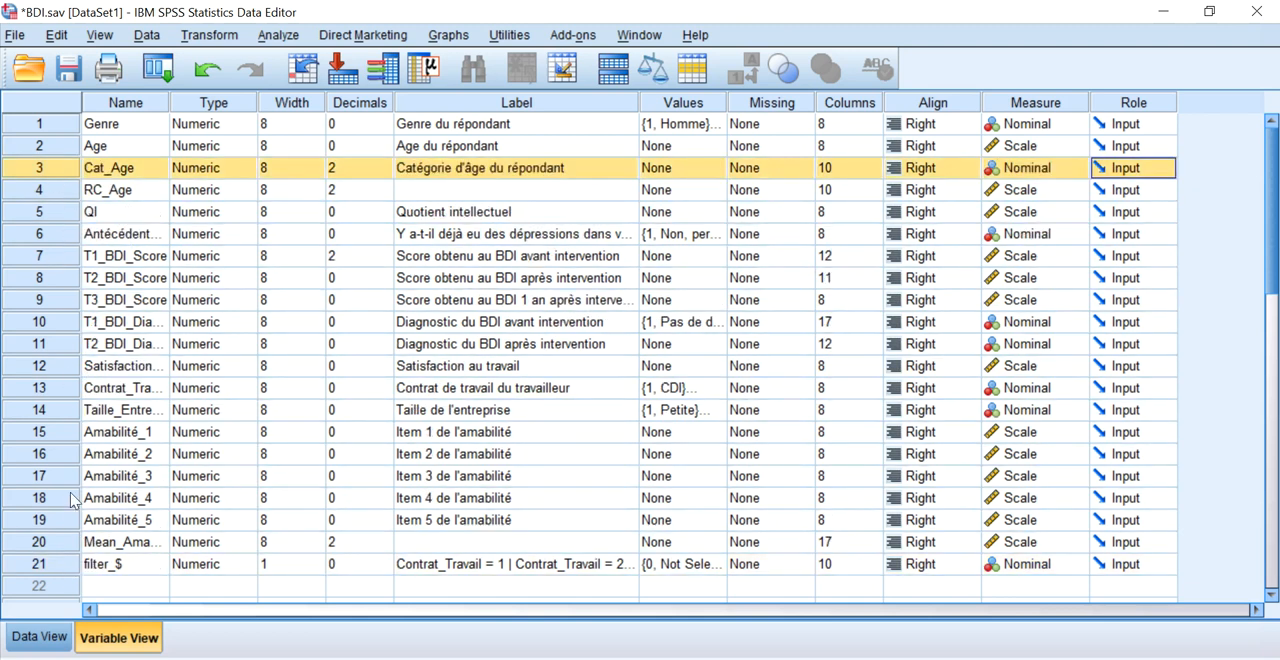
Check Cat_Age beside Age in the data and set Cat_Age's decimals to 0.
{"action": "left_click", "coordinate": [45, 637]}
{"action": "left_click", "coordinate": [126, 607]}
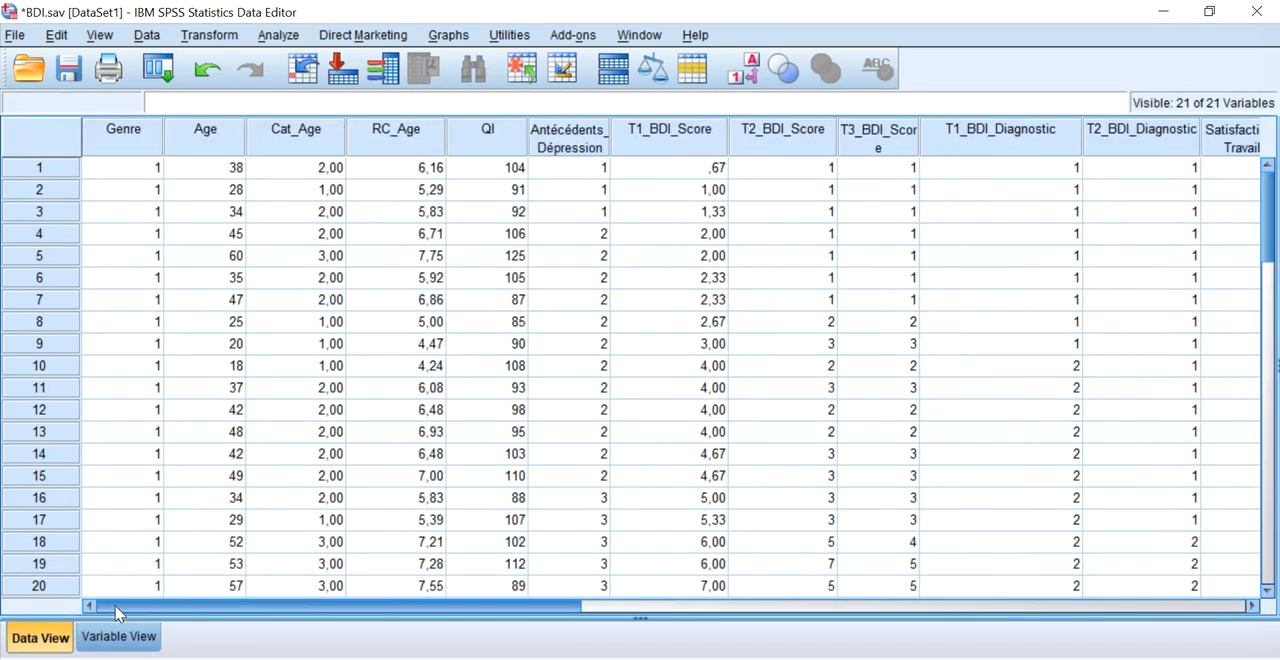
{"action": "left_click", "coordinate": [218, 174]}
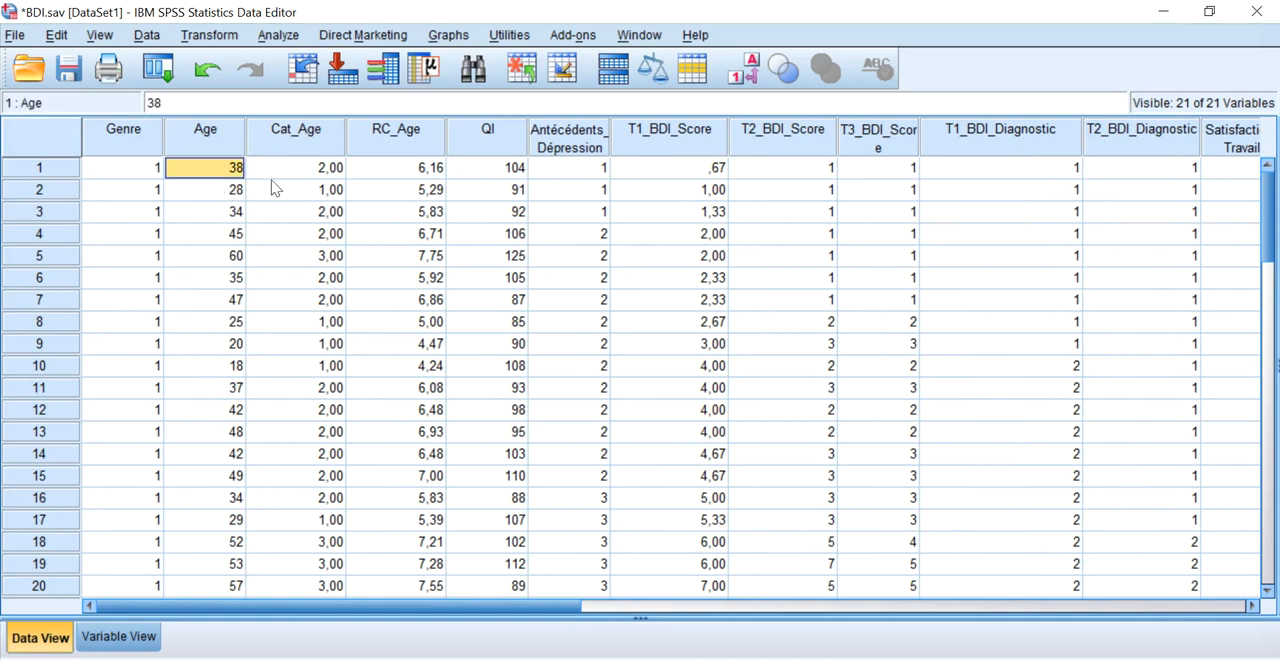
{"action": "left_click", "coordinate": [119, 637]}
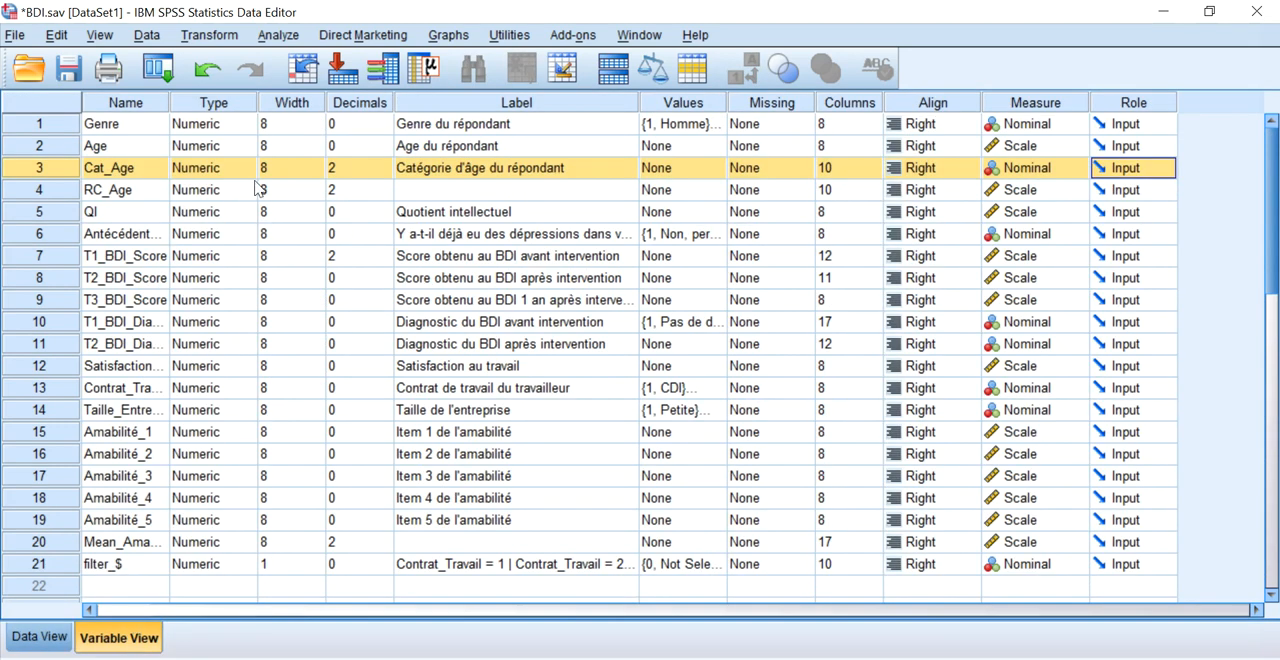
{"action": "left_click", "coordinate": [378, 176]}
{"action": "left_click", "coordinate": [386, 173]}
{"action": "left_click", "coordinate": [386, 173]}
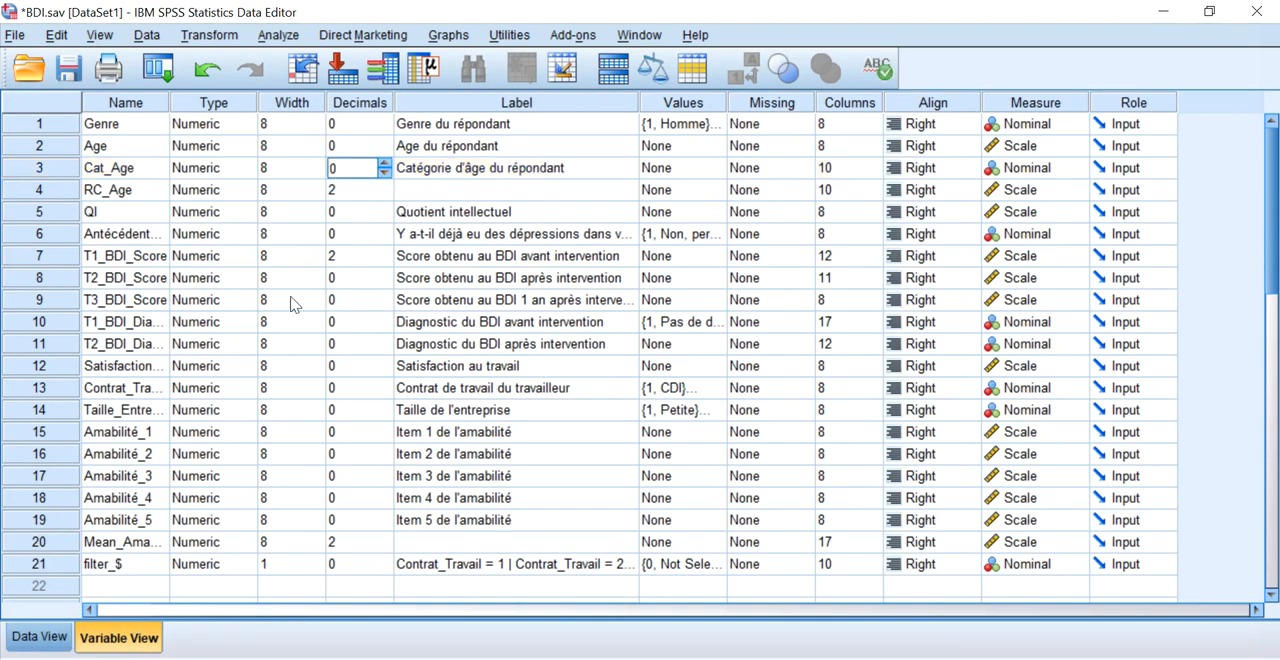
Compare each case's Age with its Cat_Age category throughout the data.
{"action": "left_click", "coordinate": [64, 640]}
{"action": "left_click", "coordinate": [250, 192]}
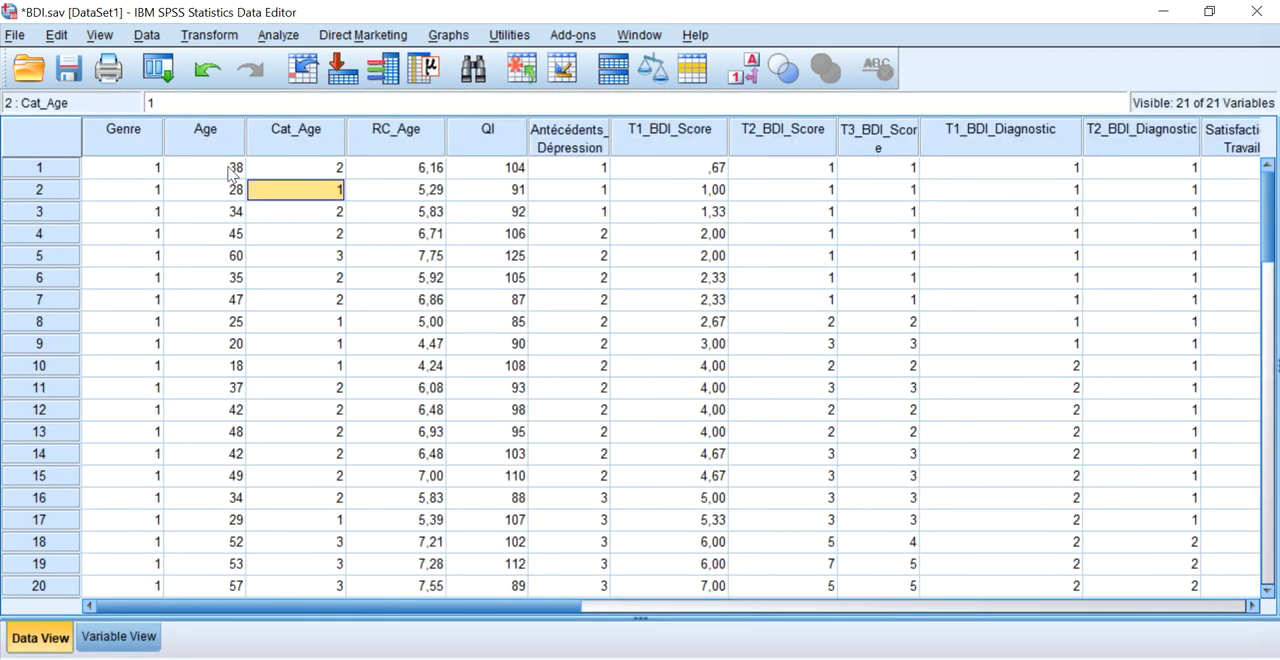
{"action": "left_click", "coordinate": [232, 174]}
{"action": "left_click", "coordinate": [311, 177]}
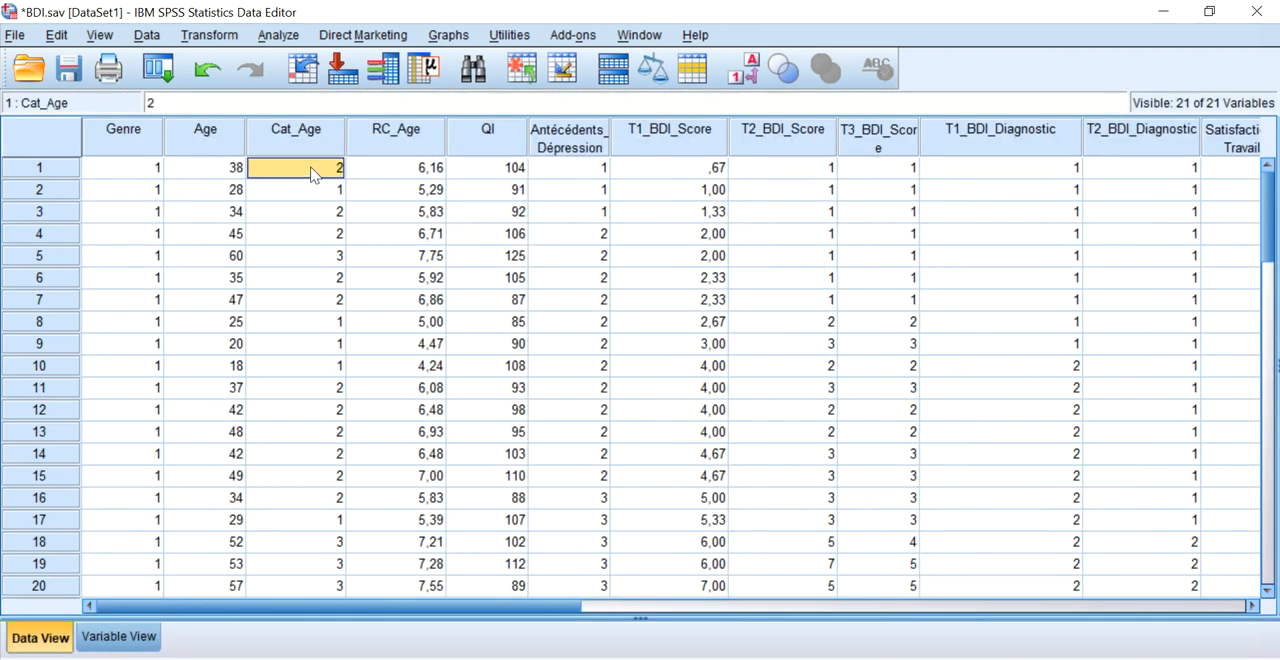
{"action": "mouse_move", "coordinate": [311, 187]}
{"action": "left_mouse_down"}
{"action": "mouse_move", "coordinate": [309, 302]}
{"action": "mouse_move", "coordinate": [311, 183]}
{"action": "left_mouse_up"}
{"action": "scroll", "coordinate": [313, 190], "scroll_direction": "down", "scroll_amount": 11}
{"action": "scroll", "coordinate": [315, 236], "scroll_direction": "down", "scroll_amount": 2}
{"action": "scroll", "coordinate": [314, 286], "scroll_direction": "up", "scroll_amount": 13}
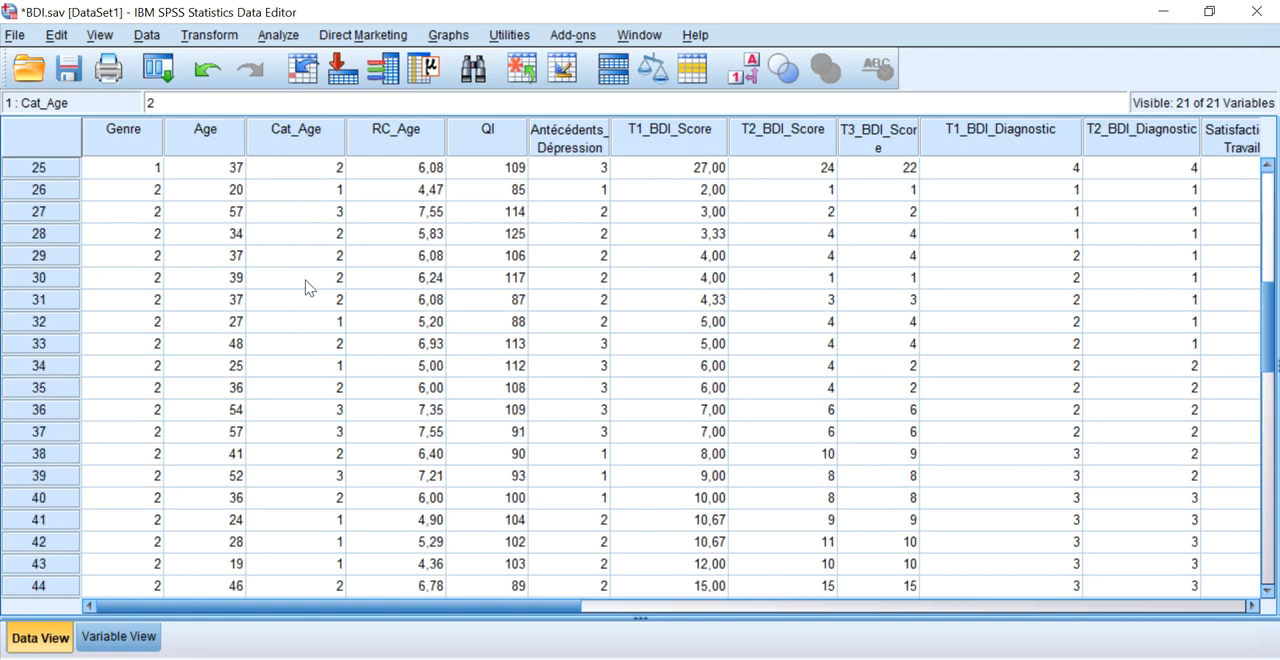
Examine the available recode commands and the Age and Cat_Age columns they concern.
{"action": "left_click", "coordinate": [209, 35]}
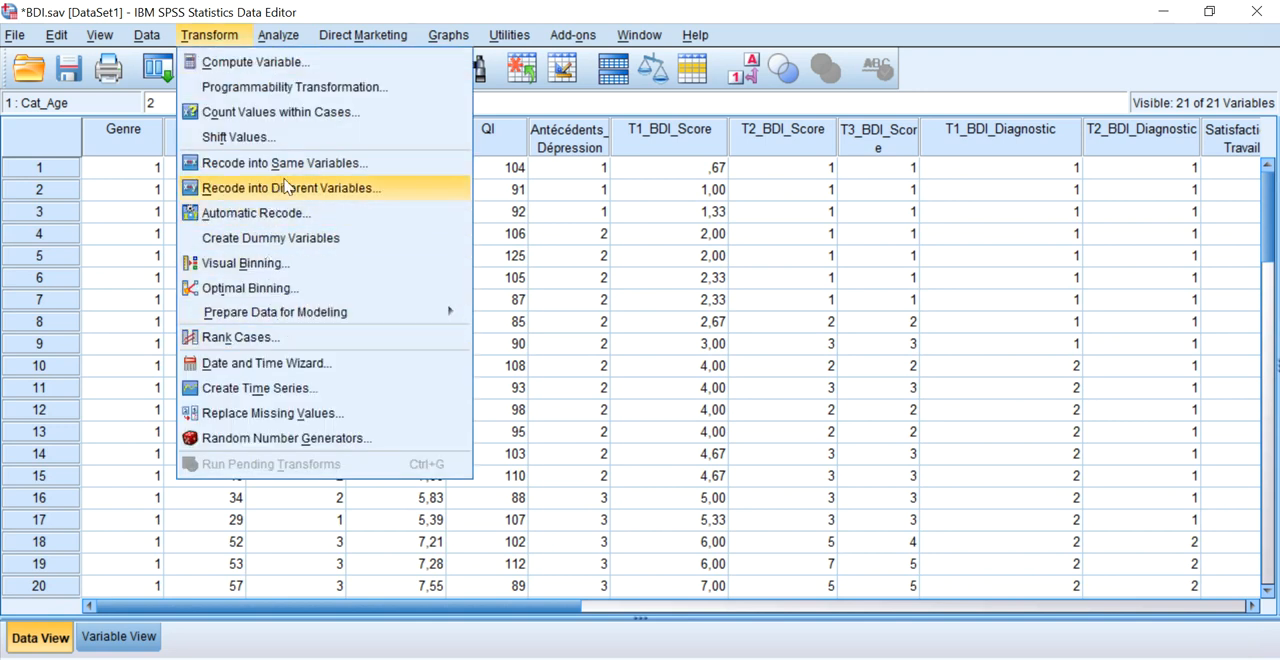
{"action": "left_click", "coordinate": [148, 188]}
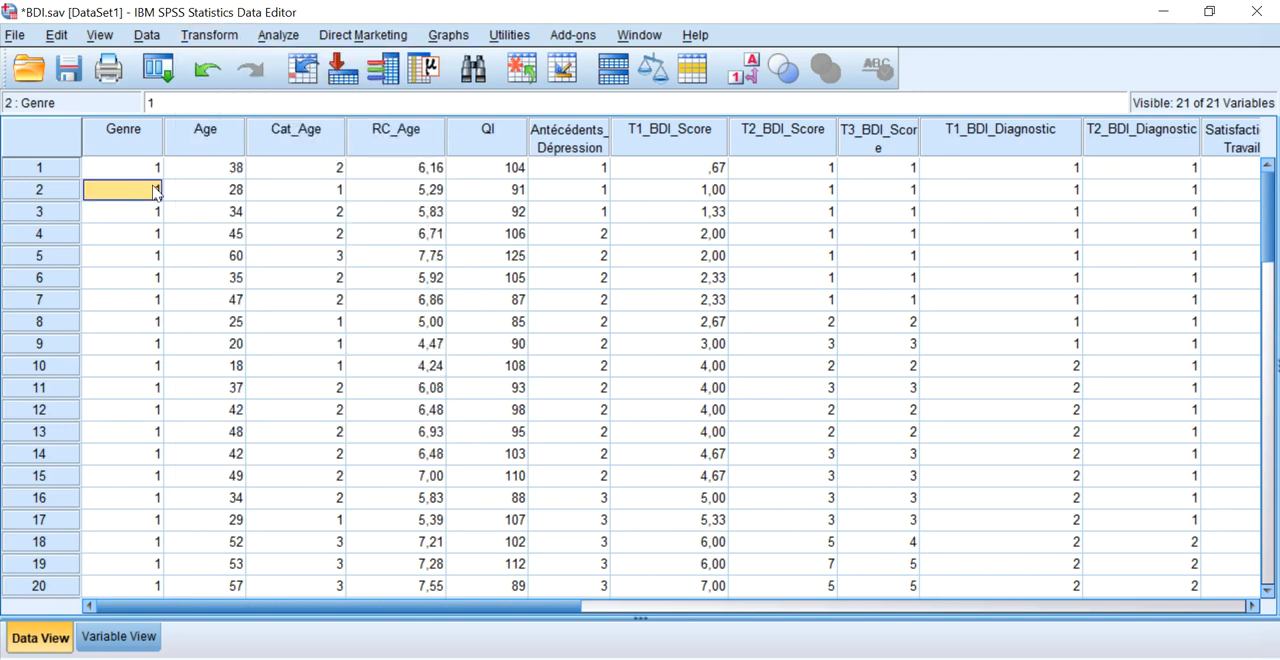
{"action": "left_click_drag", "start_coordinate": [236, 168], "coordinate": [224, 455]}
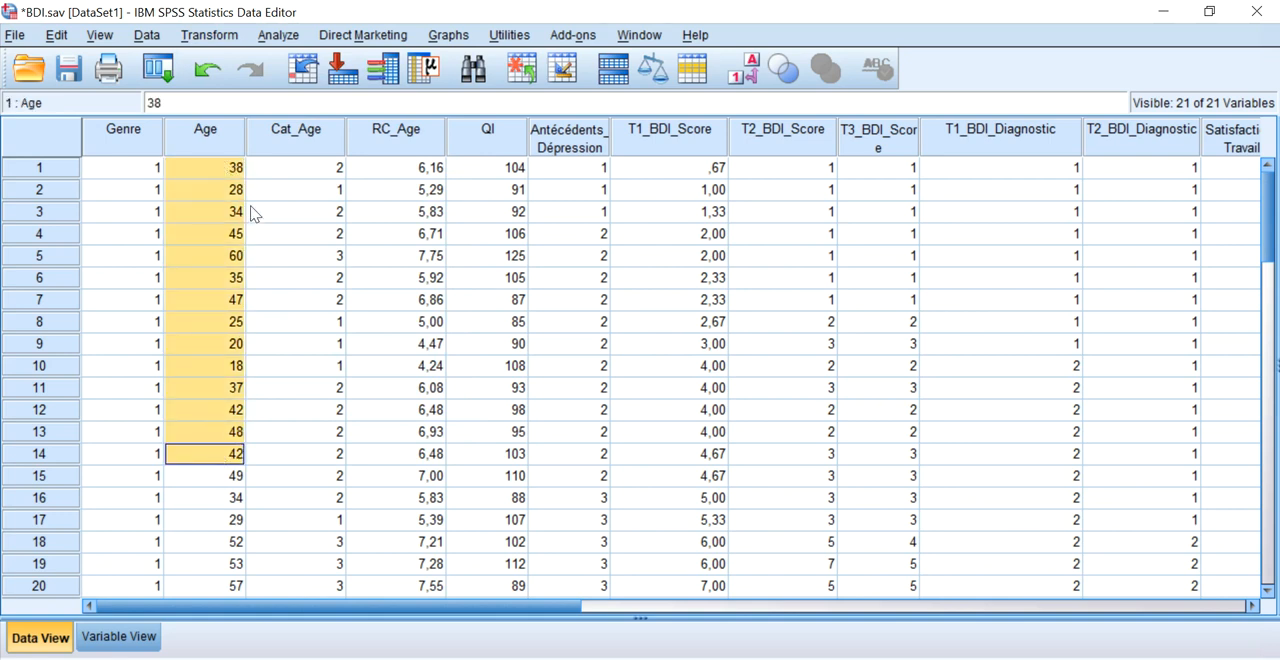
{"action": "left_click", "coordinate": [230, 140]}
{"action": "left_click", "coordinate": [287, 166]}
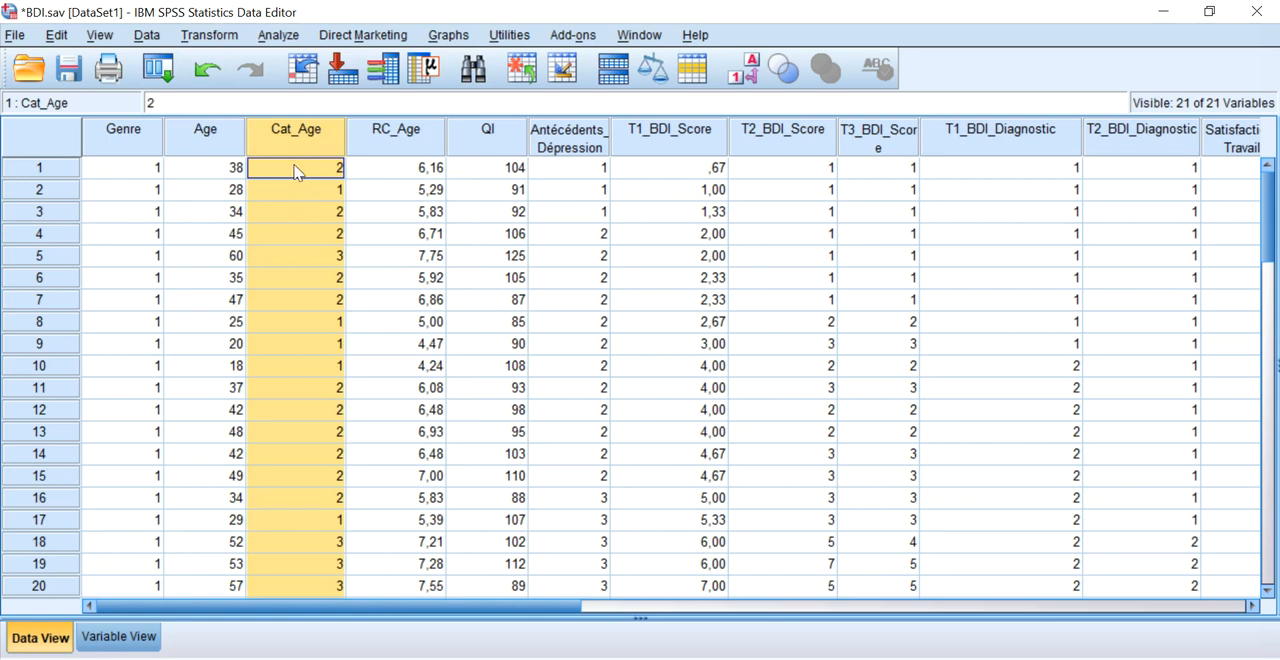
{"action": "left_click", "coordinate": [295, 170]}
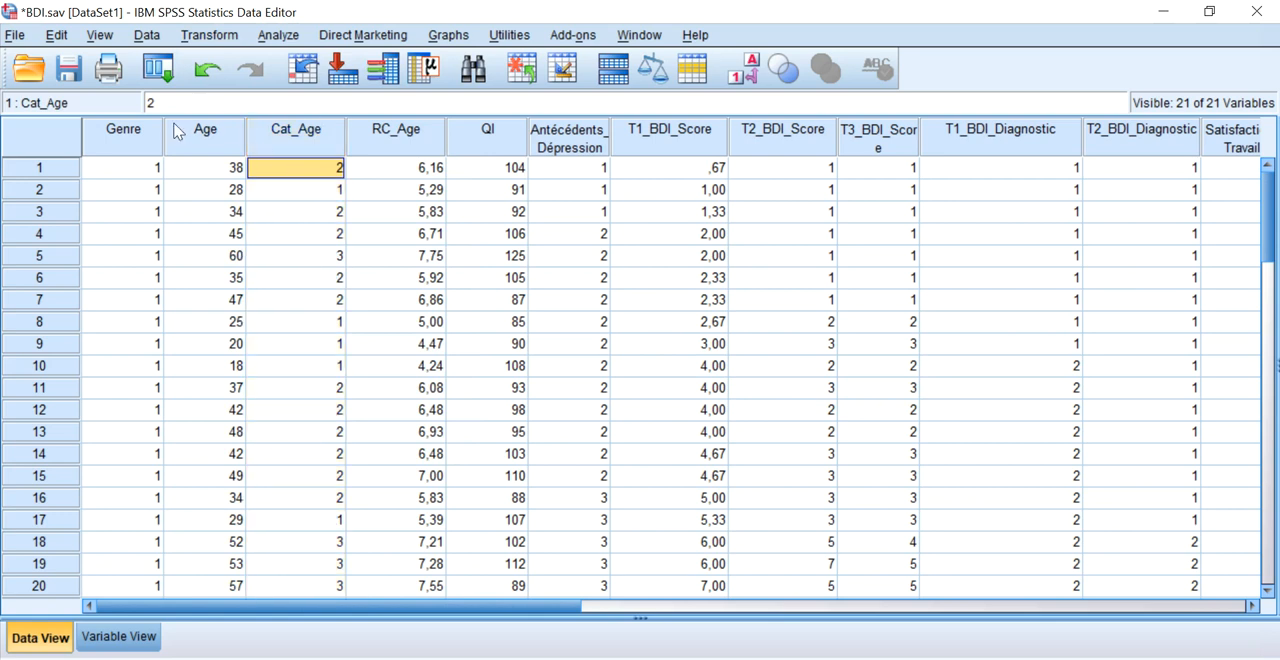
{"action": "left_click", "coordinate": [150, 36]}
{"action": "mouse_move", "coordinate": [189, 47]}
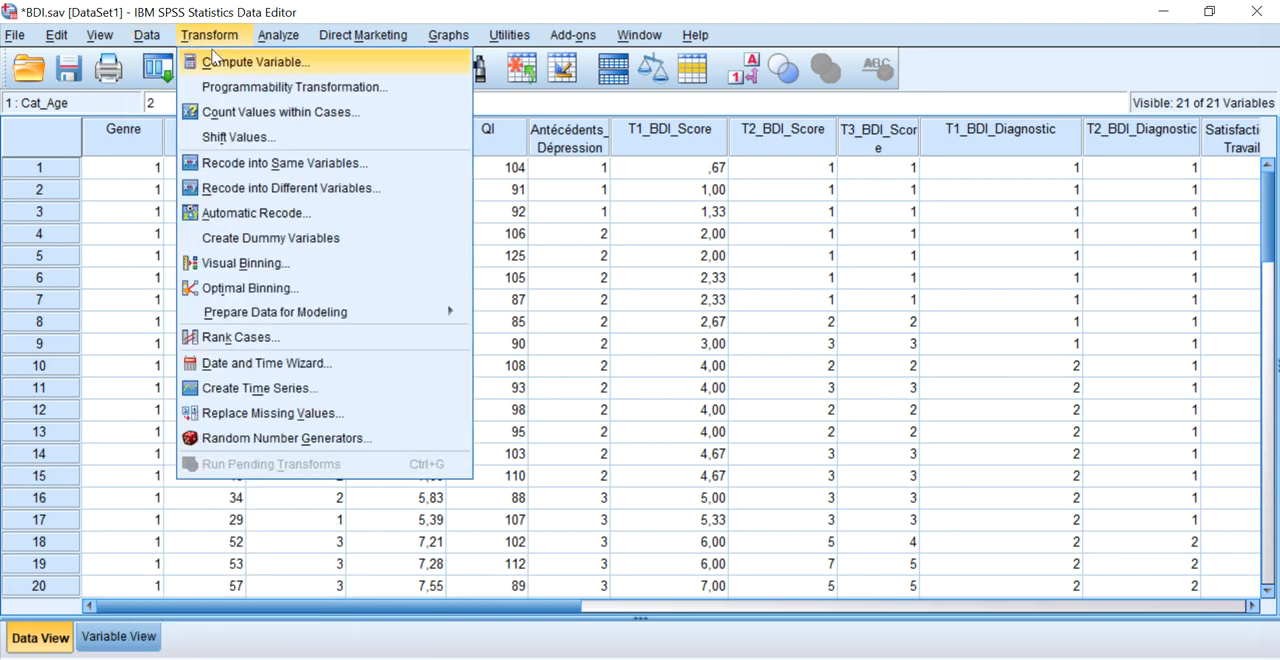
{"action": "left_click", "coordinate": [645, 282]}
Compare the Amabilité_5 scores with the Amabilité_1 to Amabilité_4 scores, especially for the first case.
{"action": "left_click_drag", "start_coordinate": [405, 614], "coordinate": [805, 607]}
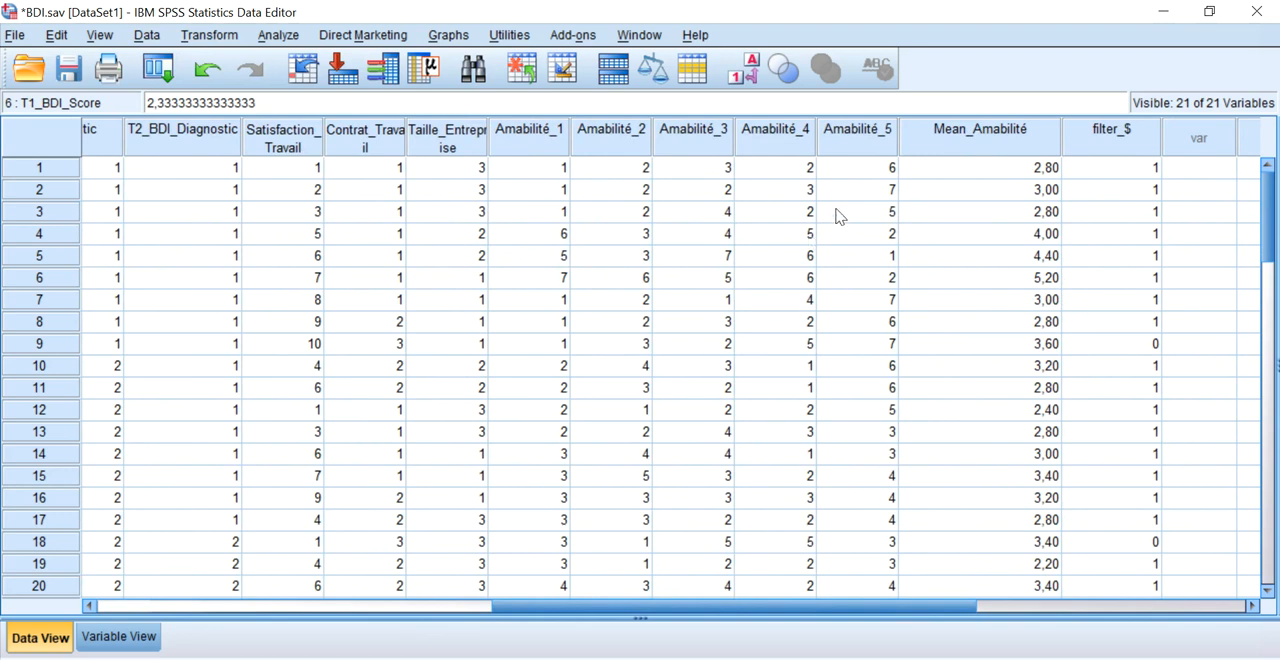
{"action": "left_click_drag", "start_coordinate": [857, 170], "coordinate": [884, 310]}
{"action": "left_click", "coordinate": [879, 219]}
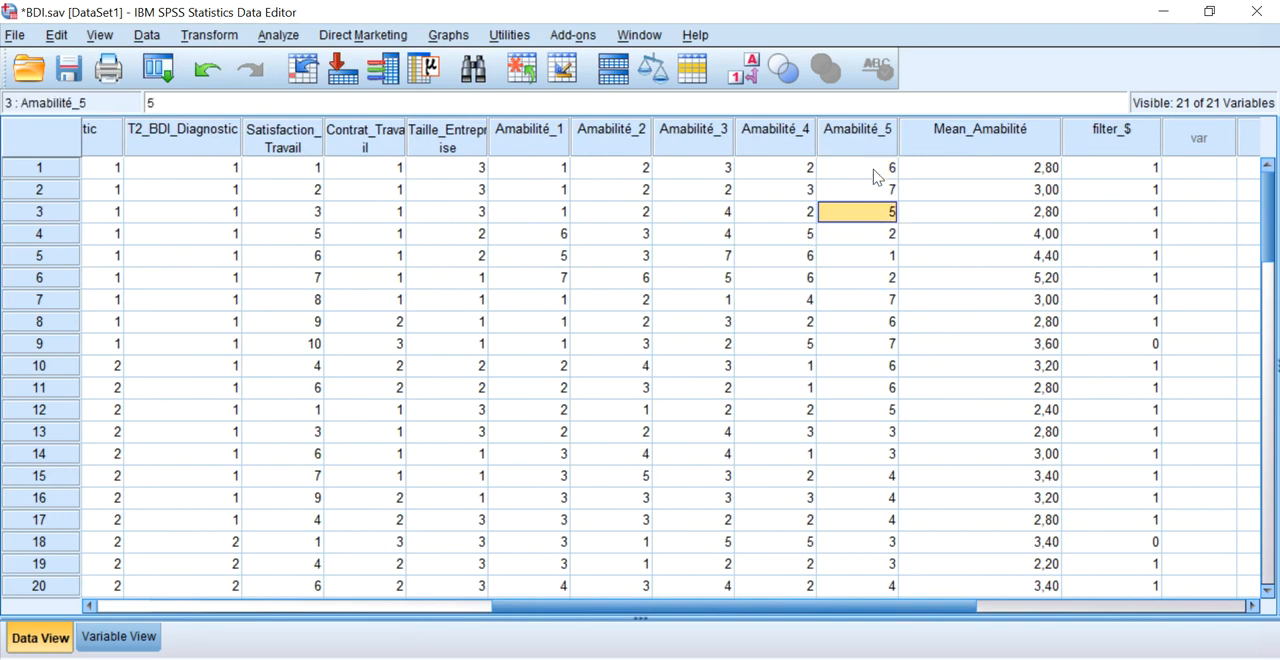
{"action": "left_click", "coordinate": [874, 172]}
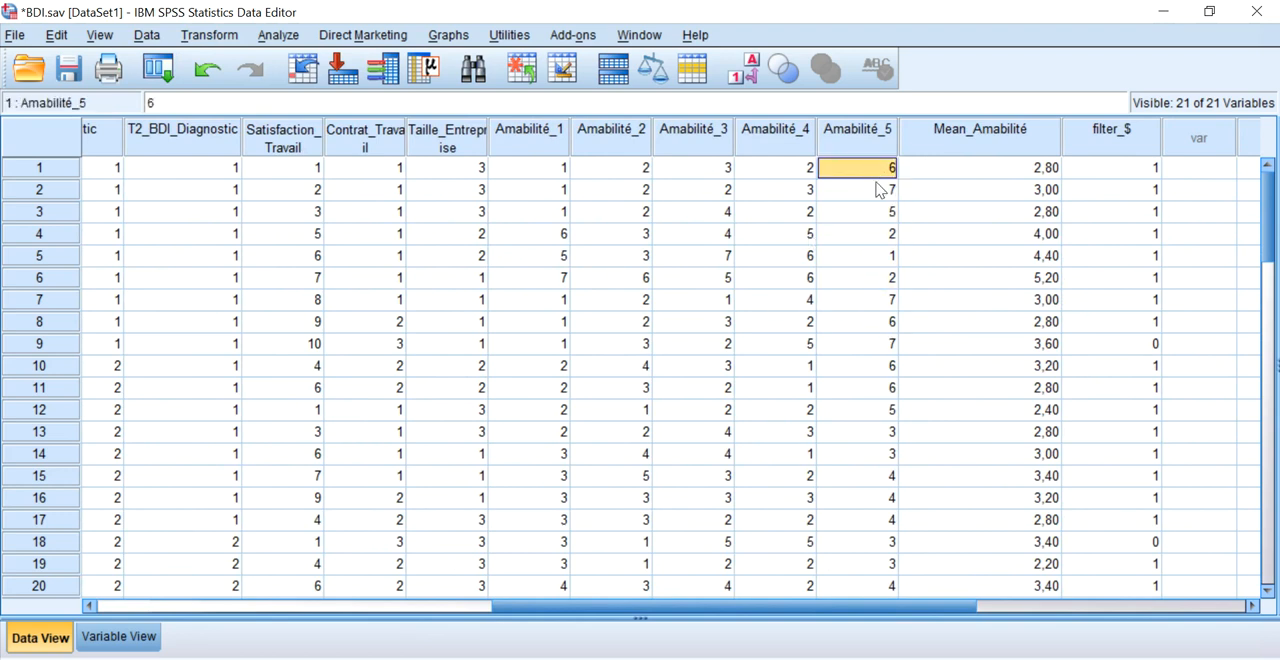
{"action": "left_click_drag", "start_coordinate": [555, 169], "coordinate": [776, 179]}
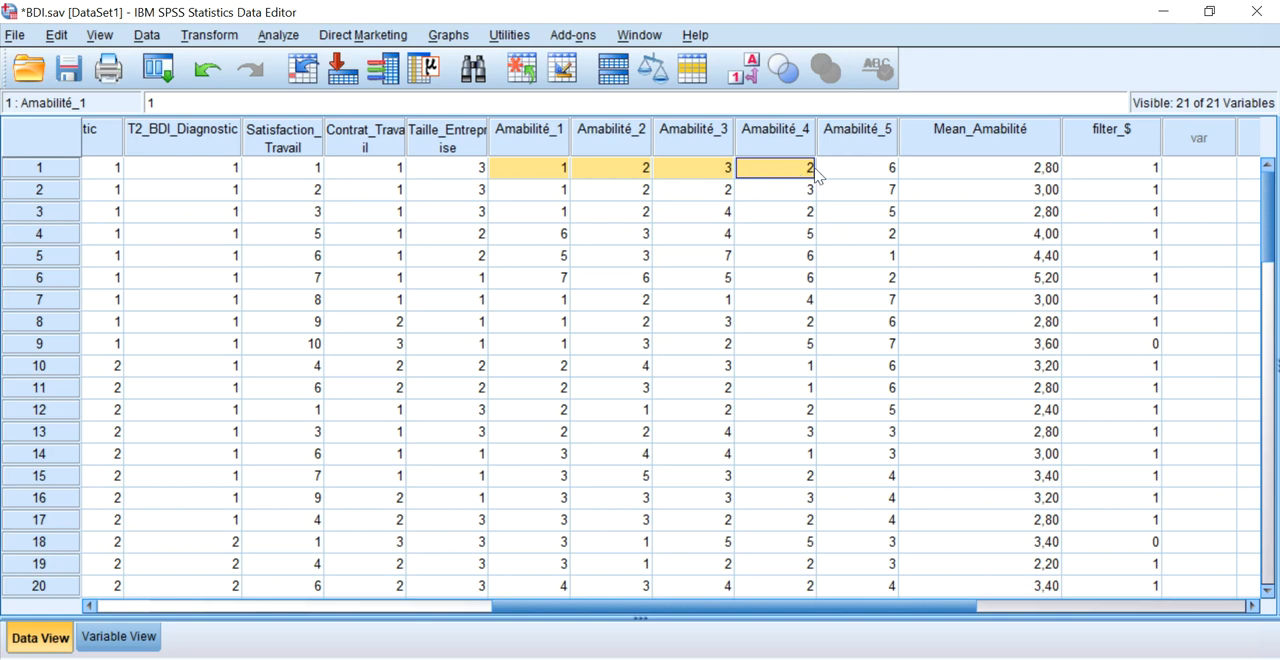
{"action": "left_click", "coordinate": [846, 176]}
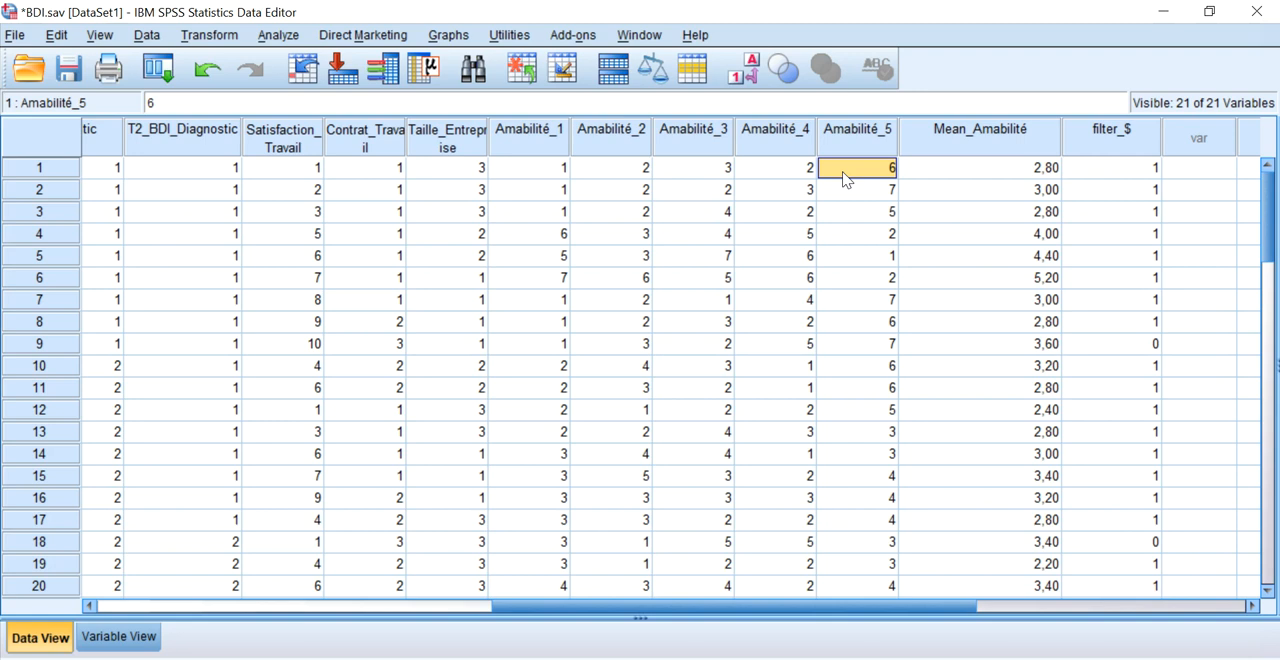
Contrast the first case's Amabilité_1 and Amabilité_2 scores with its Amabilité_5 score, and review the Amabilité_5 scores of the first twelve cases.
{"action": "left_click", "coordinate": [562, 176]}
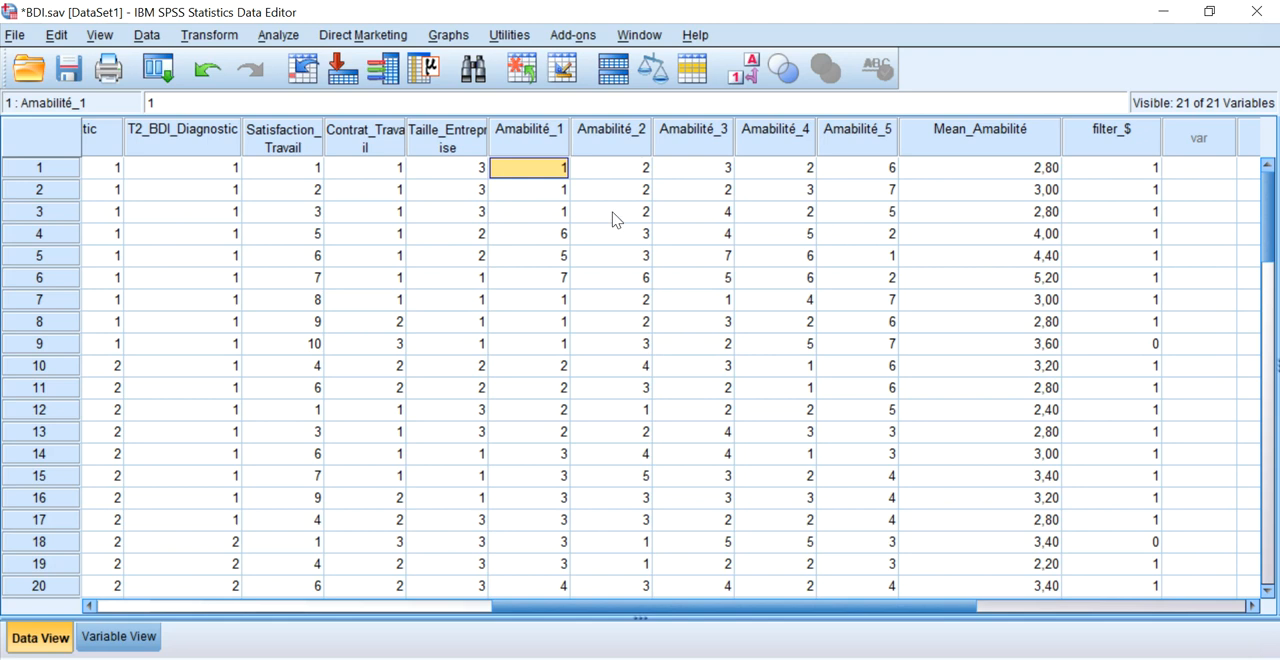
{"action": "left_click", "coordinate": [630, 171]}
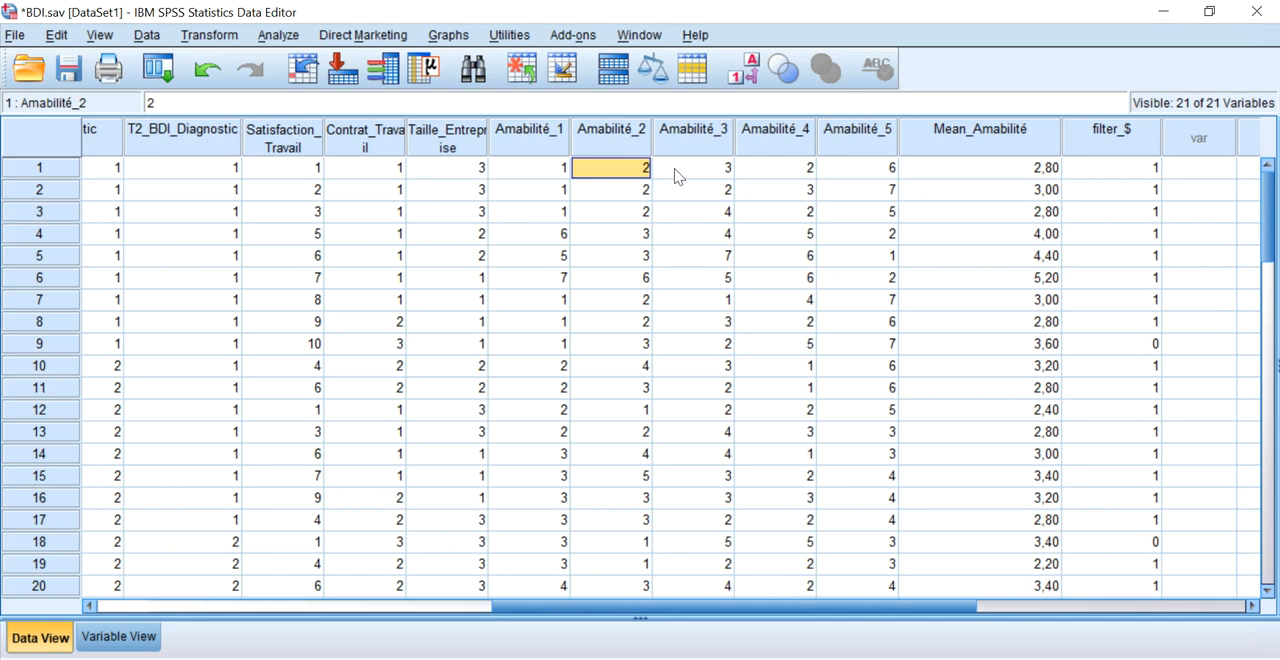
{"action": "left_click", "coordinate": [866, 172]}
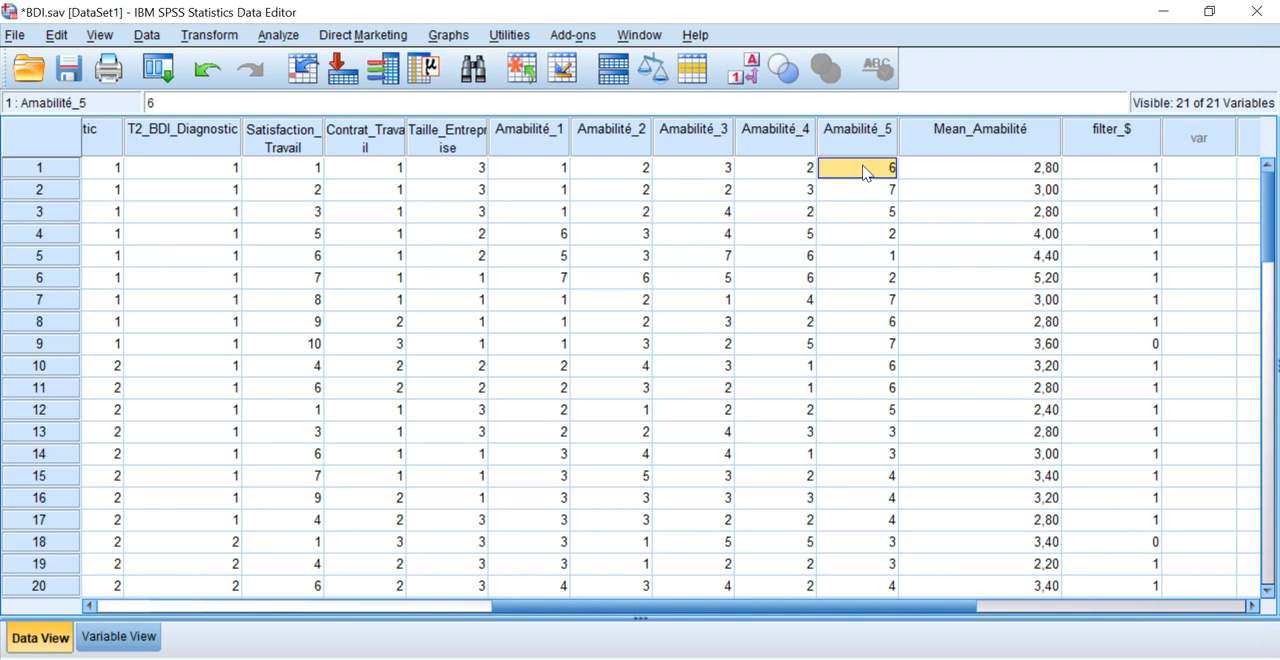
{"action": "left_click_drag", "start_coordinate": [868, 175], "coordinate": [856, 421]}
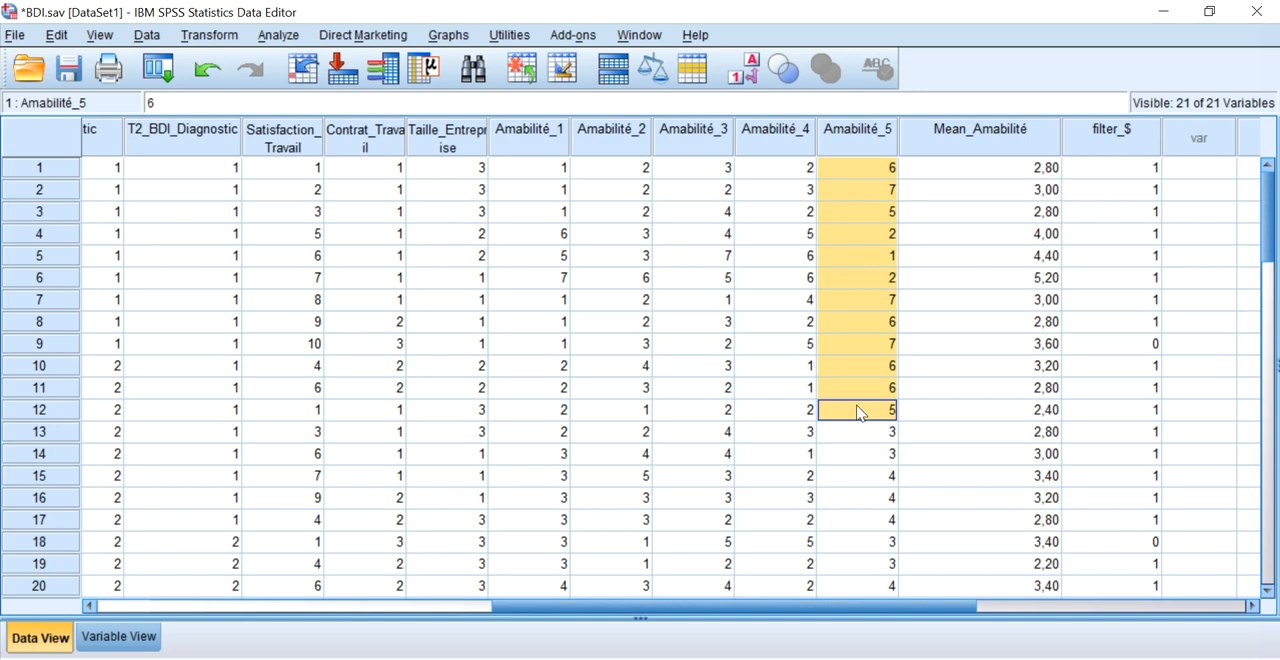
{"action": "left_click", "coordinate": [812, 190]}
{"action": "left_click", "coordinate": [840, 171]}
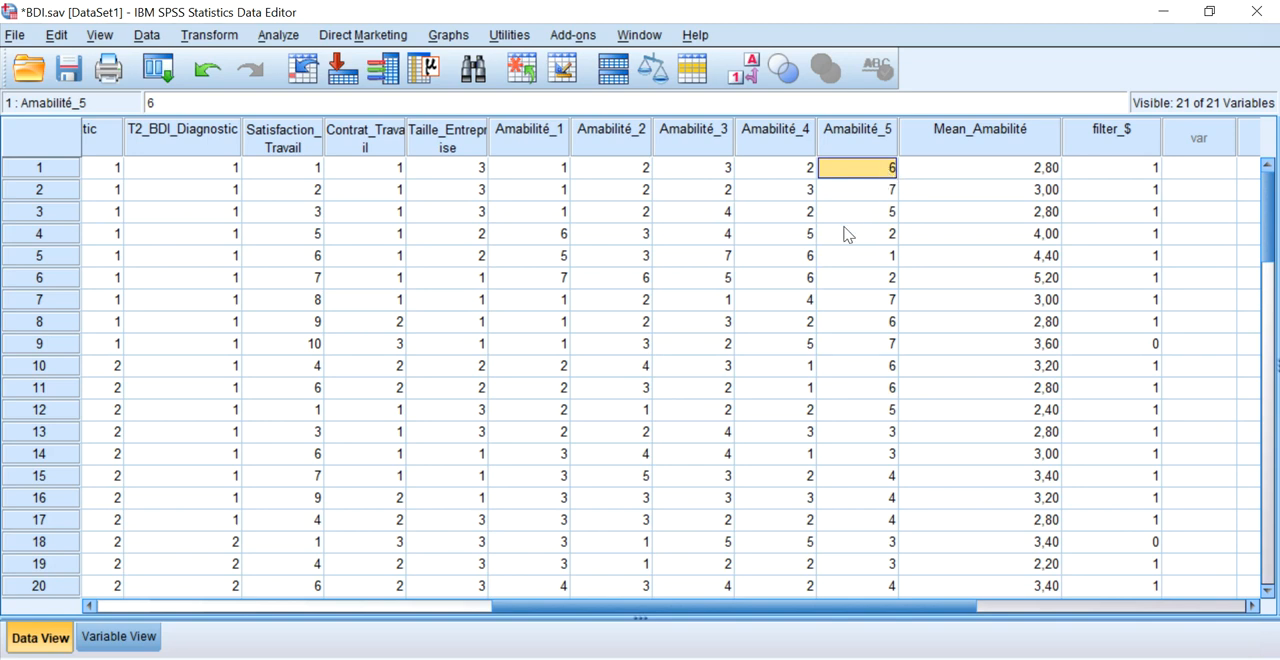
Start a recode into different variables and replace Age with Amabilité_5 as the variable to recode.
{"action": "left_click", "coordinate": [210, 36]}
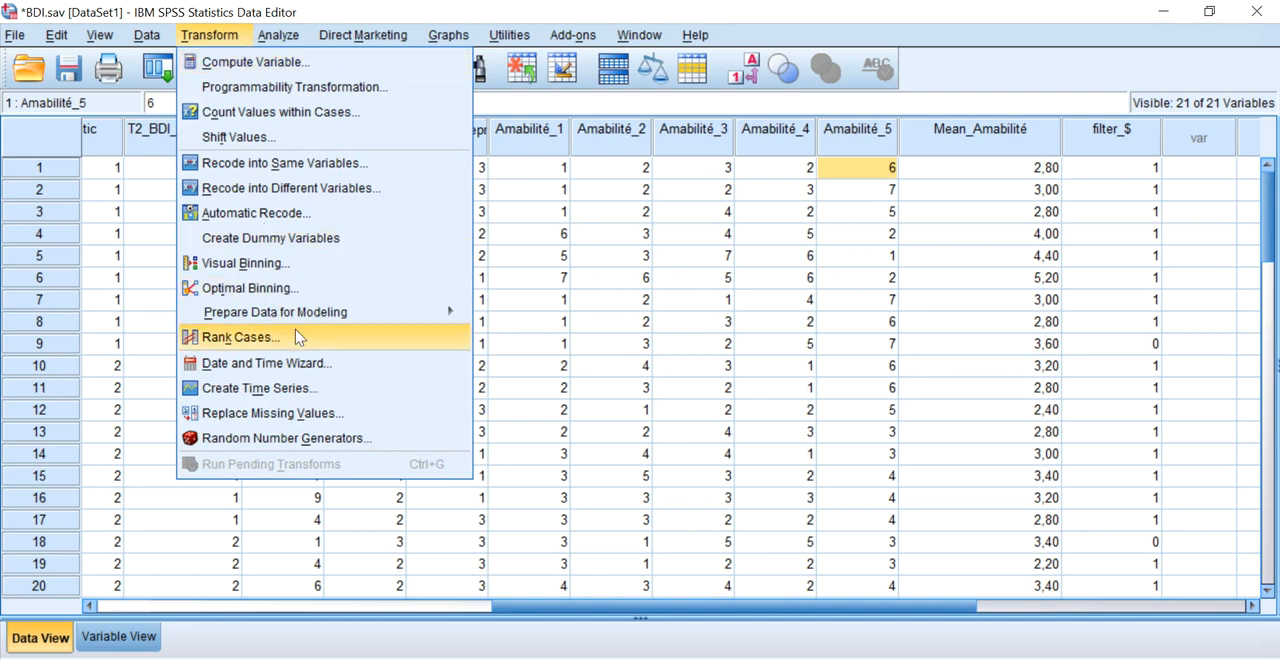
{"action": "left_click", "coordinate": [293, 190]}
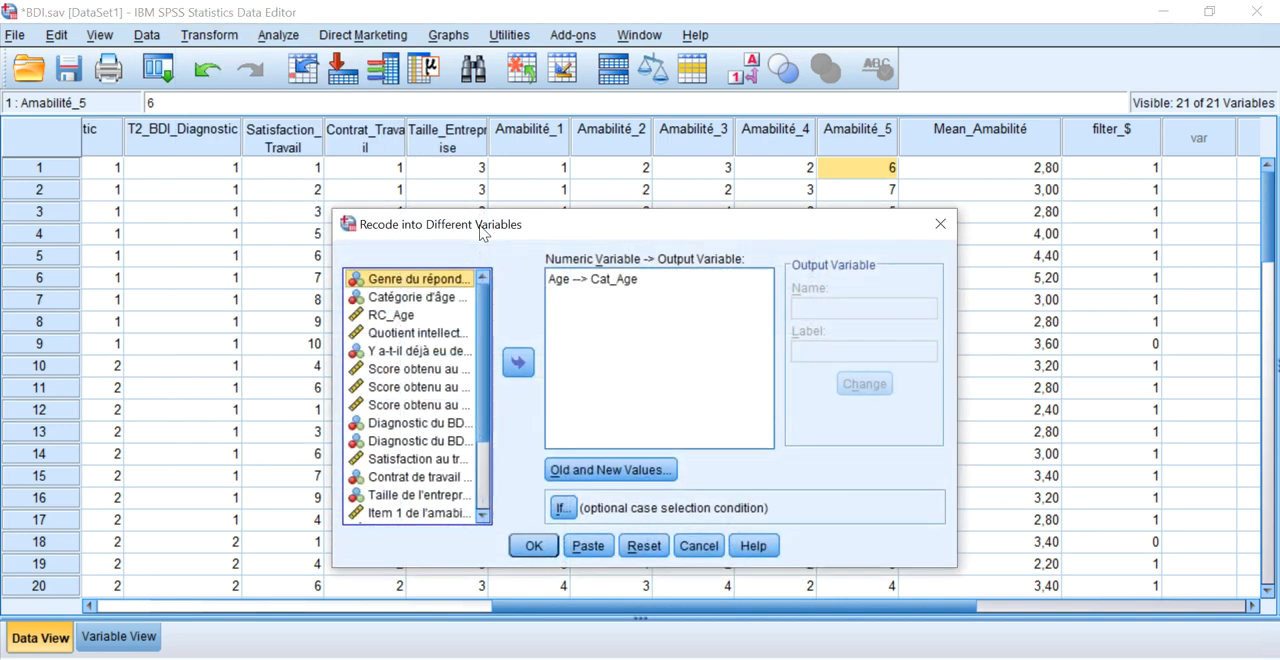
{"action": "left_click", "coordinate": [533, 363]}
{"action": "scroll", "coordinate": [448, 362], "scroll_direction": "down", "scroll_amount": 3}
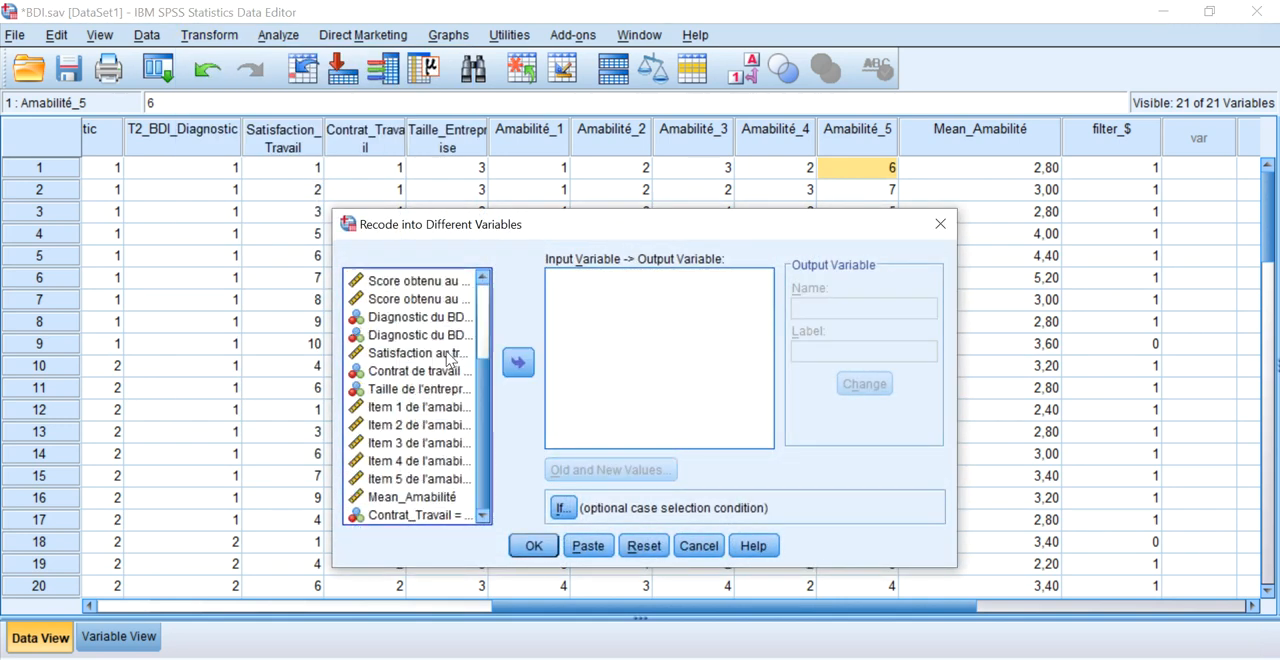
{"action": "left_click", "coordinate": [425, 479]}
{"action": "left_click", "coordinate": [518, 363]}
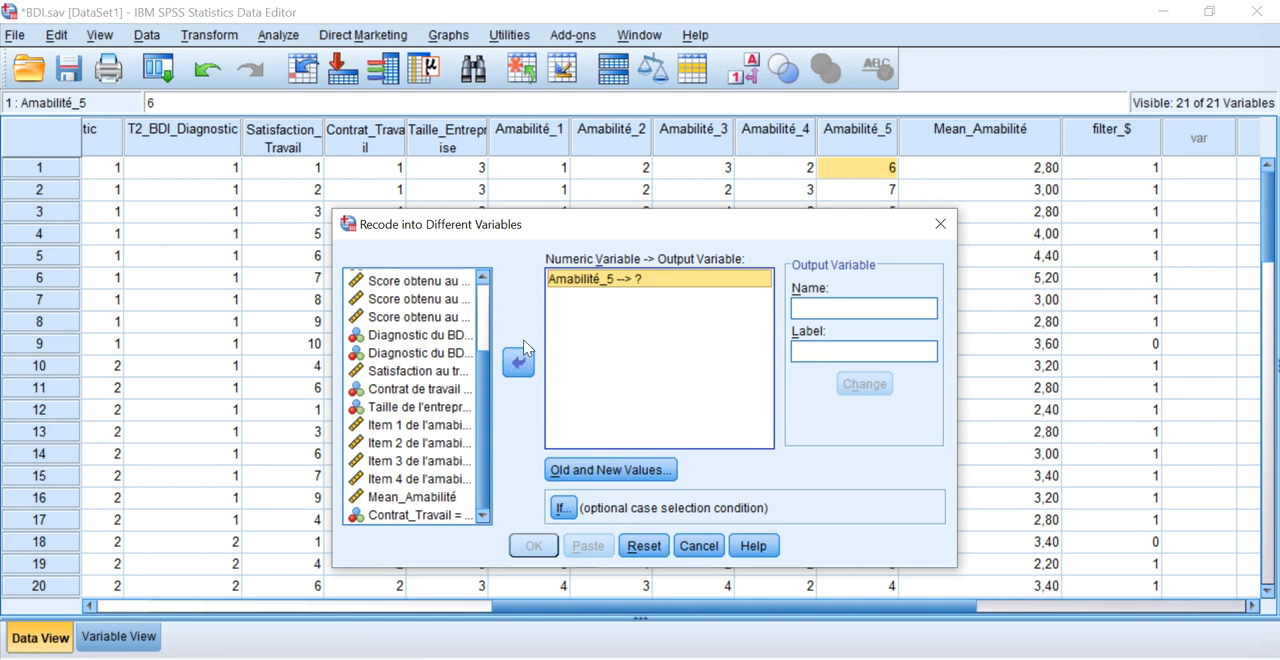
Name the output variable I_Amabilité_5.
{"action": "left_click", "coordinate": [826, 306]}
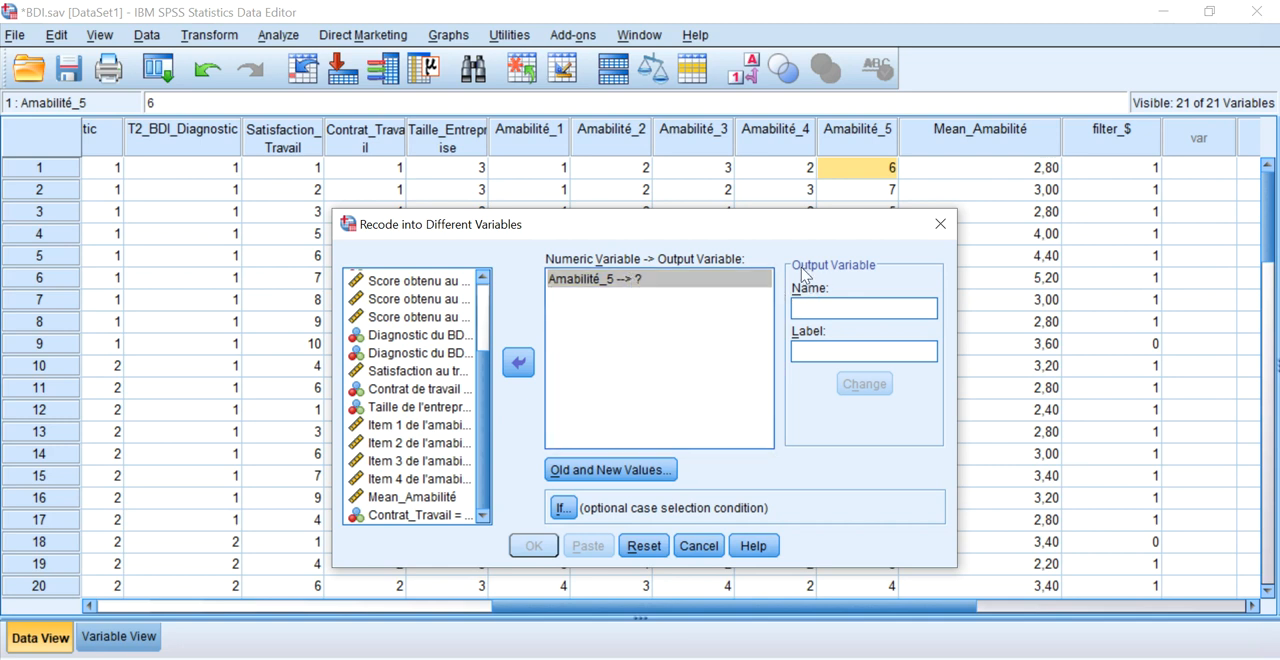
{"action": "type", "text": "Amab"}
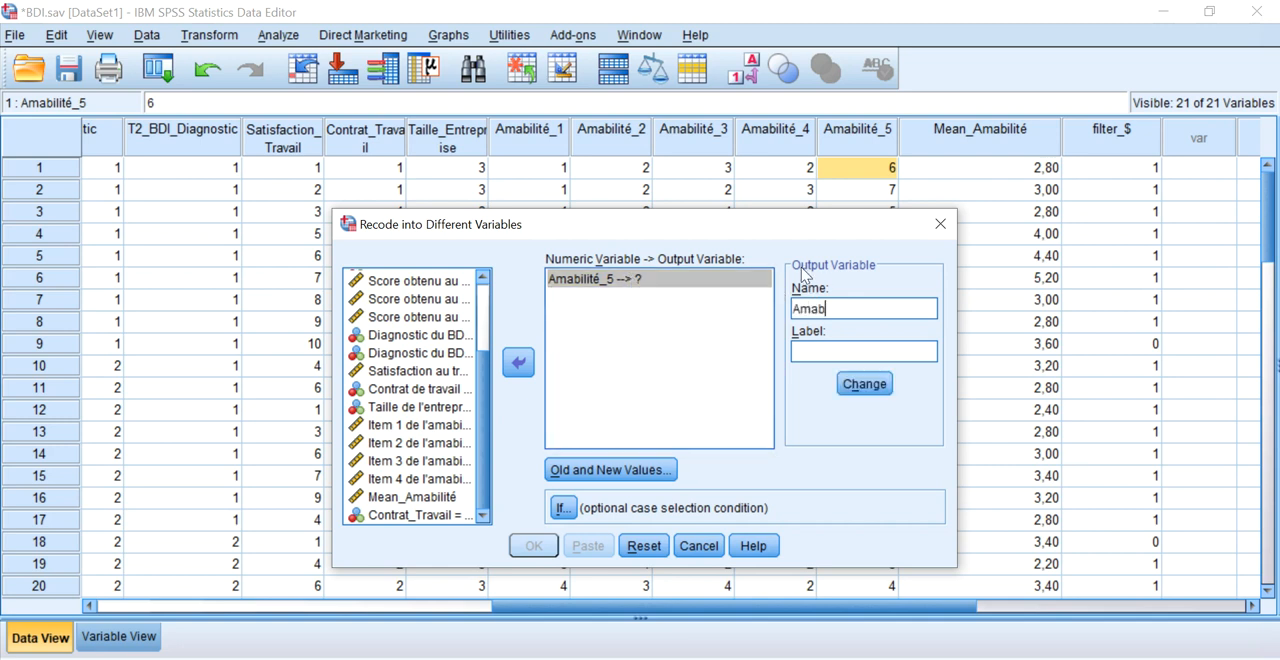
{"action": "type", "text": "ilité_5"}
{"action": "key", "text": "Home"}
{"action": "type", "text": "I_"}
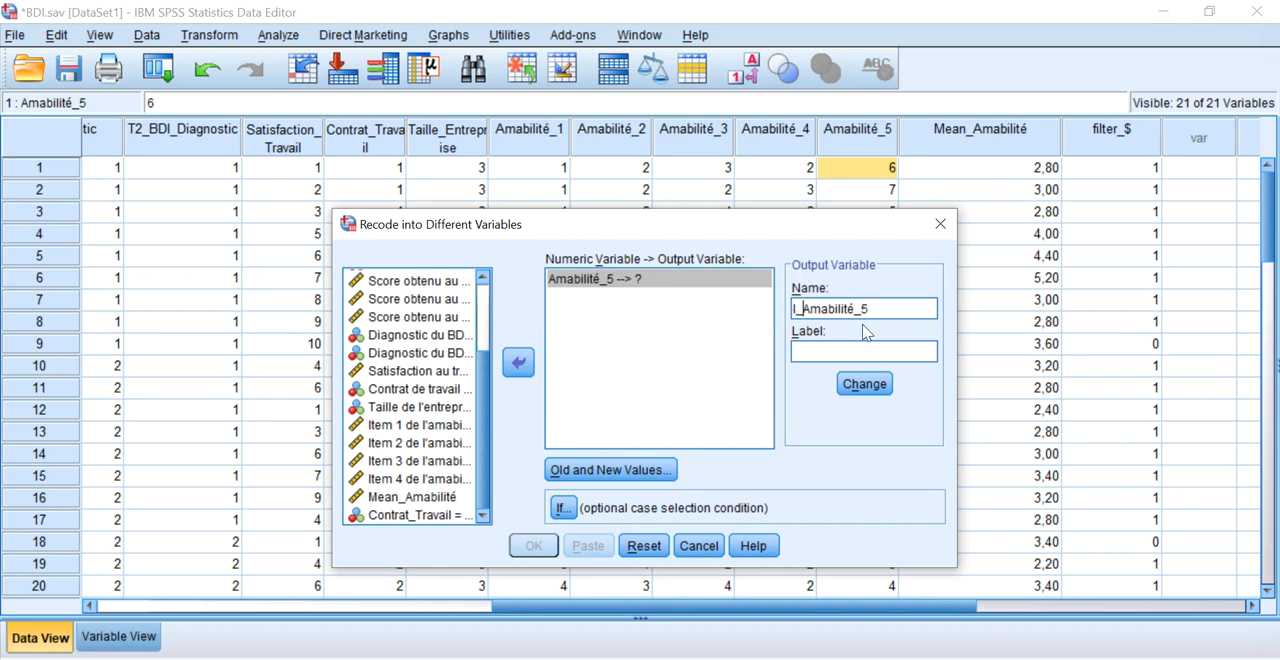
Label the output variable "Item 5 inversé de l'amabilité" and assign the new name and label to Amabilité_5.
{"action": "left_click", "coordinate": [870, 347]}
{"action": "type", "text": "Am"}
{"action": "key", "text": "BackSpace"}
{"action": "key", "text": "BackSpace"}
{"action": "type", "text": "Item "}
{"action": "type", "text": "5 inverse de l'a"}
{"action": "type", "text": "mabilité"}
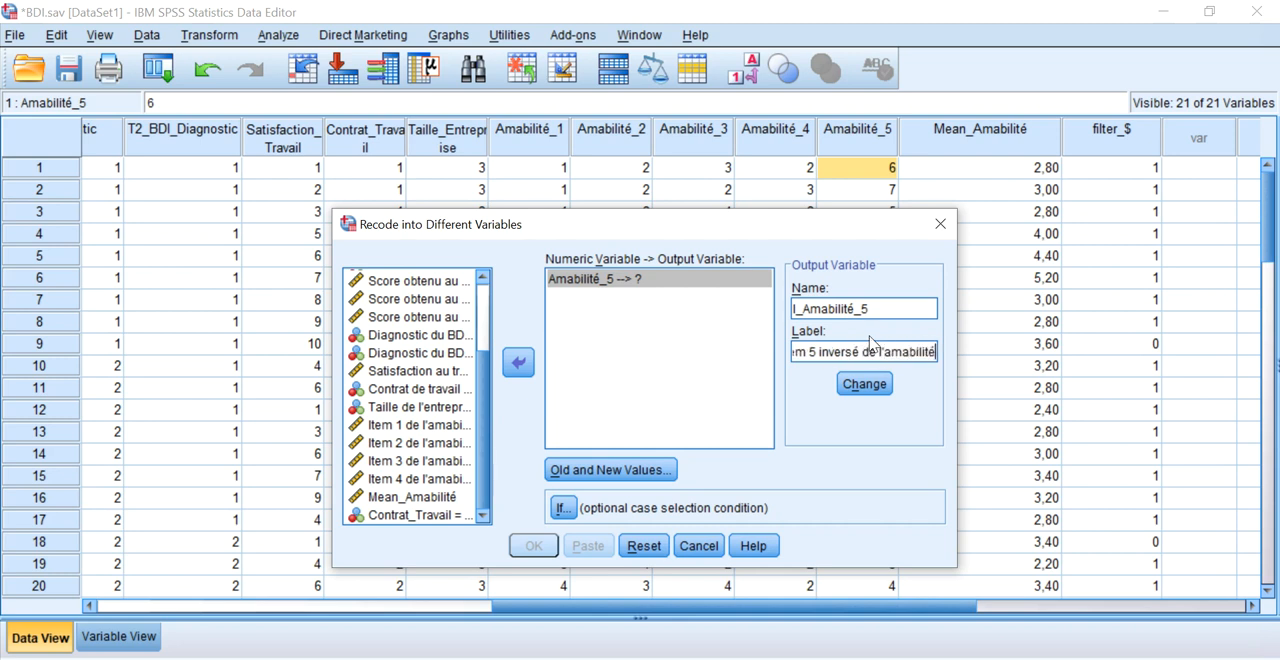
{"action": "left_click", "coordinate": [876, 384]}
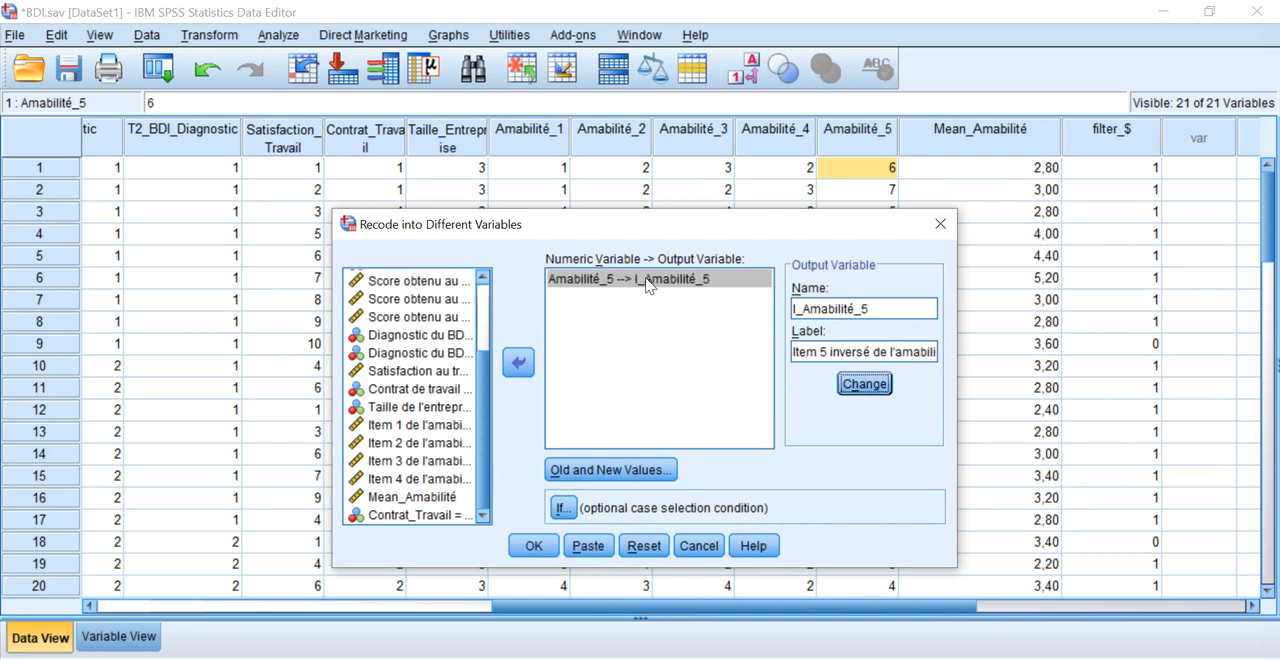
Remove the three age-range rules left in the old and new values of the recode.
{"action": "left_click", "coordinate": [603, 470]}
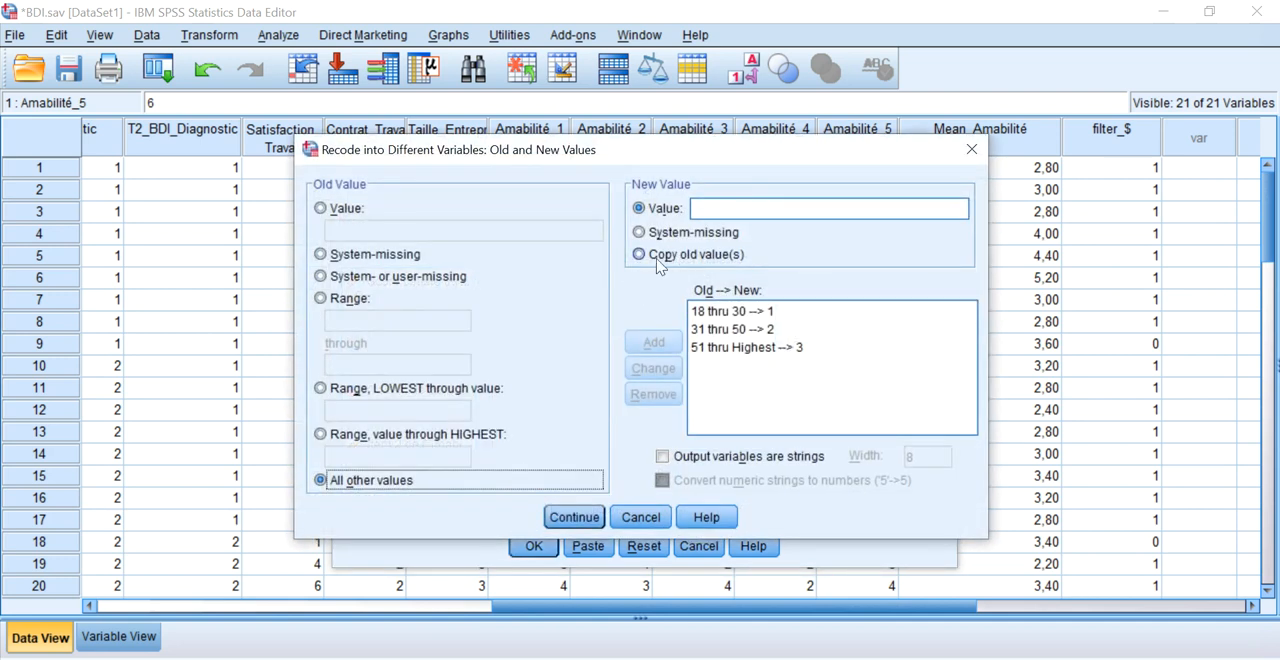
{"action": "left_click", "coordinate": [718, 346]}
{"action": "left_click", "coordinate": [653, 394]}
{"action": "left_click", "coordinate": [705, 330]}
{"action": "left_click", "coordinate": [653, 394]}
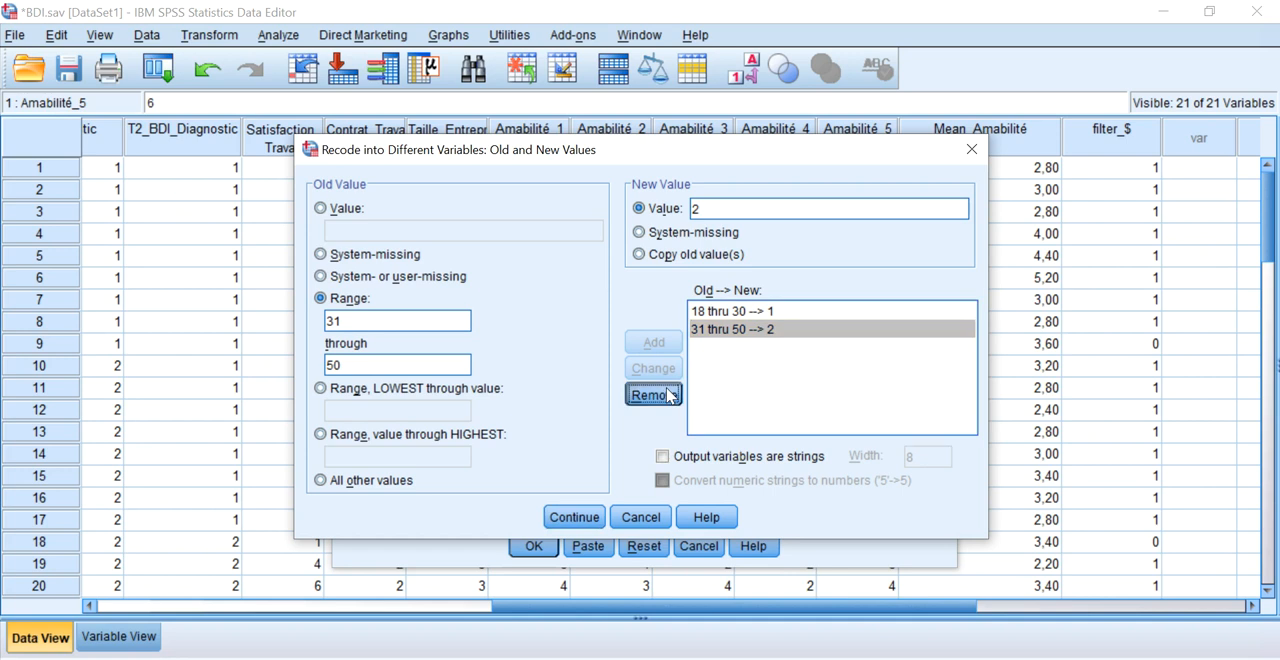
{"action": "left_click", "coordinate": [729, 312]}
{"action": "left_click", "coordinate": [653, 394]}
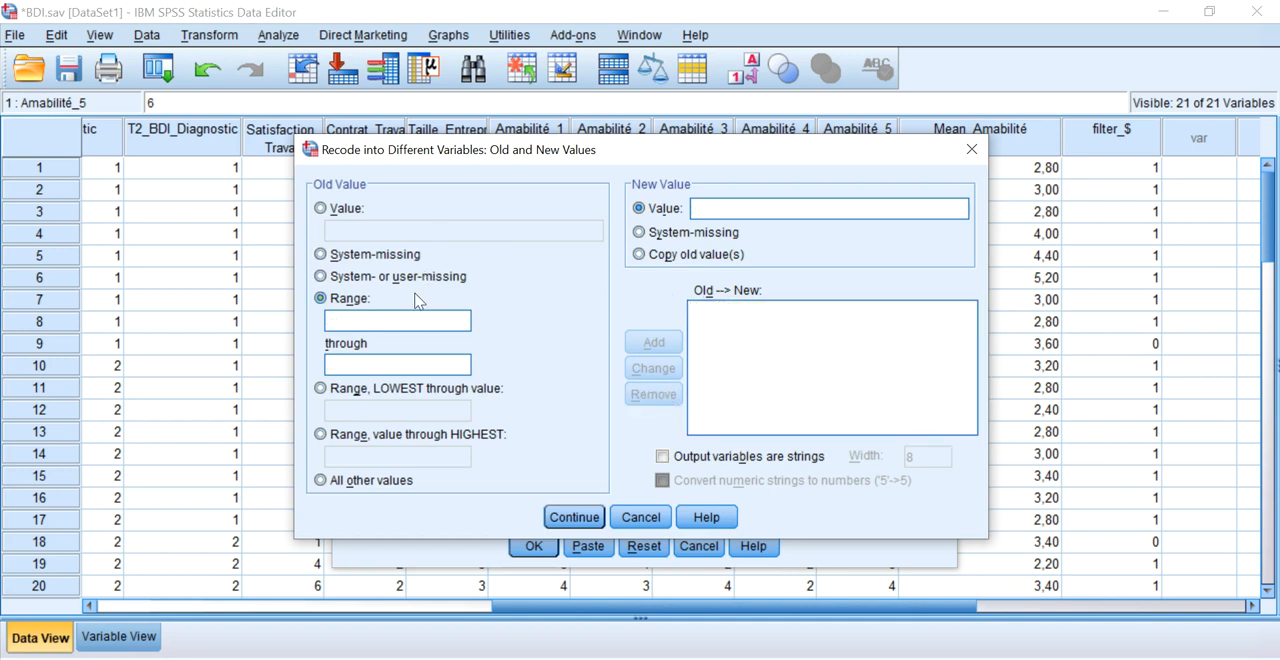
Add a single-value recode rule that turns old value 1 into new value 7.
{"action": "left_click", "coordinate": [355, 212]}
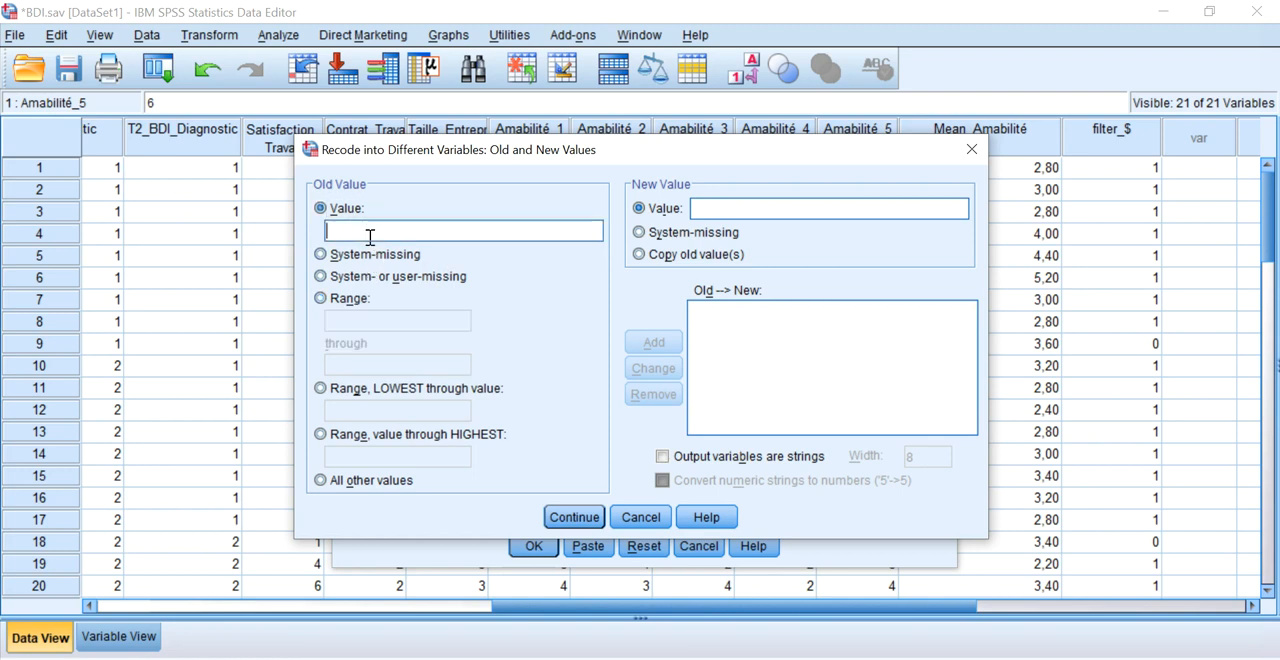
{"action": "left_click", "coordinate": [370, 233]}
{"action": "type", "text": "1"}
{"action": "left_click", "coordinate": [729, 208]}
{"action": "type", "text": "7"}
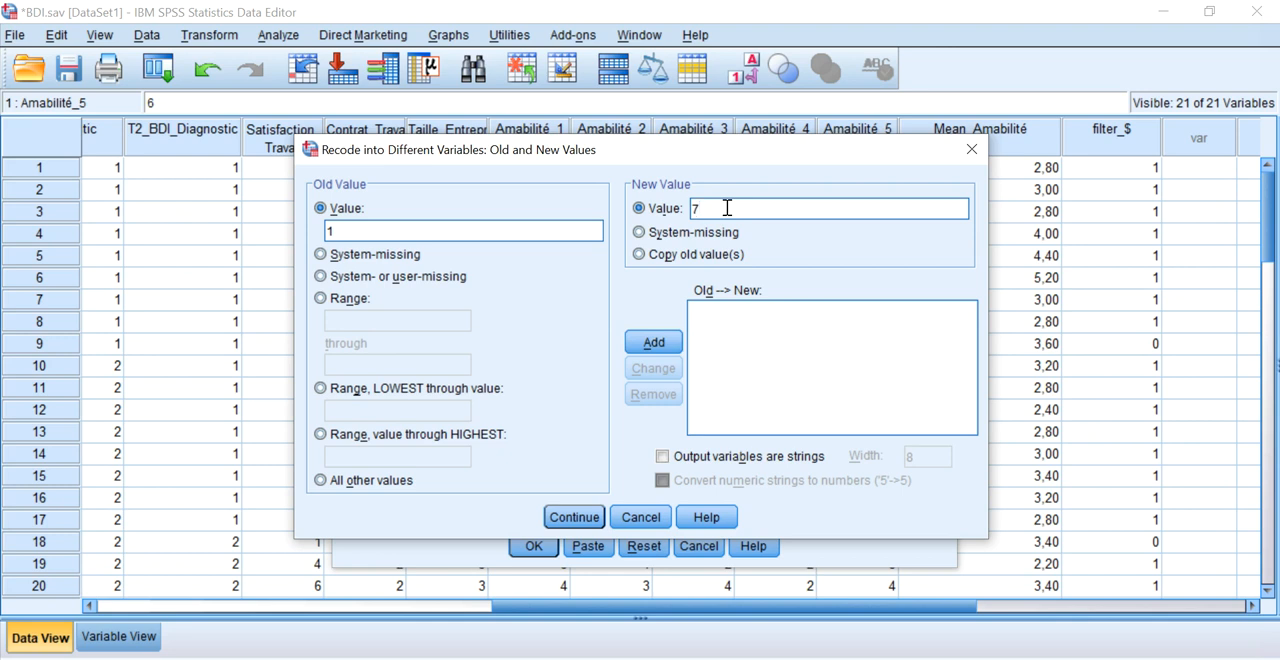
{"action": "double_click", "coordinate": [408, 234]}
{"action": "left_click", "coordinate": [518, 232]}
{"action": "left_click", "coordinate": [640, 342]}
Add recode rules that turn old value 2 into 6 and old value 3 into 5.
{"action": "left_click", "coordinate": [494, 229]}
{"action": "type", "text": "2"}
{"action": "left_click", "coordinate": [705, 208]}
{"action": "type", "text": "6"}
{"action": "left_click", "coordinate": [654, 342]}
{"action": "left_click", "coordinate": [497, 232]}
{"action": "type", "text": "3"}
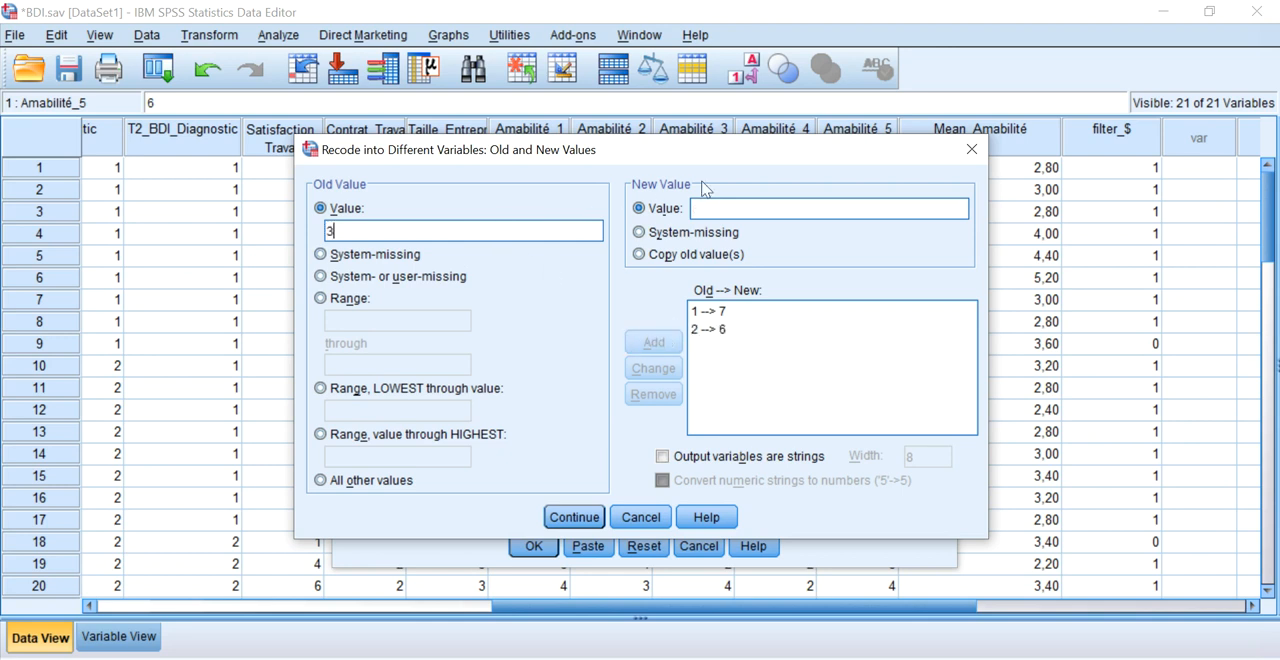
{"action": "left_click", "coordinate": [727, 207]}
{"action": "type", "text": "5"}
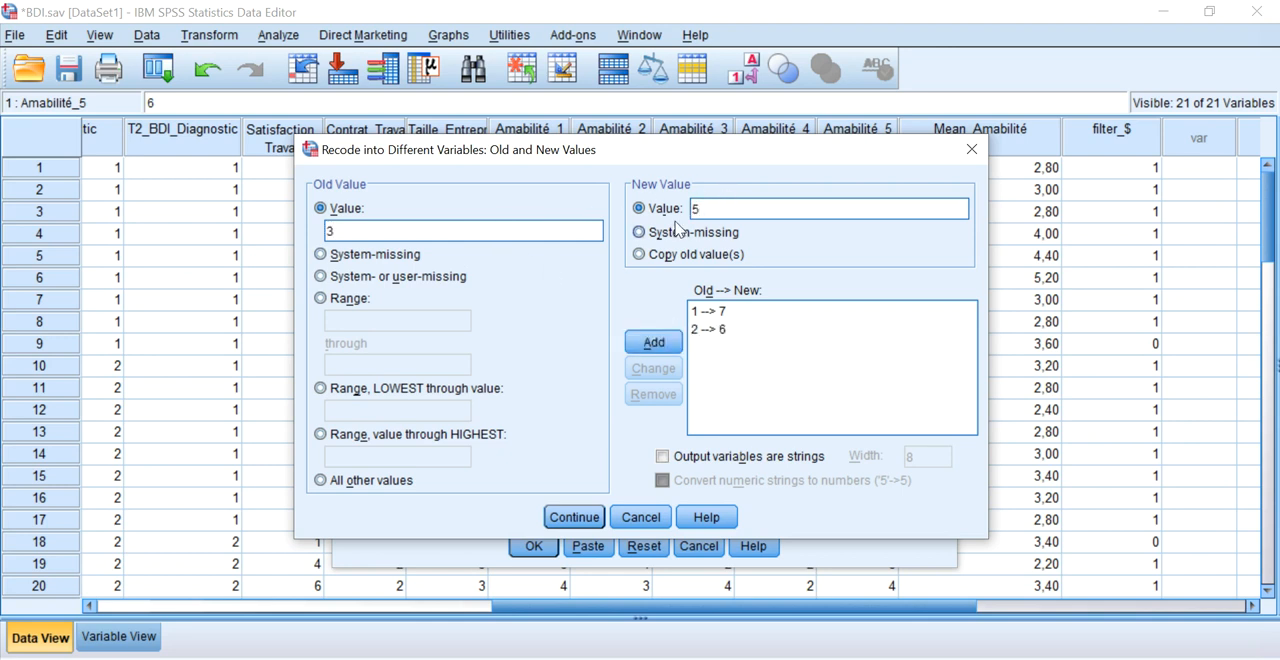
{"action": "left_click", "coordinate": [654, 341]}
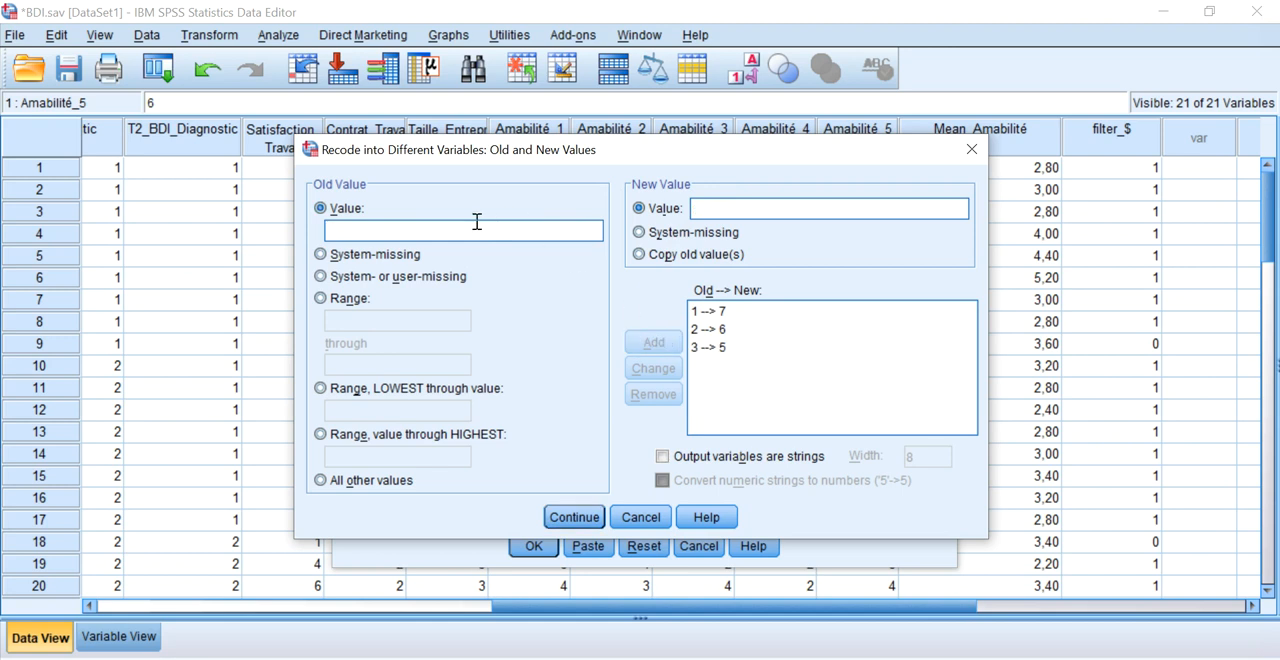
Add recode rules that keep old value 4 as 4 and turn old value 5 into 3.
{"action": "left_click", "coordinate": [490, 230]}
{"action": "type", "text": "4"}
{"action": "left_click", "coordinate": [726, 208]}
{"action": "type", "text": "4"}
{"action": "left_click", "coordinate": [656, 345]}
{"action": "left_click", "coordinate": [530, 229]}
{"action": "type", "text": "5"}
{"action": "left_click", "coordinate": [723, 208]}
{"action": "type", "text": "3"}
{"action": "left_click", "coordinate": [645, 343]}
Add the rules turning 6 into 2 and 7 into 1, and run the recode.
{"action": "left_click", "coordinate": [501, 227]}
{"action": "type", "text": "6"}
{"action": "left_click", "coordinate": [732, 210]}
{"action": "type", "text": "2"}
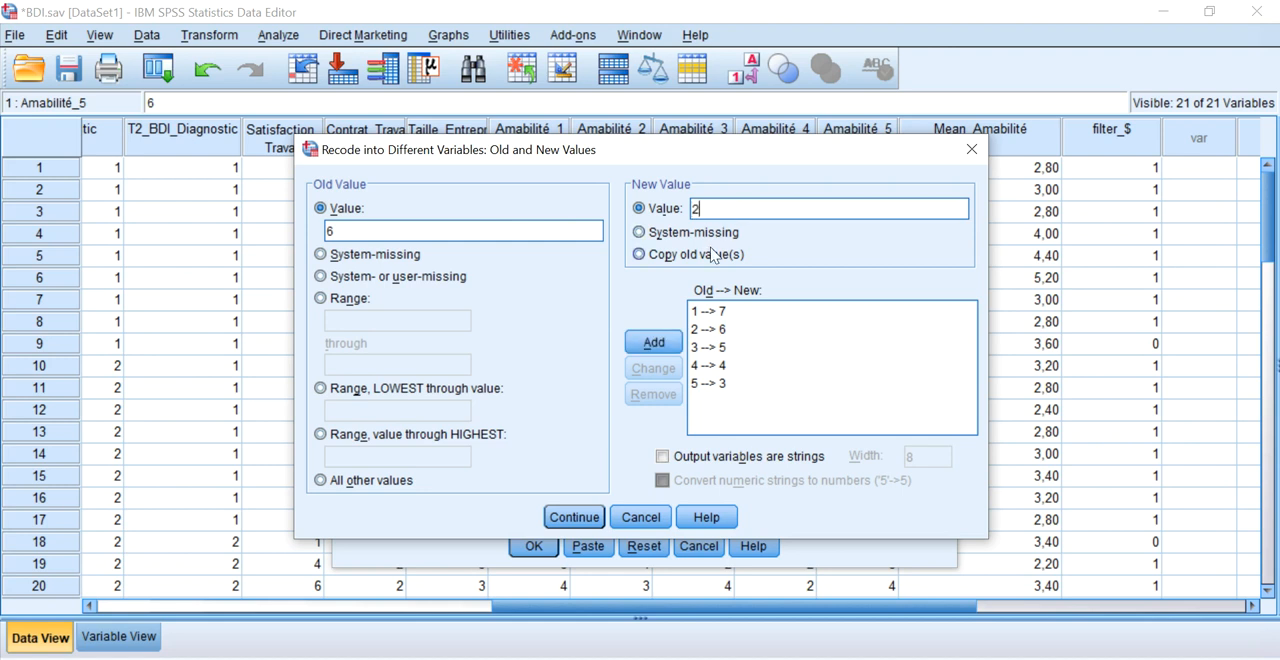
{"action": "left_click", "coordinate": [651, 343]}
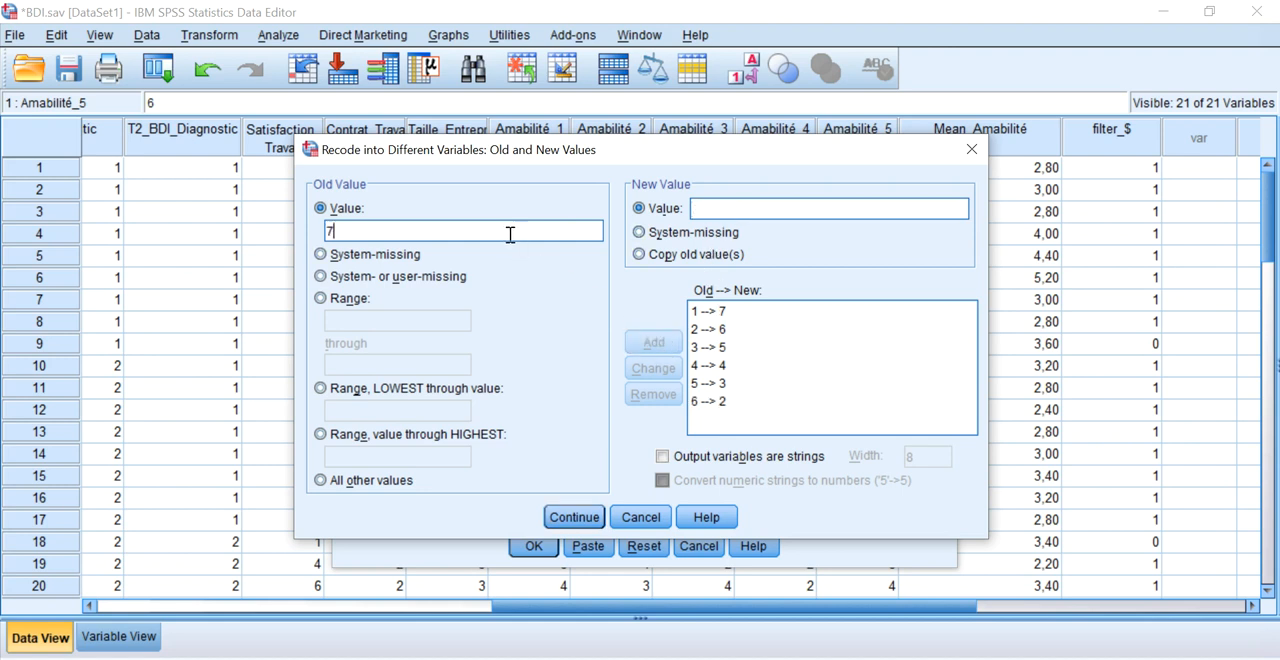
{"action": "left_click", "coordinate": [746, 210]}
{"action": "type", "text": "1"}
{"action": "key", "text": "Return"}
{"action": "left_click", "coordinate": [575, 518]}
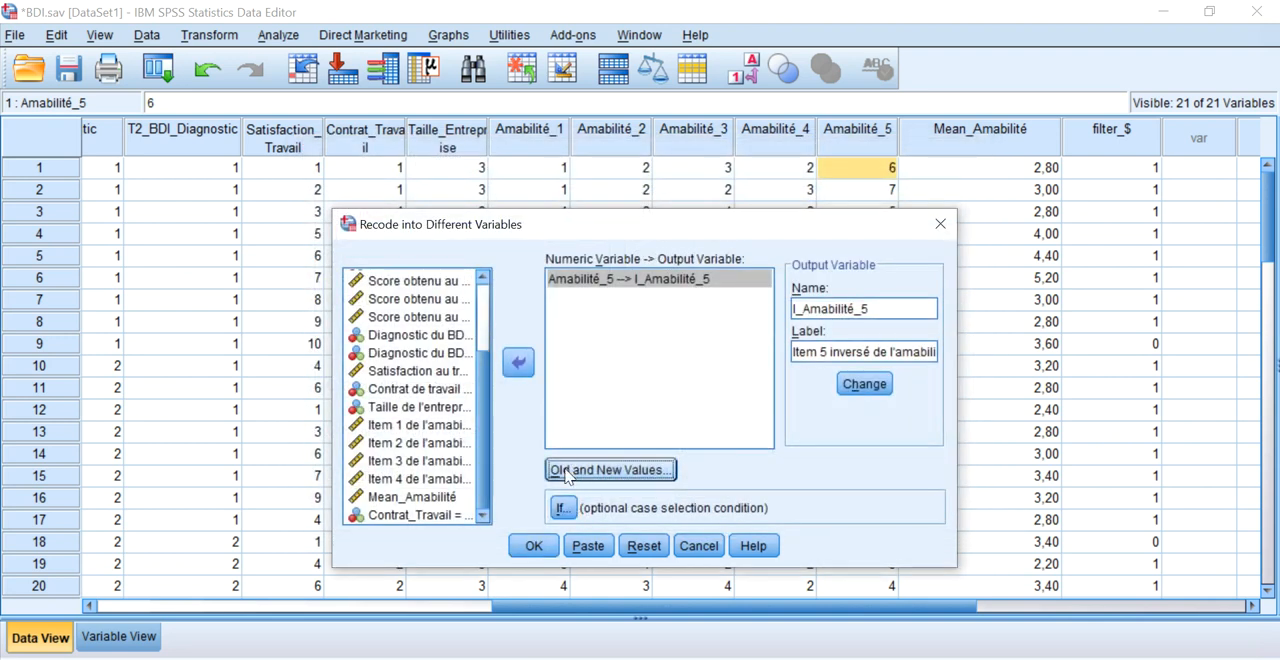
{"action": "left_click", "coordinate": [532, 545]}
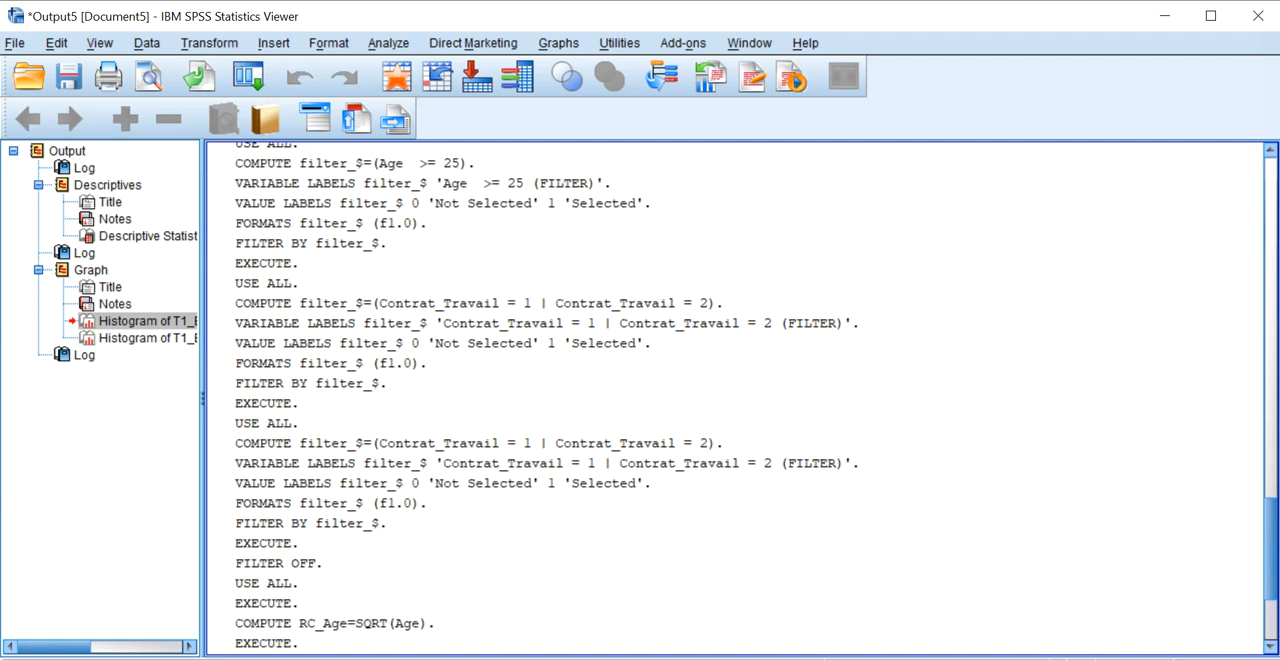
Return to the data file, move the I_Amabilité_5 variable directly after Amabilité_5, and show it in the data.
{"action": "left_click", "coordinate": [228, 640]}
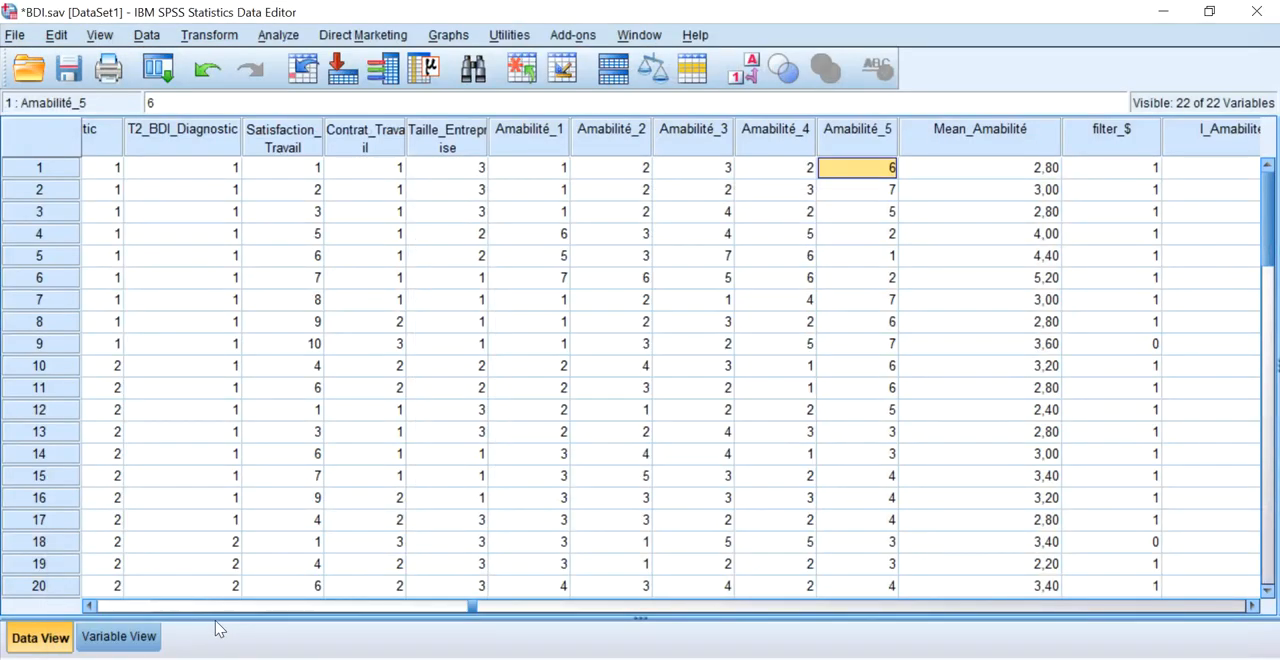
{"action": "left_click", "coordinate": [119, 637]}
{"action": "scroll", "coordinate": [140, 528], "scroll_direction": "down", "scroll_amount": 1}
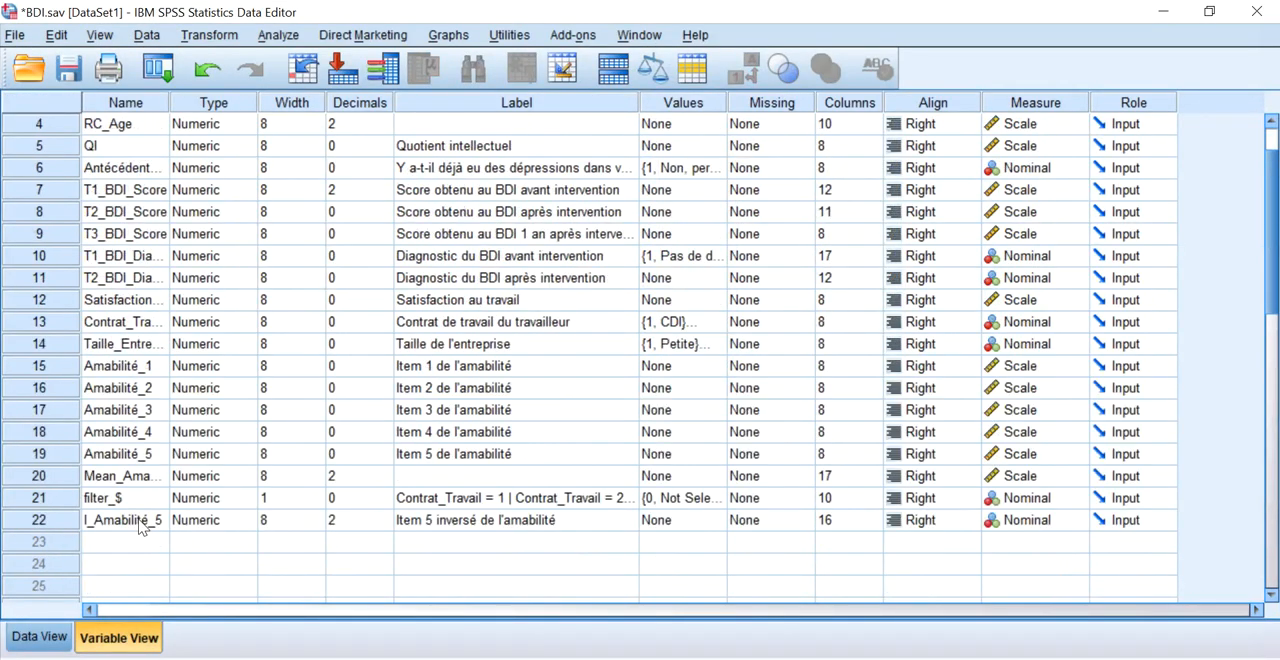
{"action": "left_click", "coordinate": [40, 520]}
{"action": "mouse_move", "coordinate": [40, 520]}
{"action": "left_mouse_down"}
{"action": "mouse_move", "coordinate": [40, 500]}
{"action": "mouse_move", "coordinate": [52, 502]}
{"action": "left_mouse_up"}
{"action": "left_click", "coordinate": [40, 637]}
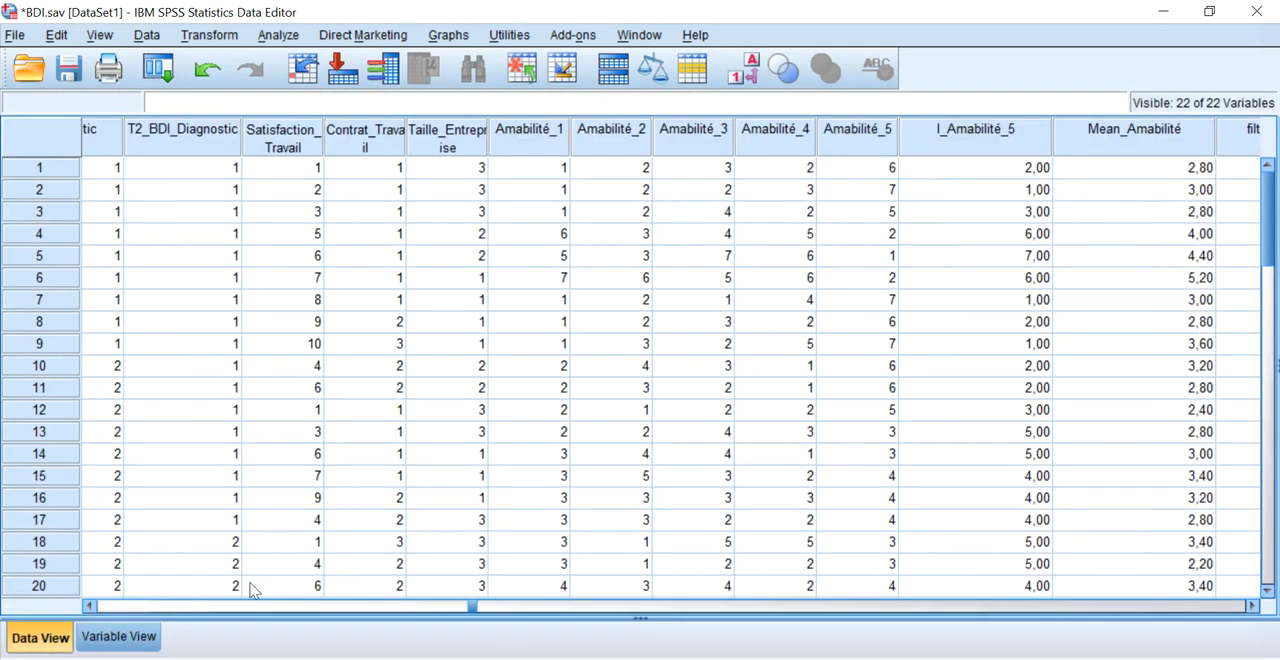
Set I_Amabilité_5's decimals to 0 and return to the data.
{"action": "left_click", "coordinate": [152, 636]}
{"action": "left_click", "coordinate": [386, 481]}
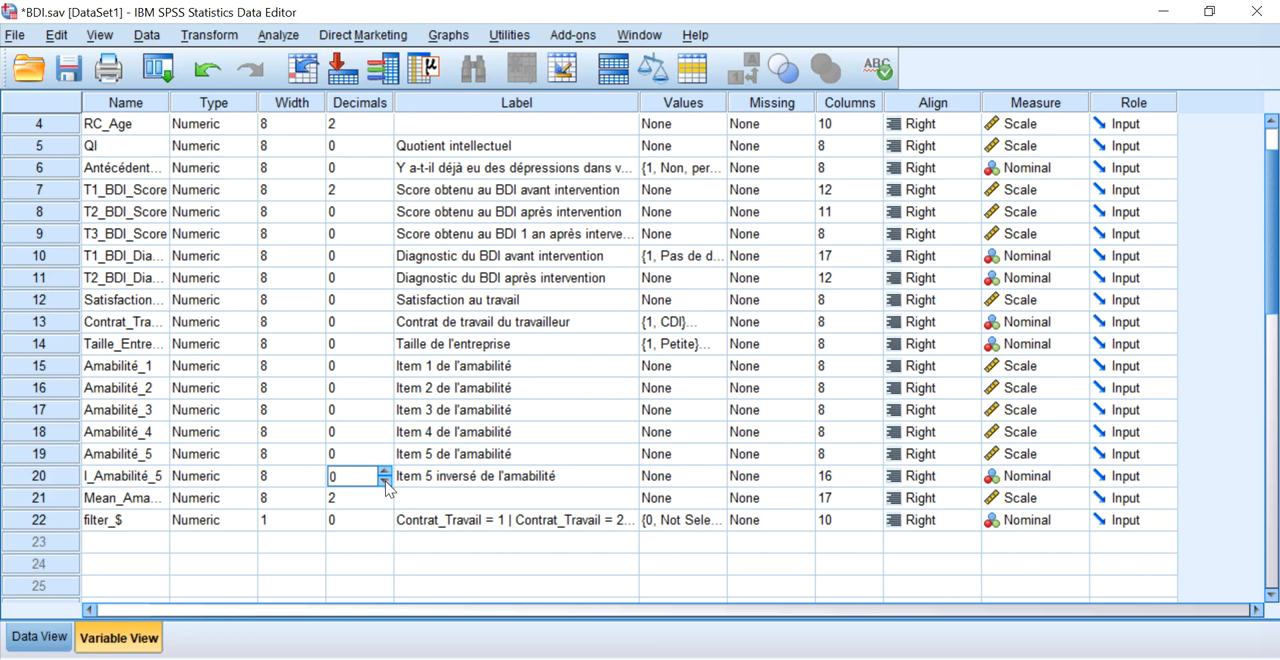
{"action": "left_click", "coordinate": [45, 636]}
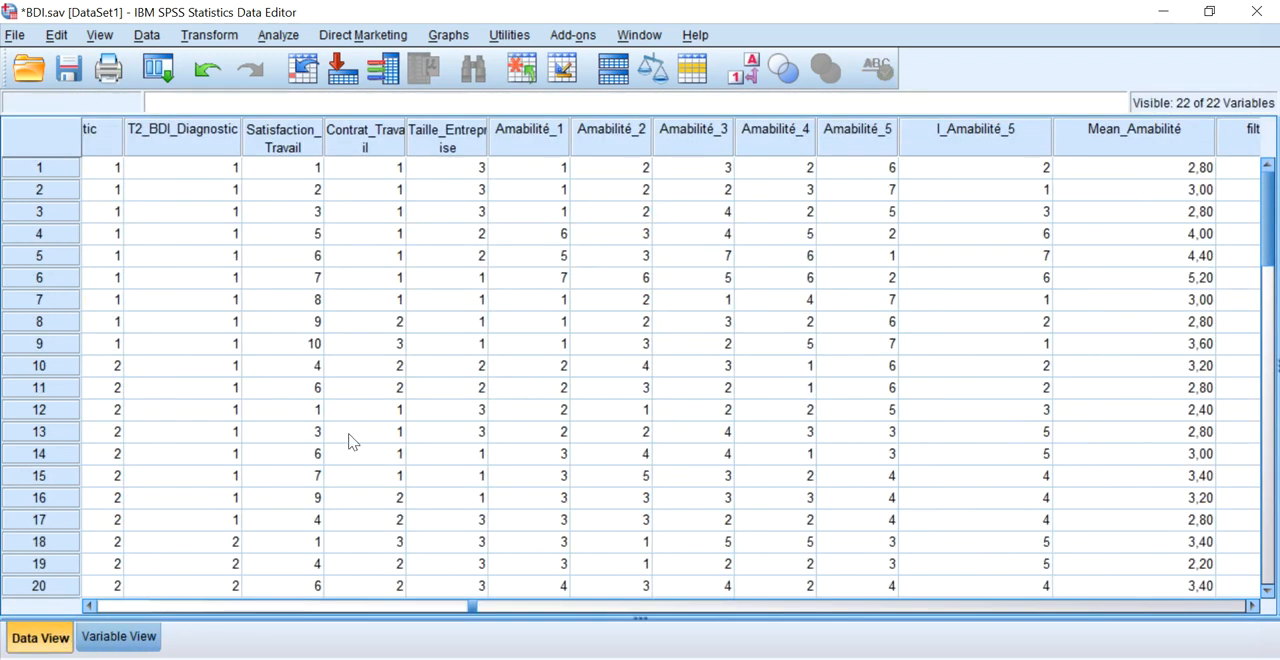
Compare the Amabilité_5 scores of the first few cases with their reversed I_Amabilité_5 scores.
{"action": "left_click", "coordinate": [1012, 243]}
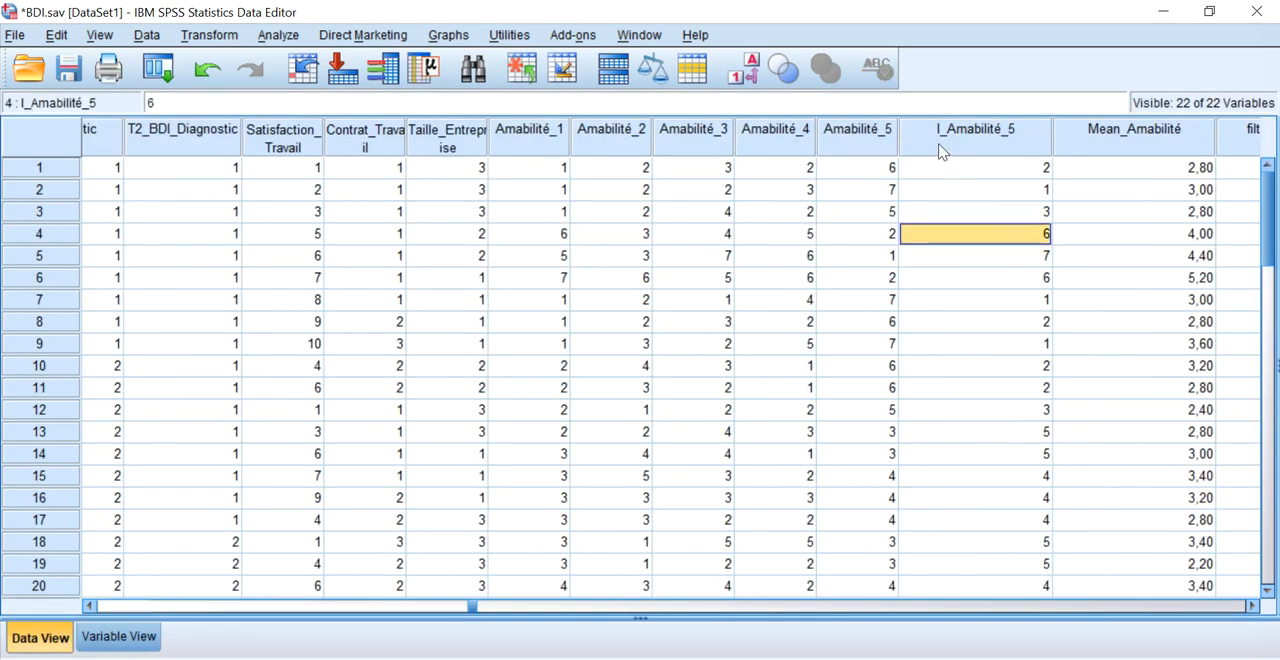
{"action": "left_click", "coordinate": [942, 170]}
{"action": "left_click", "coordinate": [888, 168]}
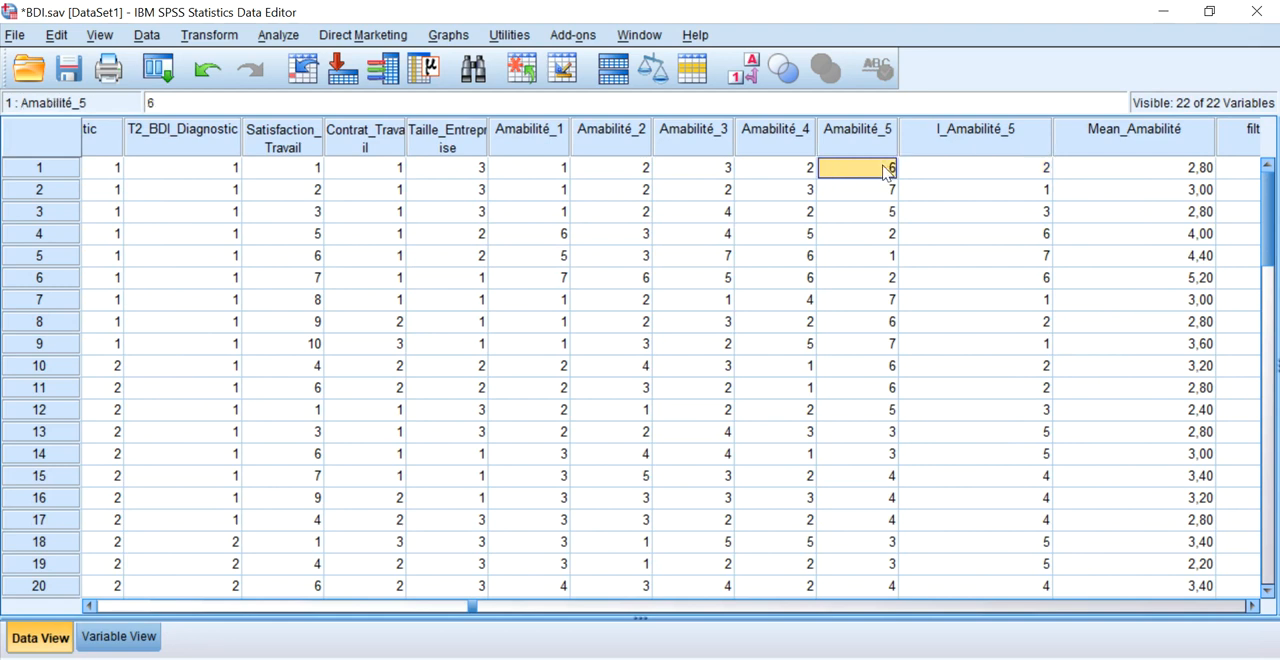
{"action": "left_click", "coordinate": [938, 178]}
{"action": "left_click", "coordinate": [916, 190]}
{"action": "left_click", "coordinate": [892, 174]}
{"action": "left_click", "coordinate": [930, 215]}
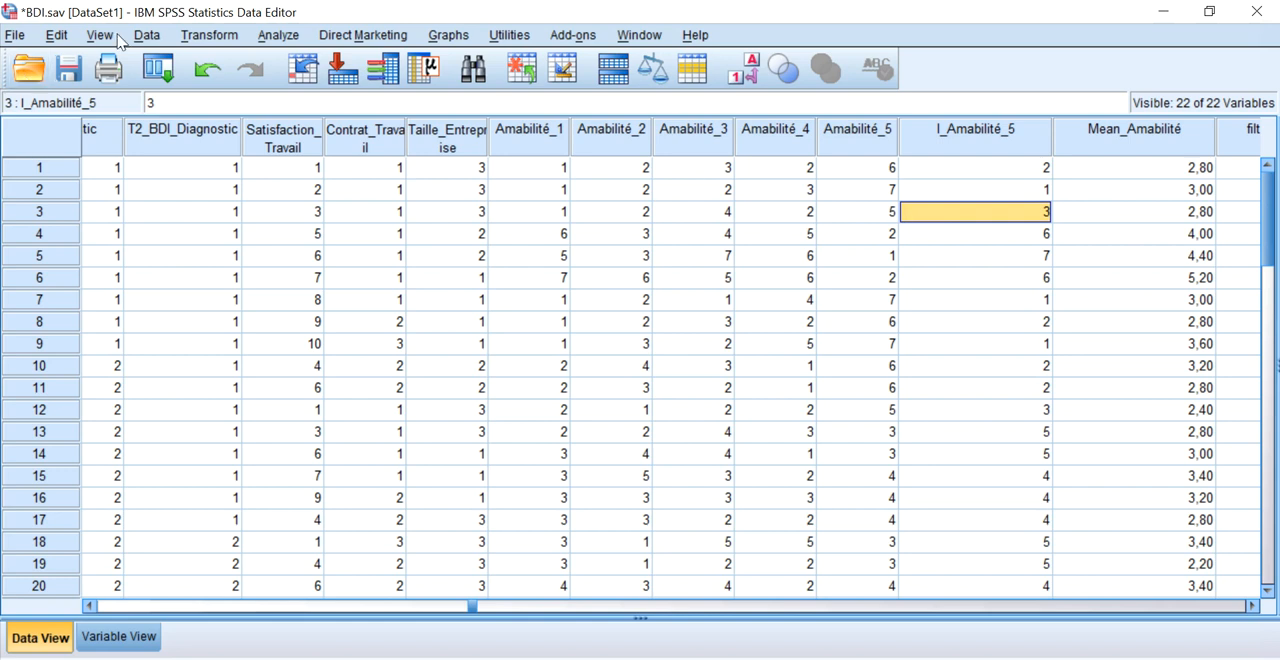
{"action": "left_click", "coordinate": [207, 36]}
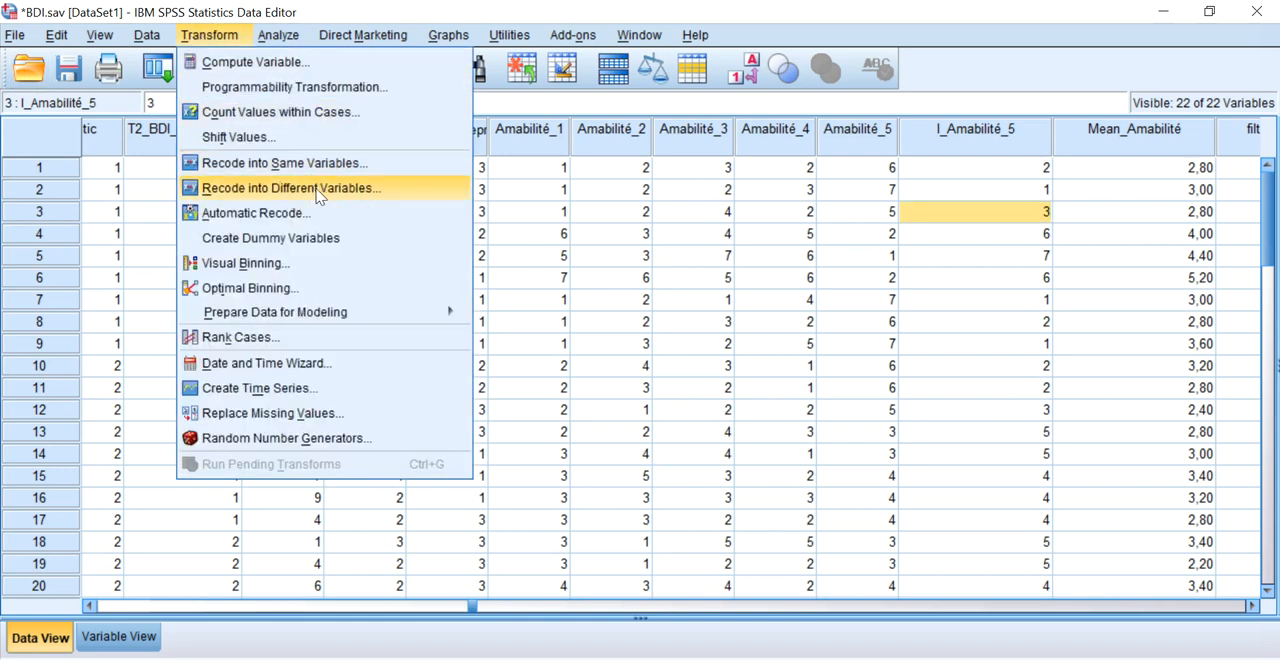
{"action": "left_click", "coordinate": [390, 197]}
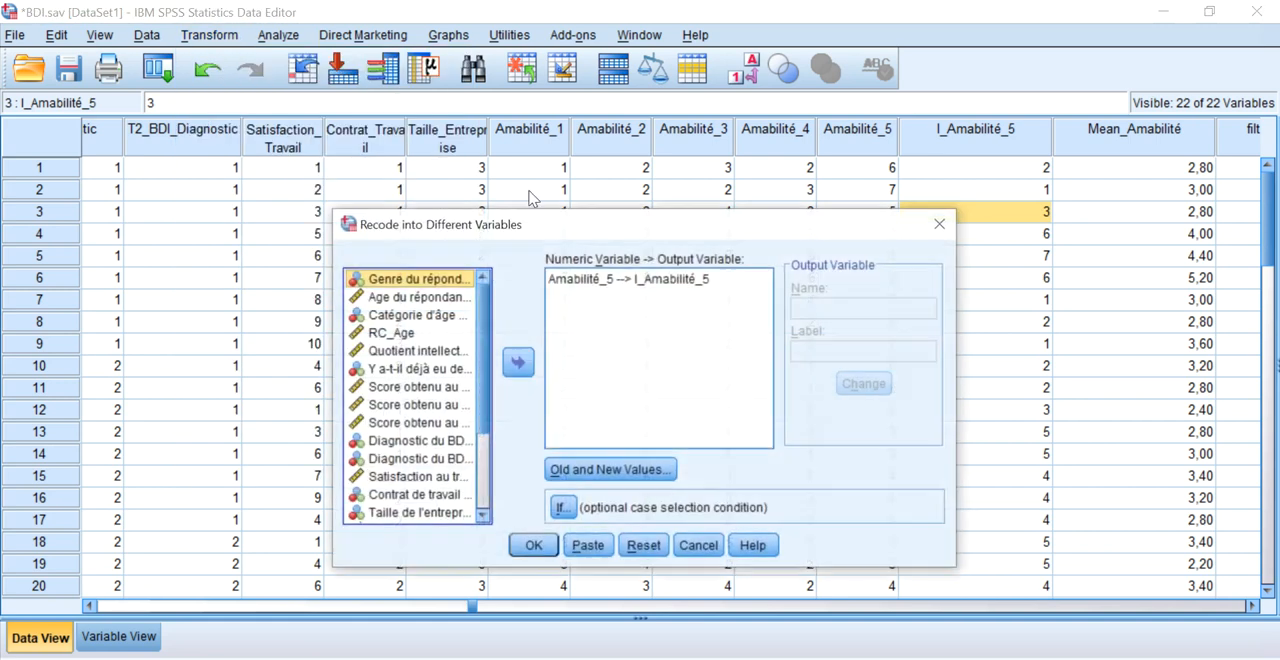
{"action": "left_click", "coordinate": [942, 226]}
{"action": "left_click", "coordinate": [943, 235]}
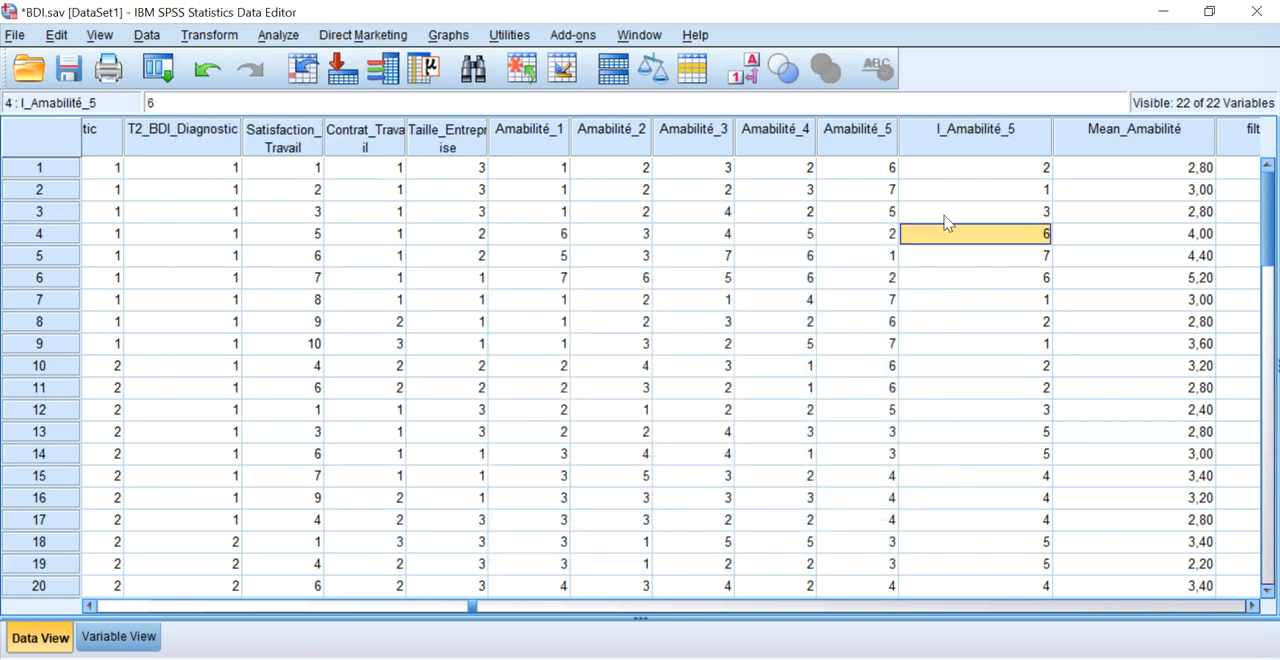
{"action": "left_click", "coordinate": [943, 215]}
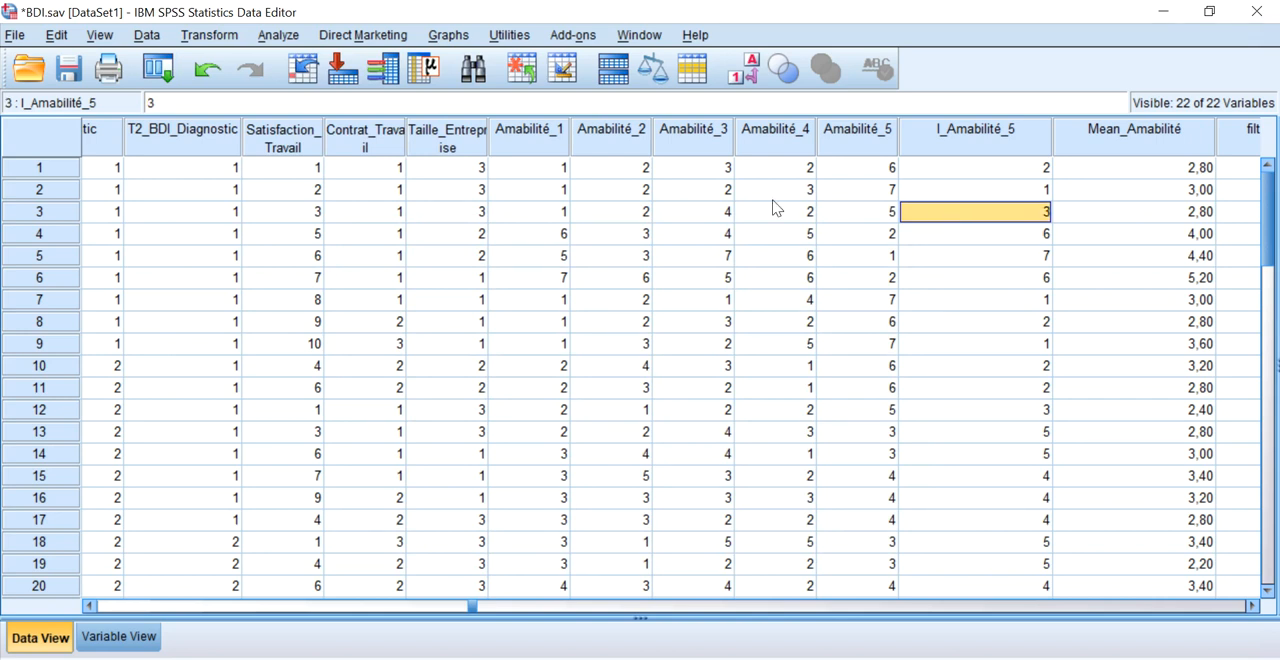